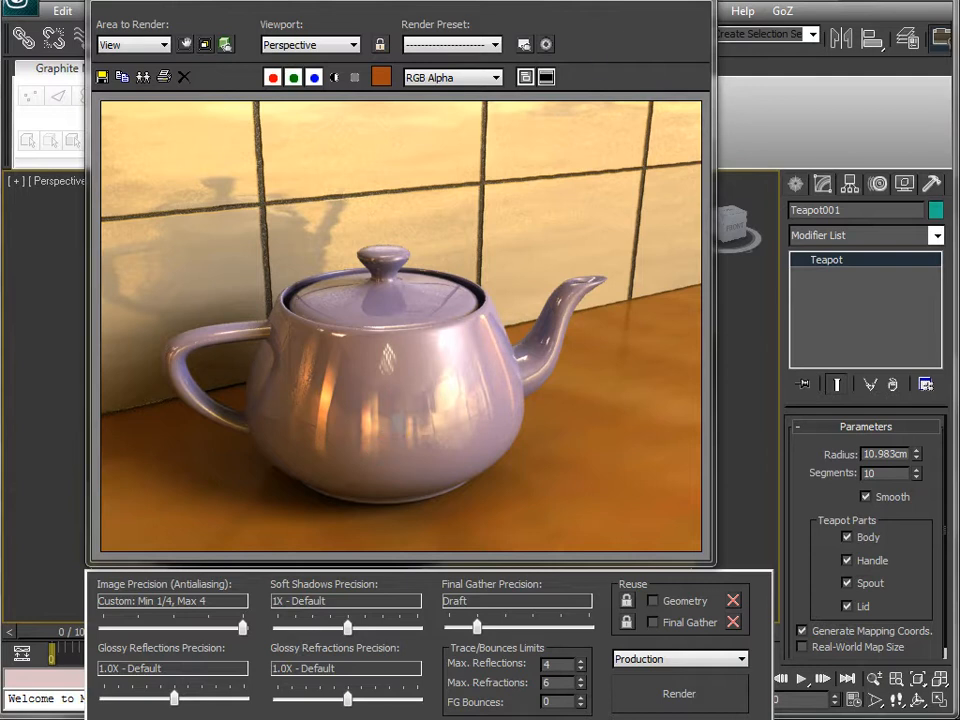
- Close the render window and apply the Max initial tool settings with the DefaultUI scheme in the Custom UI and Defaults Switcher
{"action": "left_click", "coordinate": [691, 1]}
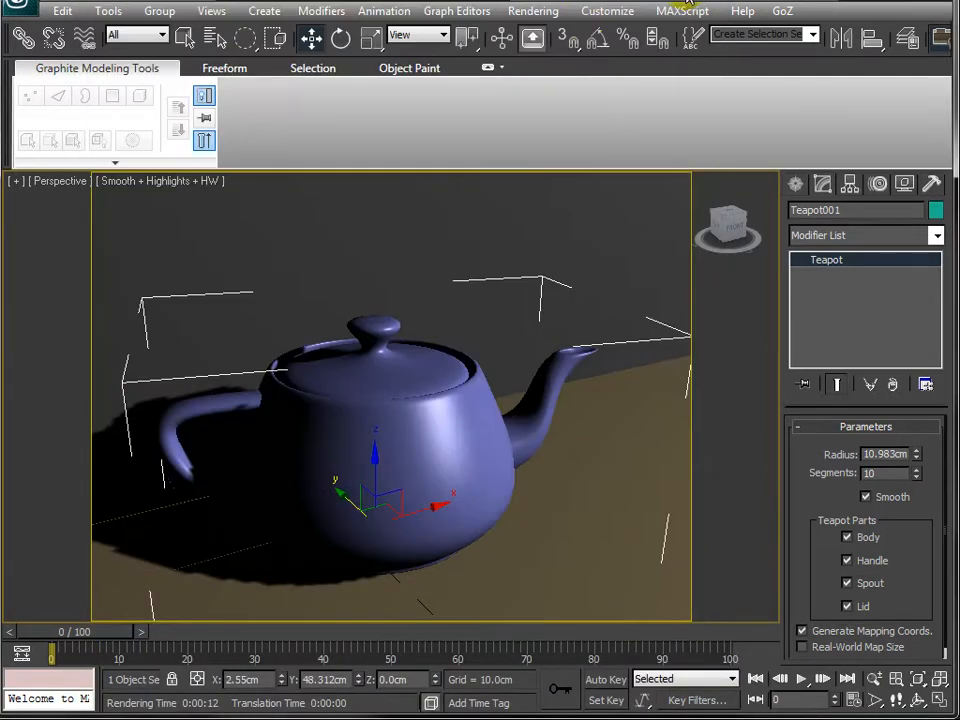
{"action": "left_click", "coordinate": [605, 11]}
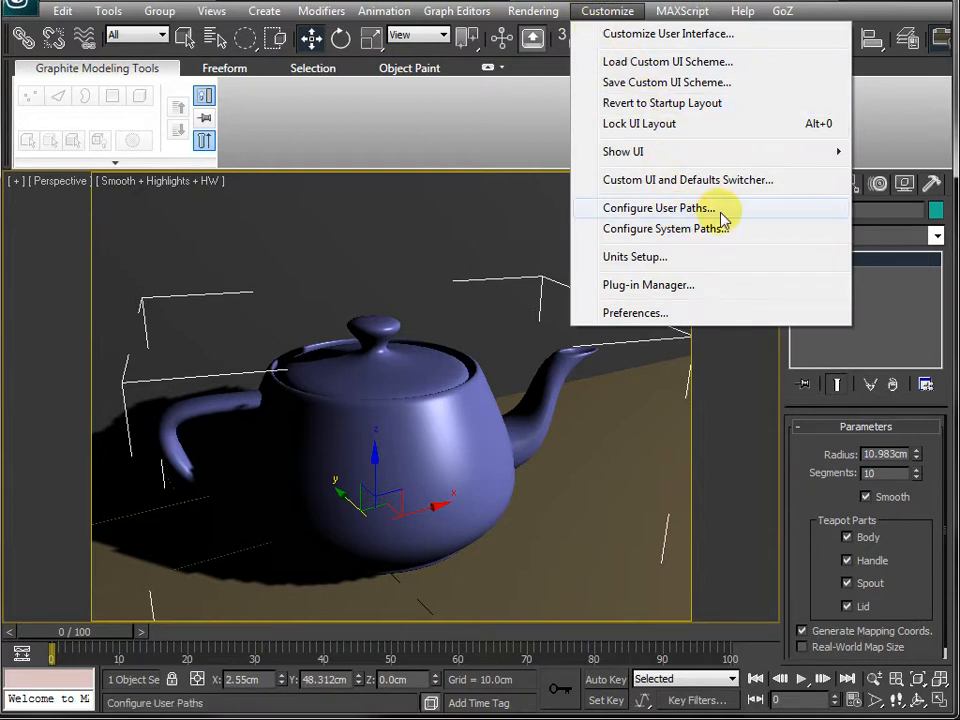
{"action": "left_click", "coordinate": [756, 183]}
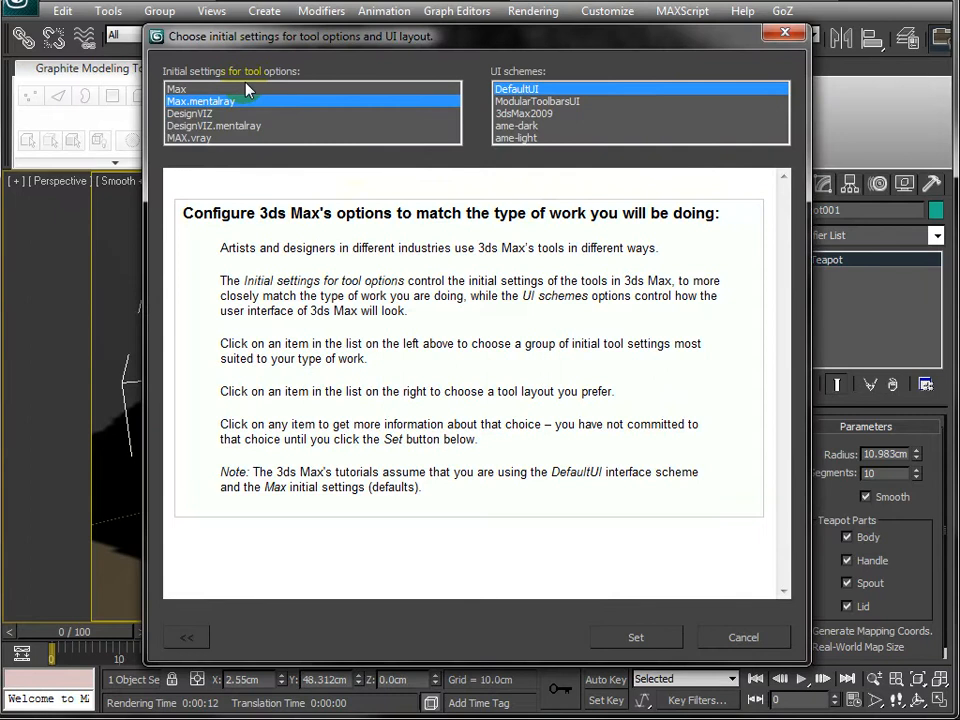
{"action": "left_click", "coordinate": [245, 89]}
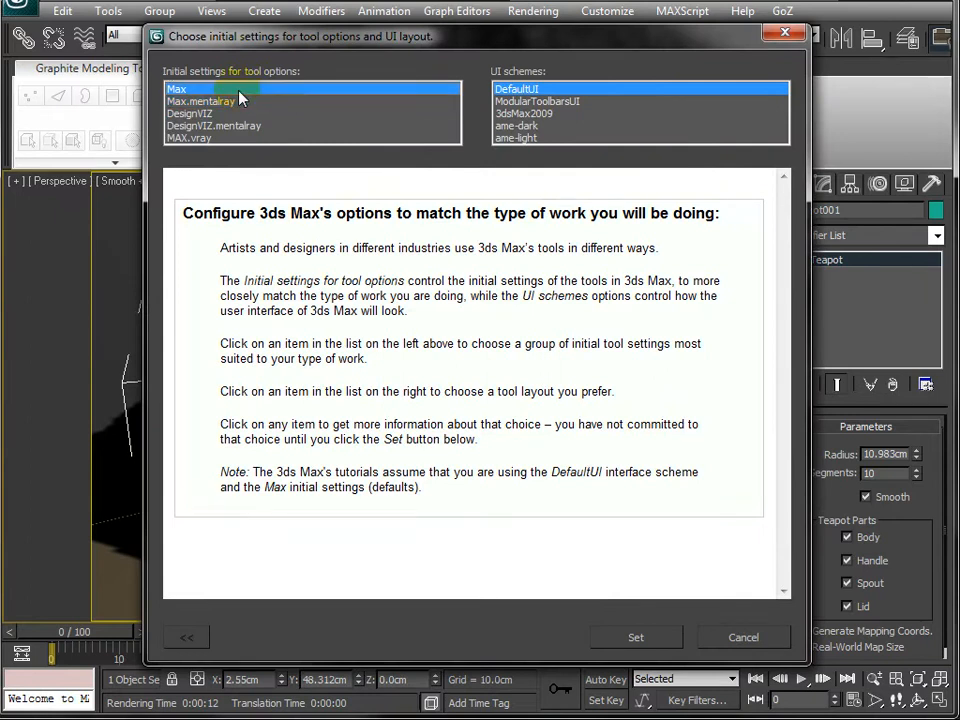
{"action": "left_click", "coordinate": [633, 638]}
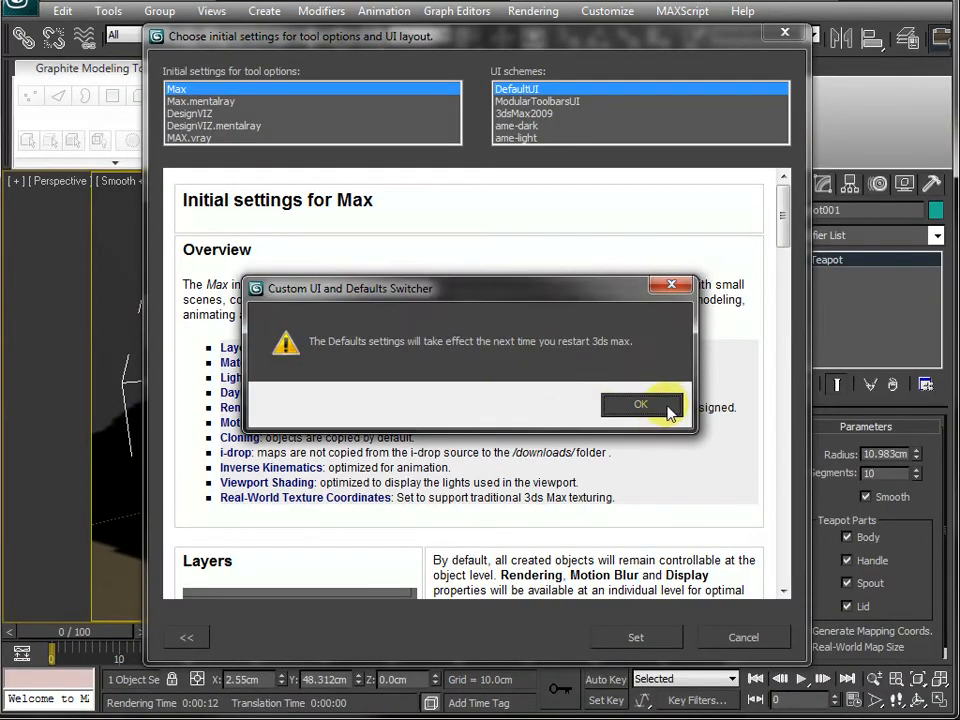
{"action": "left_click", "coordinate": [641, 404]}
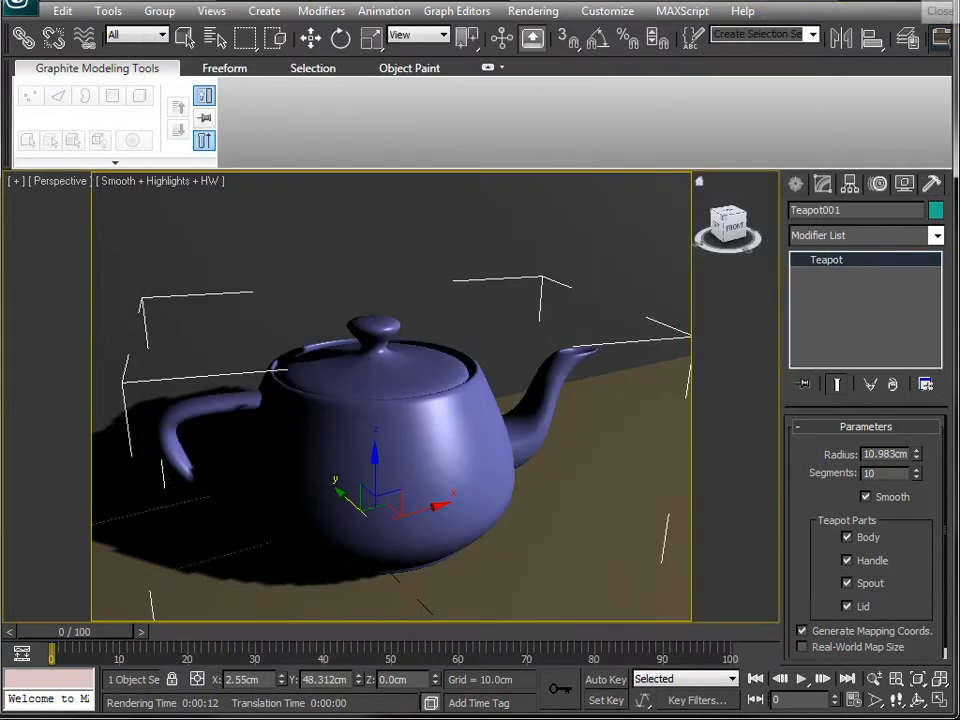
- Exit 3ds Max so the new defaults apply on restart
{"action": "left_click", "coordinate": [941, 5]}
{"action": "left_click", "coordinate": [497, 403]}
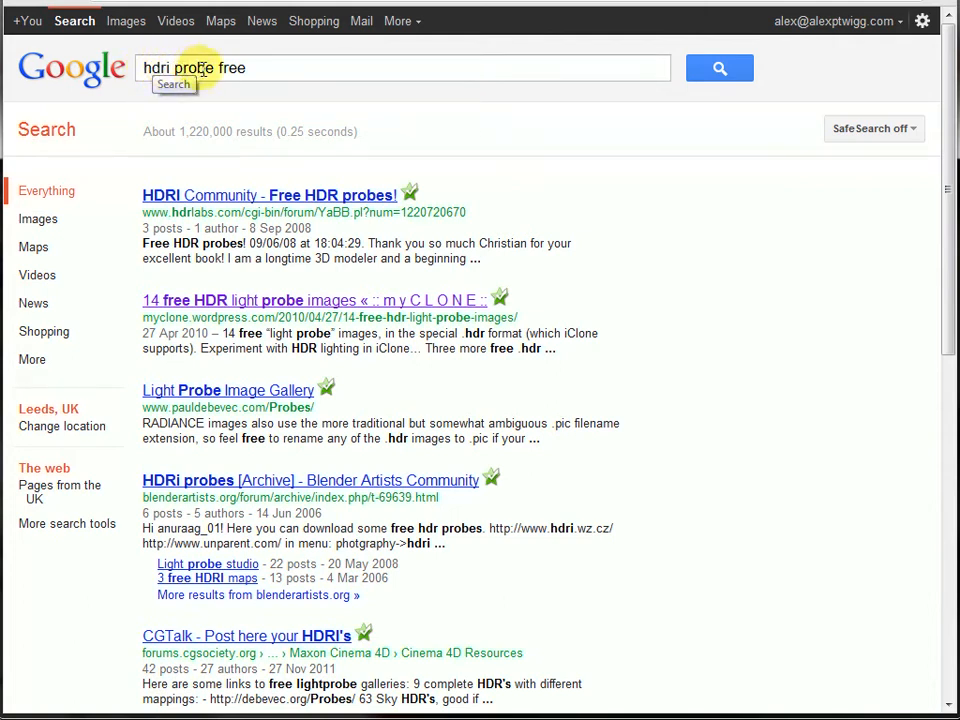
- Switch to the web browser, open the '14 free HDR light probe images' search result and follow its light probe images link
{"action": "left_click", "coordinate": [266, 308]}
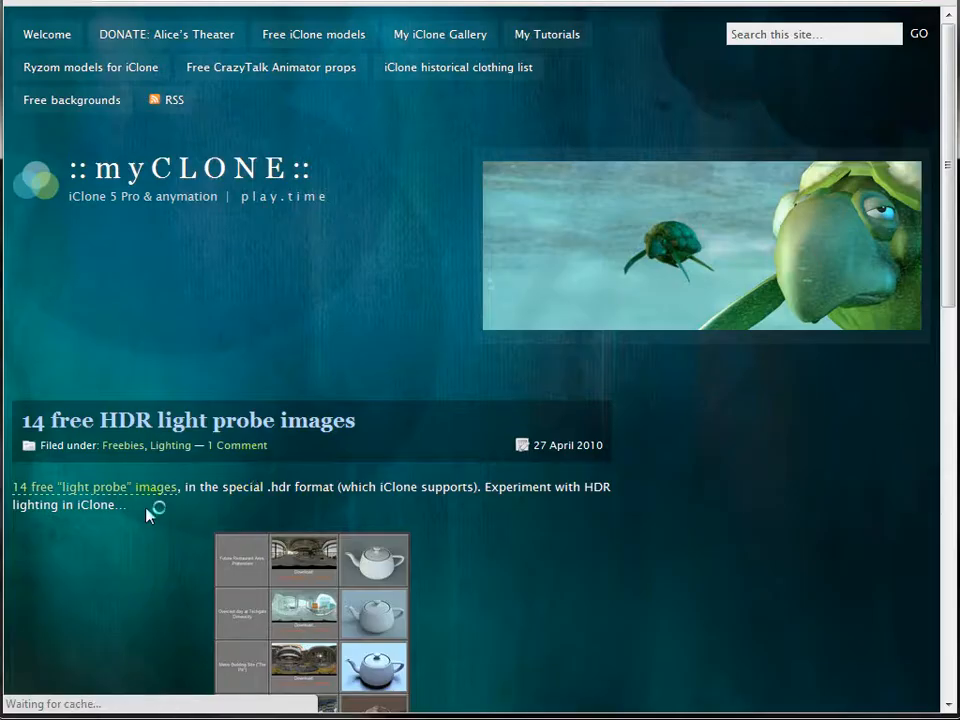
{"action": "scroll", "coordinate": [148, 505], "scroll_direction": "down", "scroll_amount": 3}
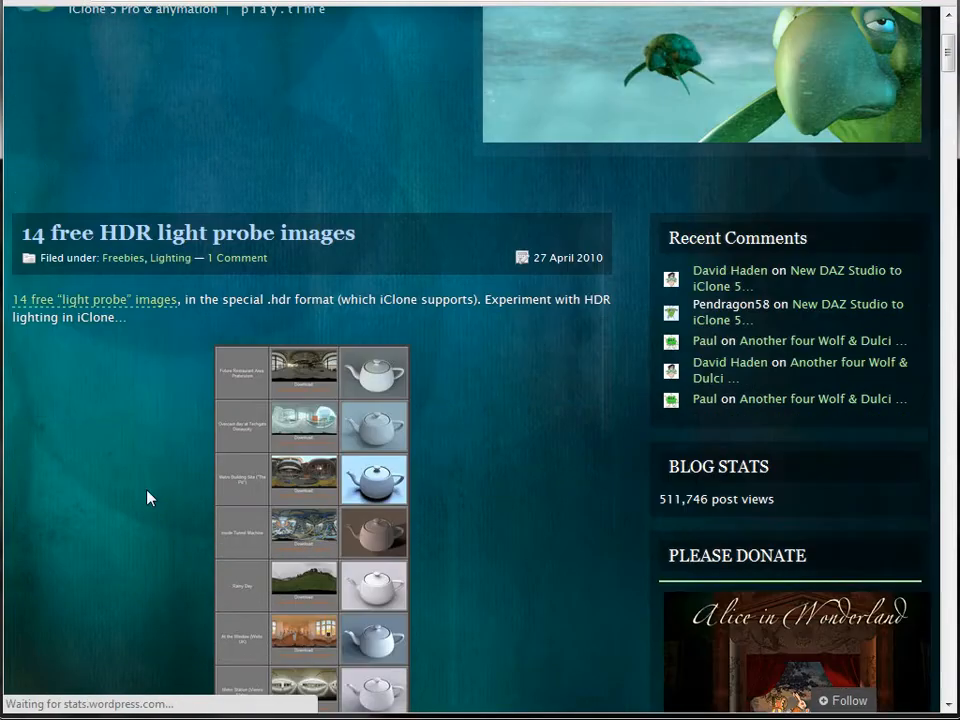
{"action": "left_click", "coordinate": [165, 303]}
- Browse the gallery of downloadable HDR light probes and their teapot previews
{"action": "scroll", "coordinate": [476, 189], "scroll_direction": "down", "scroll_amount": 4}
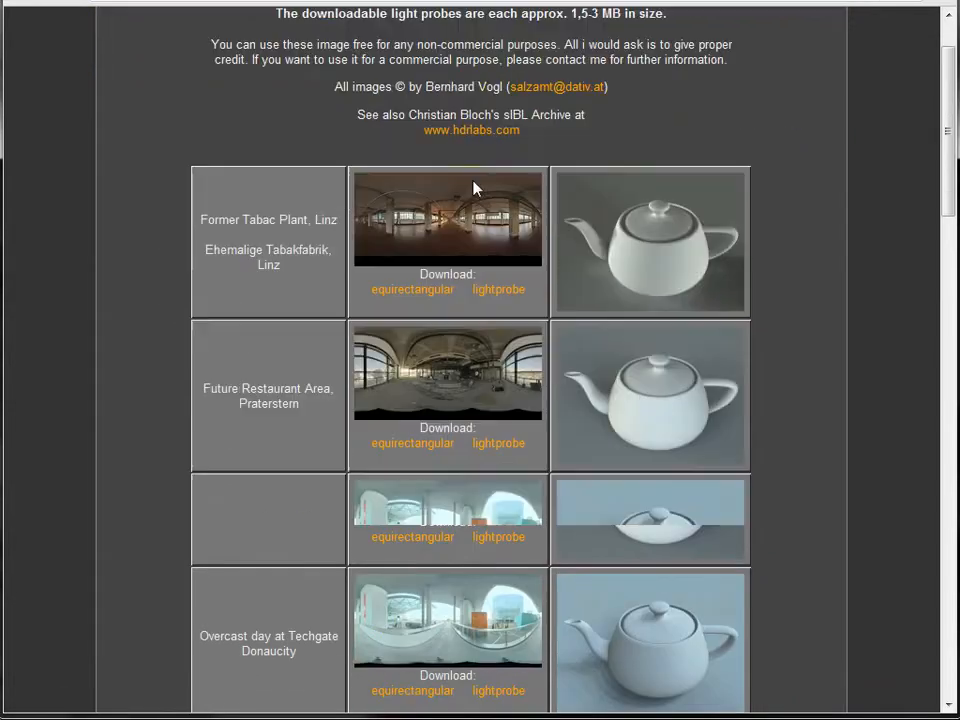
{"action": "scroll", "coordinate": [478, 210], "scroll_direction": "up", "scroll_amount": 3}
{"action": "scroll", "coordinate": [484, 238], "scroll_direction": "down", "scroll_amount": 15}
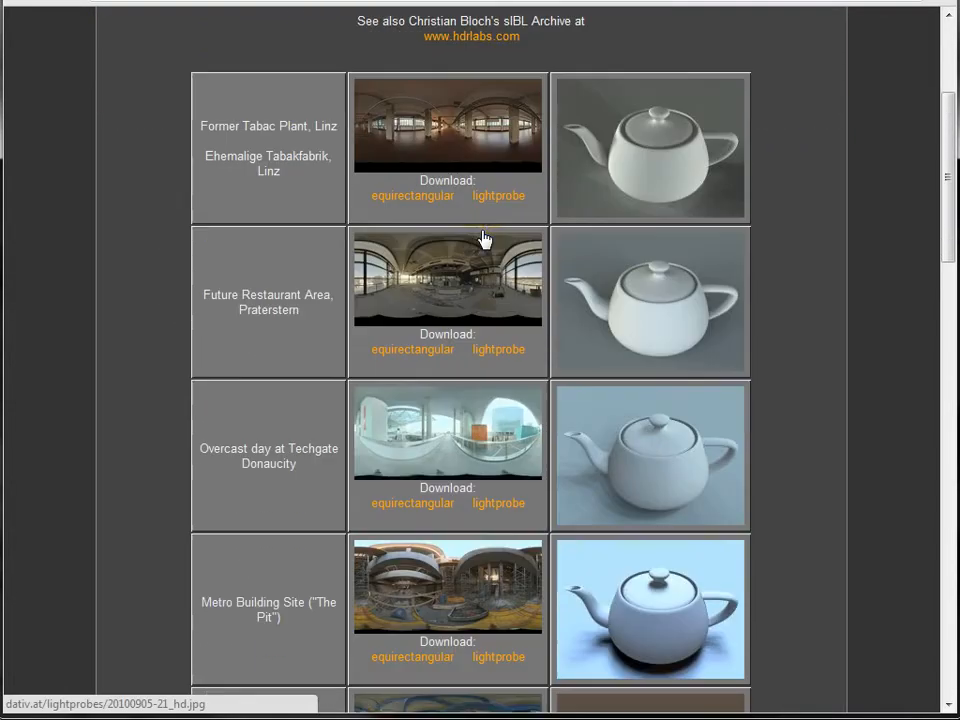
{"action": "scroll", "coordinate": [482, 238], "scroll_direction": "down", "scroll_amount": 9}
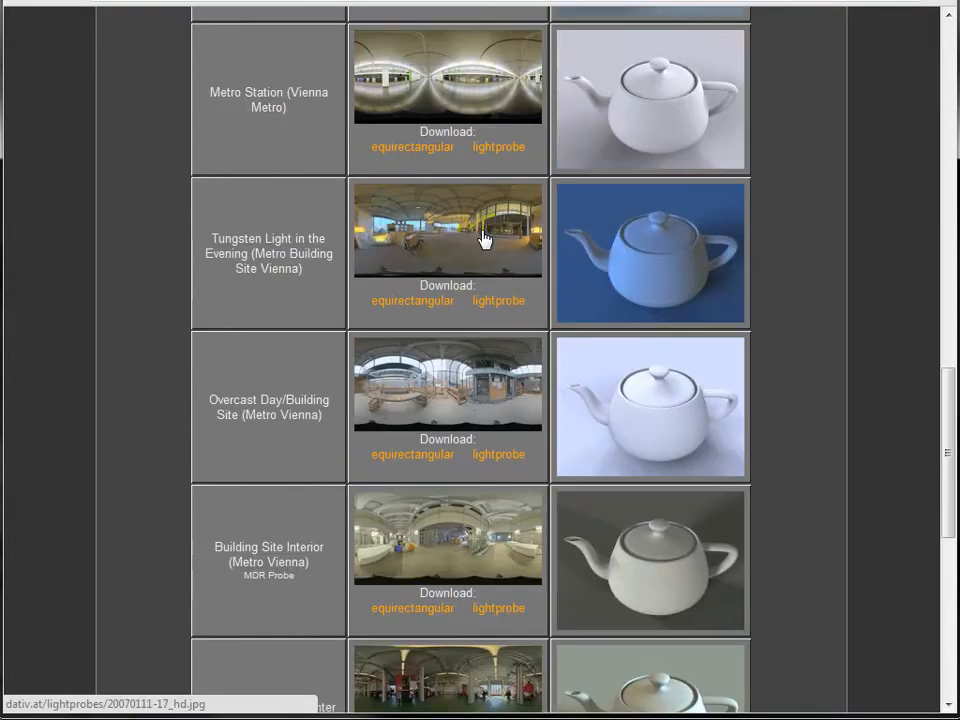
{"action": "scroll", "coordinate": [482, 237], "scroll_direction": "down", "scroll_amount": 2}
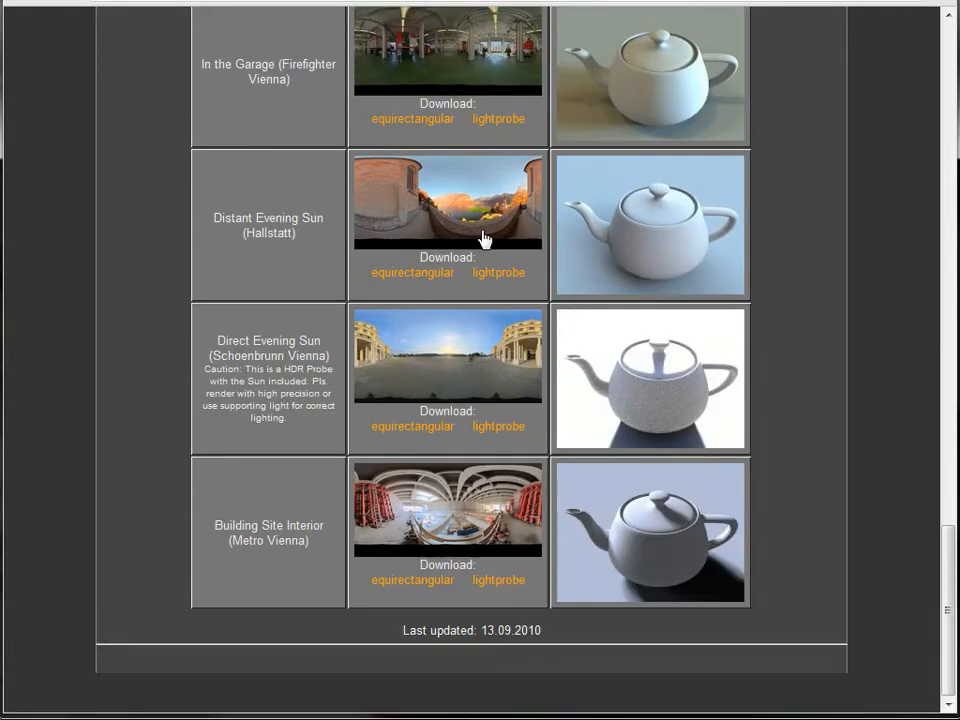
{"action": "scroll", "coordinate": [482, 240], "scroll_direction": "up", "scroll_amount": 20}
{"action": "scroll", "coordinate": [480, 245], "scroll_direction": "up", "scroll_amount": 5}
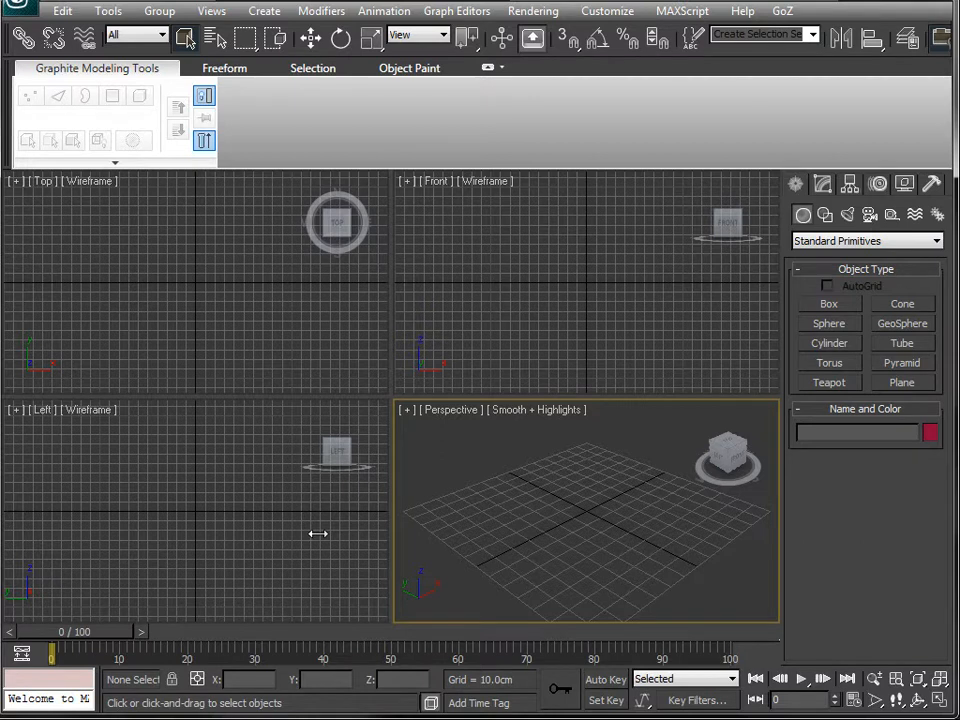
- Examine the Top, Front, Left and Perspective viewports, activating each and restoring the Front view
{"action": "left_click", "coordinate": [508, 287]}
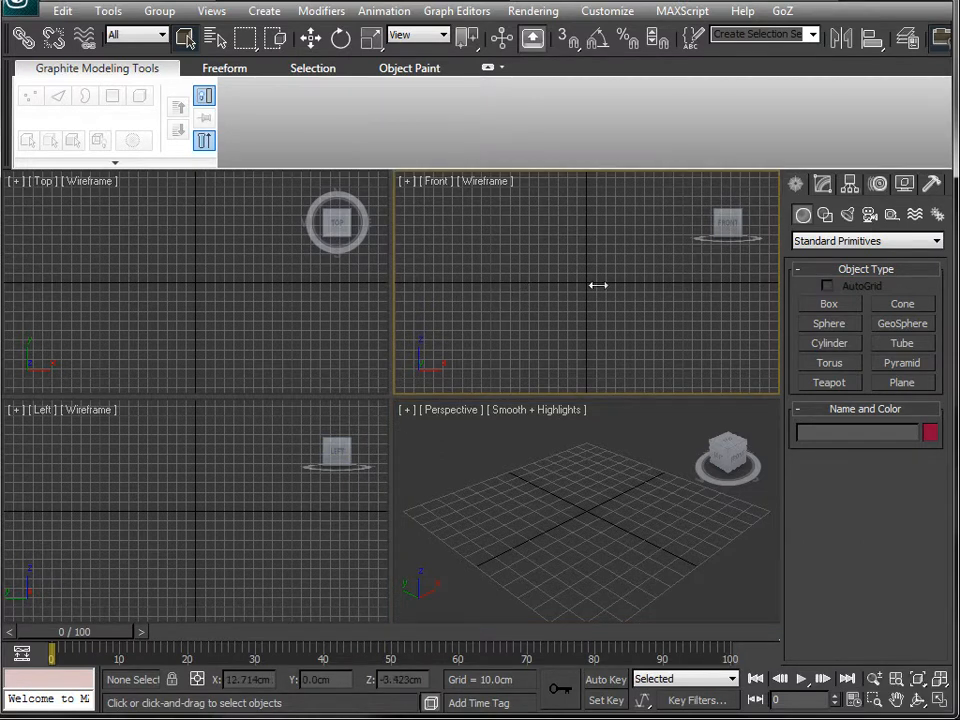
{"action": "left_click", "coordinate": [292, 291]}
{"action": "left_click", "coordinate": [212, 476]}
{"action": "left_click", "coordinate": [516, 463]}
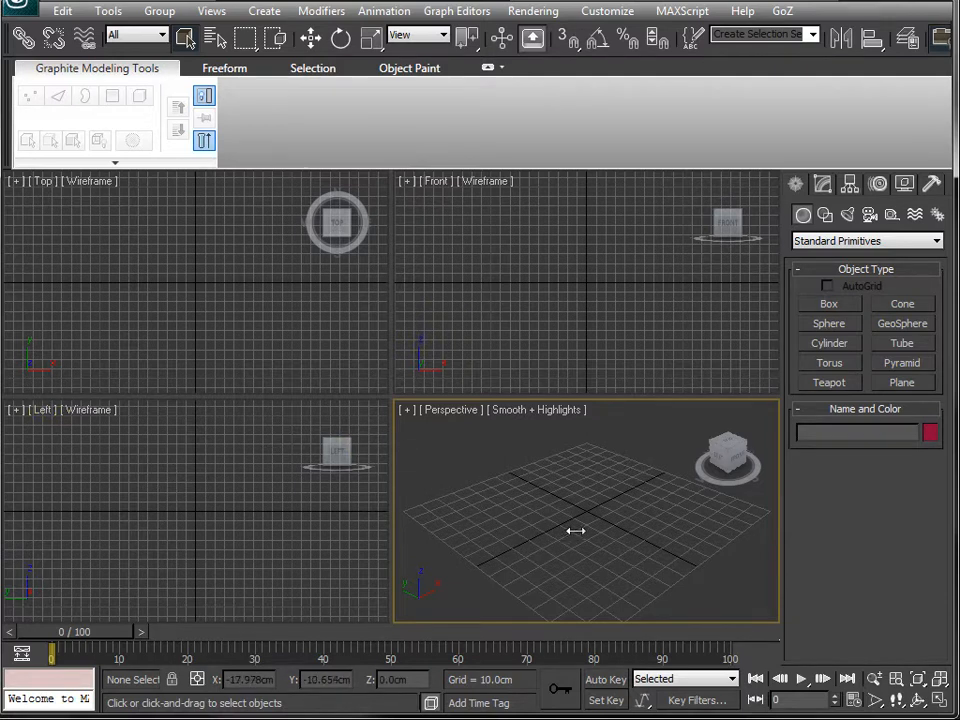
{"action": "middle_click_drag", "start_coordinate": [585, 525], "coordinate": [567, 219], "text": "alt"}
{"action": "middle_click_drag", "start_coordinate": [589, 289], "coordinate": [564, 287], "text": "alt"}
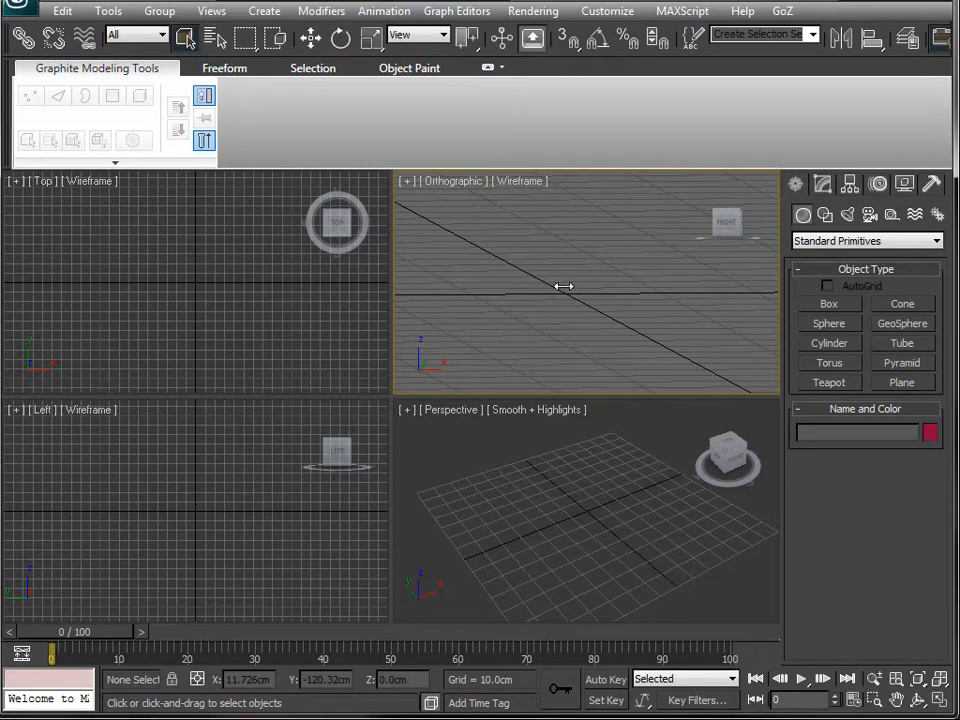
{"action": "key", "text": "f"}
{"action": "middle_click_drag", "start_coordinate": [565, 304], "coordinate": [594, 266]}
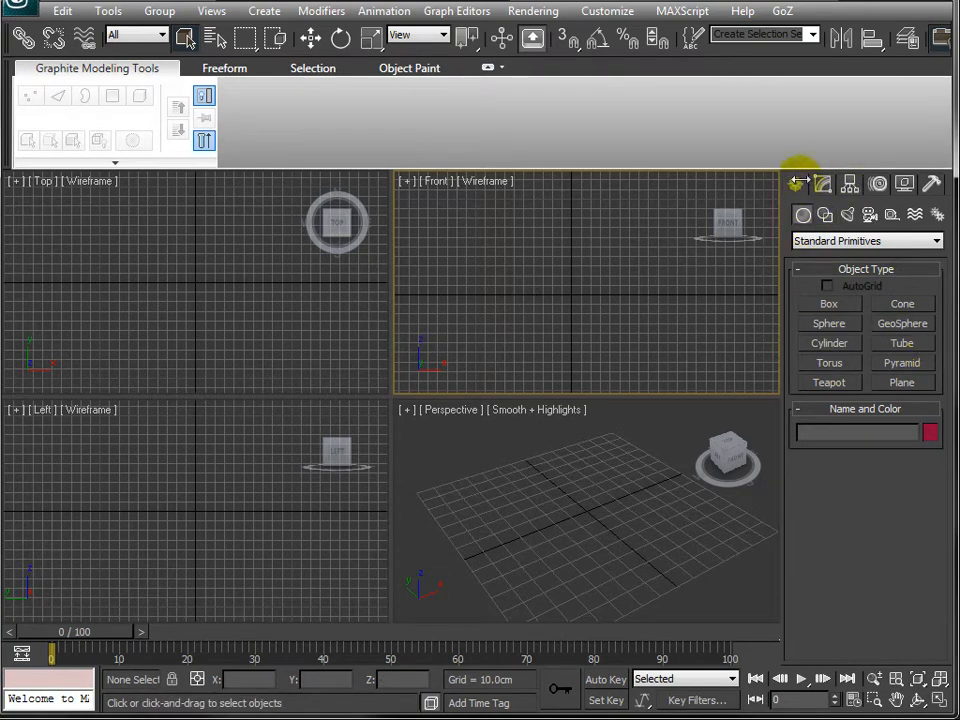
- Look through each command panel tab and return to the Create panel
{"action": "left_click", "coordinate": [822, 184]}
{"action": "left_click", "coordinate": [850, 184]}
{"action": "left_click", "coordinate": [878, 184]}
{"action": "left_click", "coordinate": [904, 184]}
{"action": "left_click", "coordinate": [931, 184]}
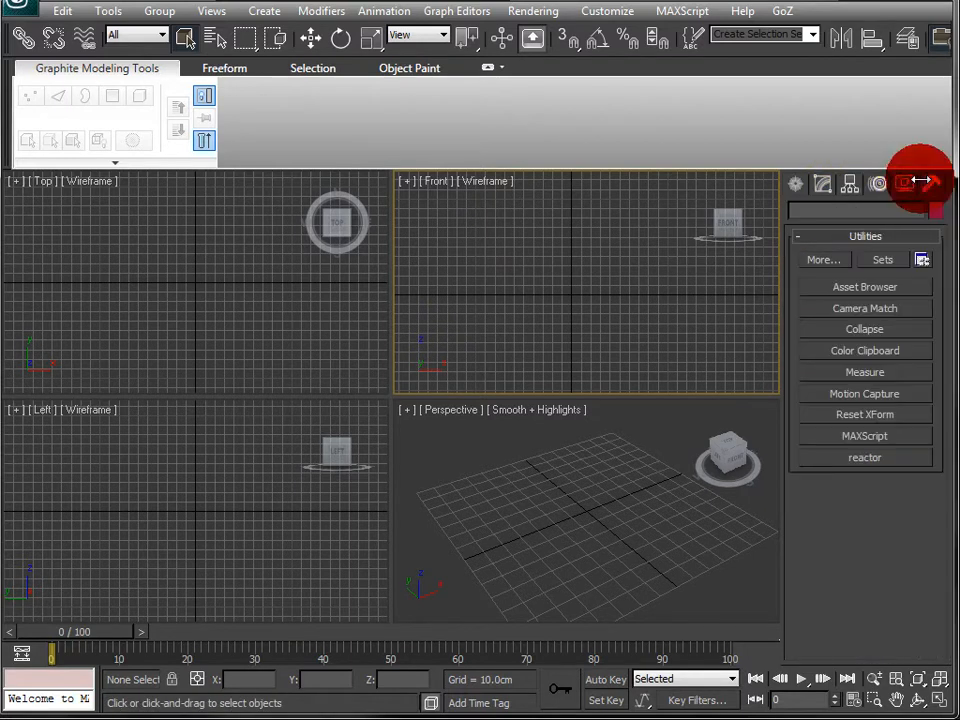
{"action": "left_click", "coordinate": [796, 184]}
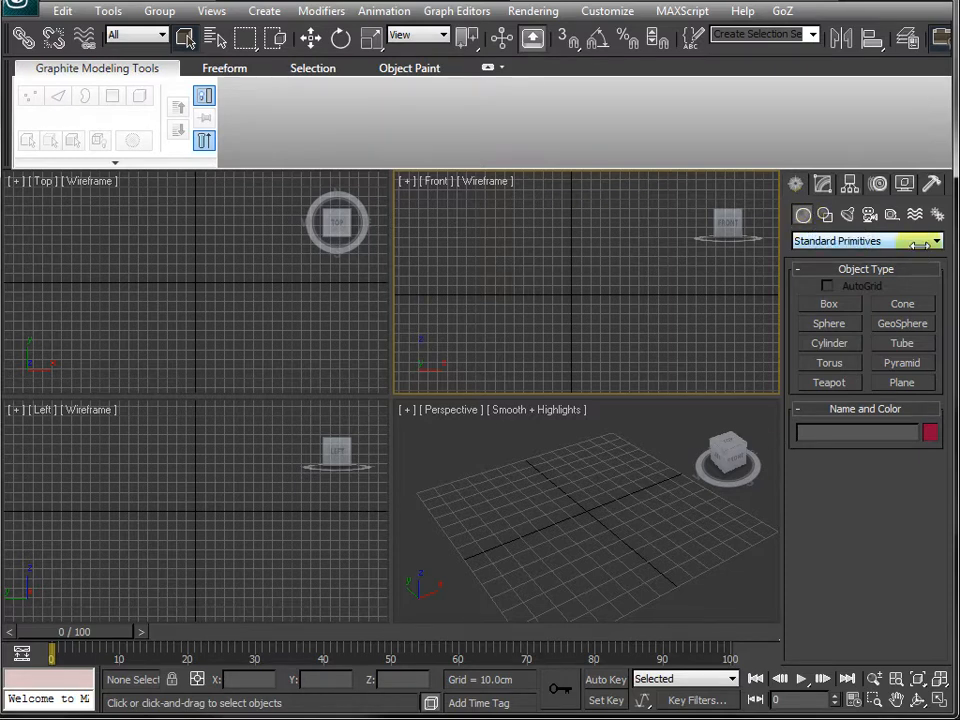
- Create a Plane about 132 by 141 cm in the Perspective viewport
{"action": "left_click", "coordinate": [901, 382]}
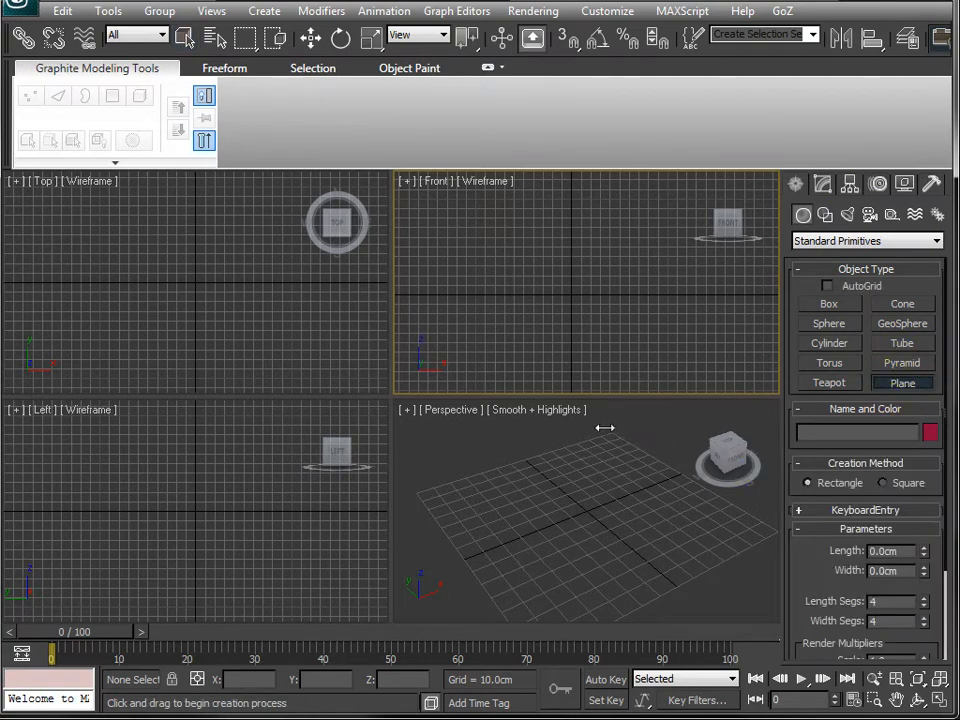
{"action": "left_click_drag", "start_coordinate": [617, 435], "coordinate": [573, 580]}
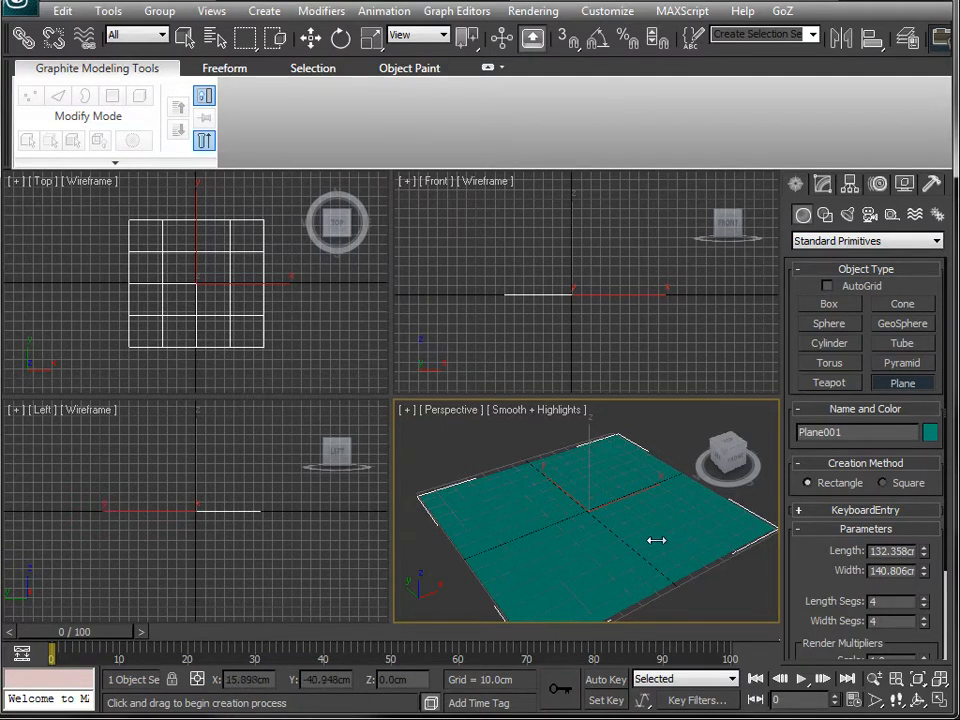
{"action": "right_click", "coordinate": [582, 373]}
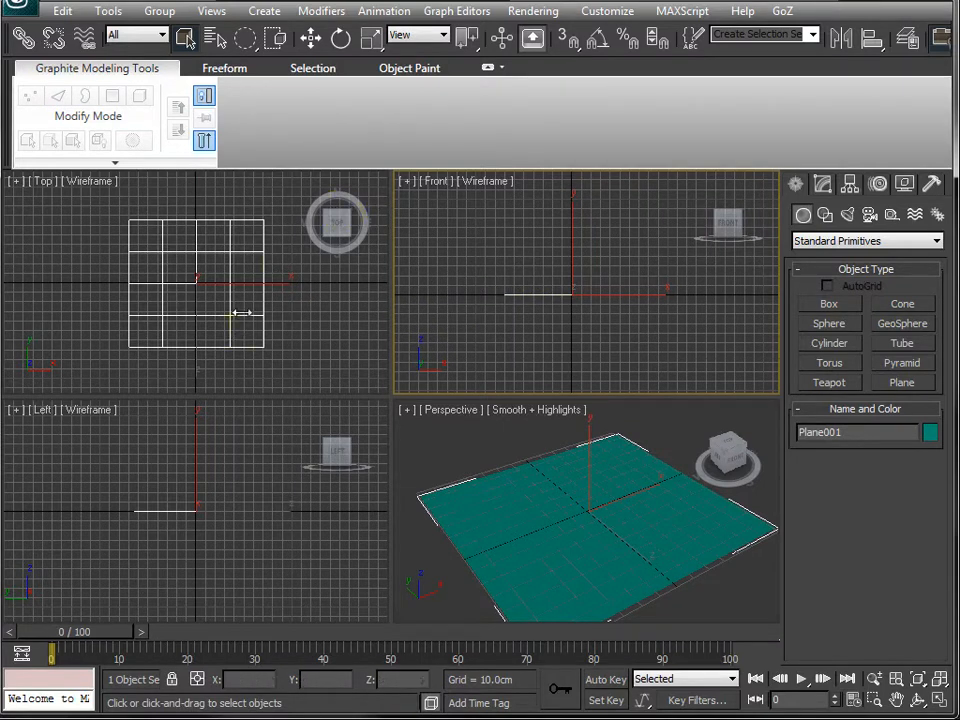
- Create a Teapot of radius about 14 cm at the centre of the plane
{"action": "right_click", "coordinate": [302, 320]}
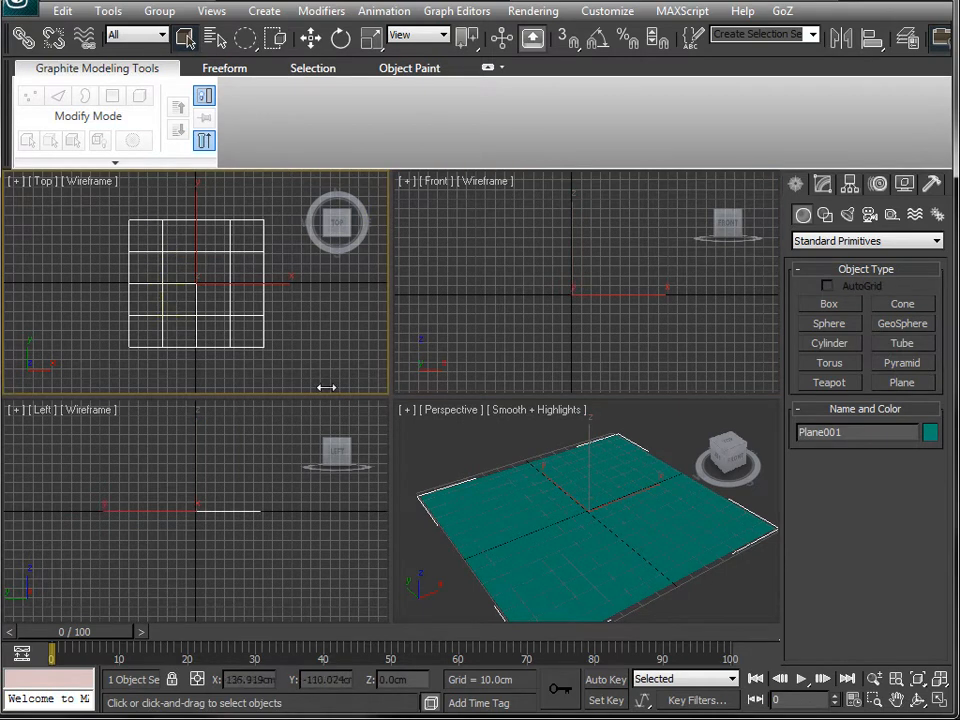
{"action": "middle_click_drag", "start_coordinate": [566, 542], "coordinate": [601, 530], "text": "alt"}
{"action": "middle_click_drag", "start_coordinate": [583, 490], "coordinate": [579, 521], "text": "alt"}
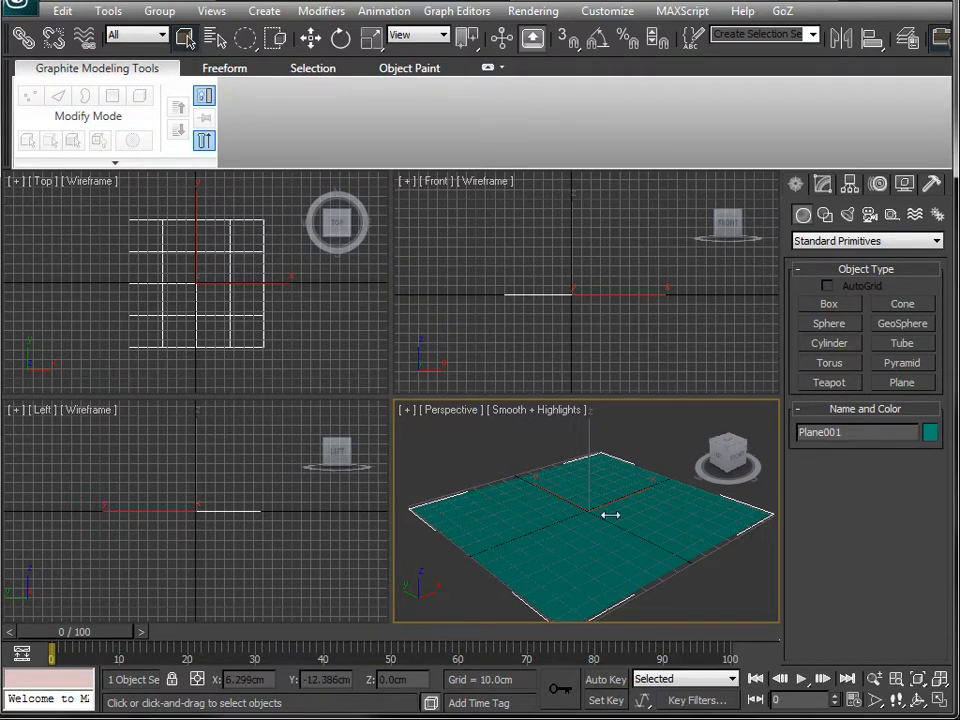
{"action": "middle_click_drag", "start_coordinate": [610, 515], "coordinate": [611, 489]}
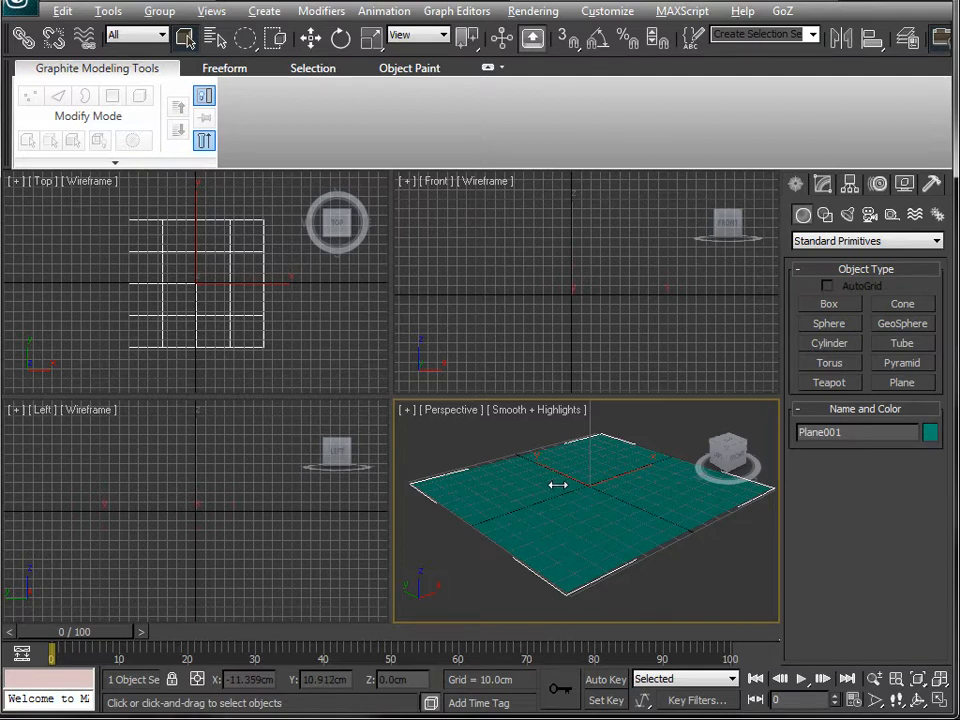
{"action": "middle_click_drag", "start_coordinate": [557, 484], "coordinate": [766, 529], "text": "alt"}
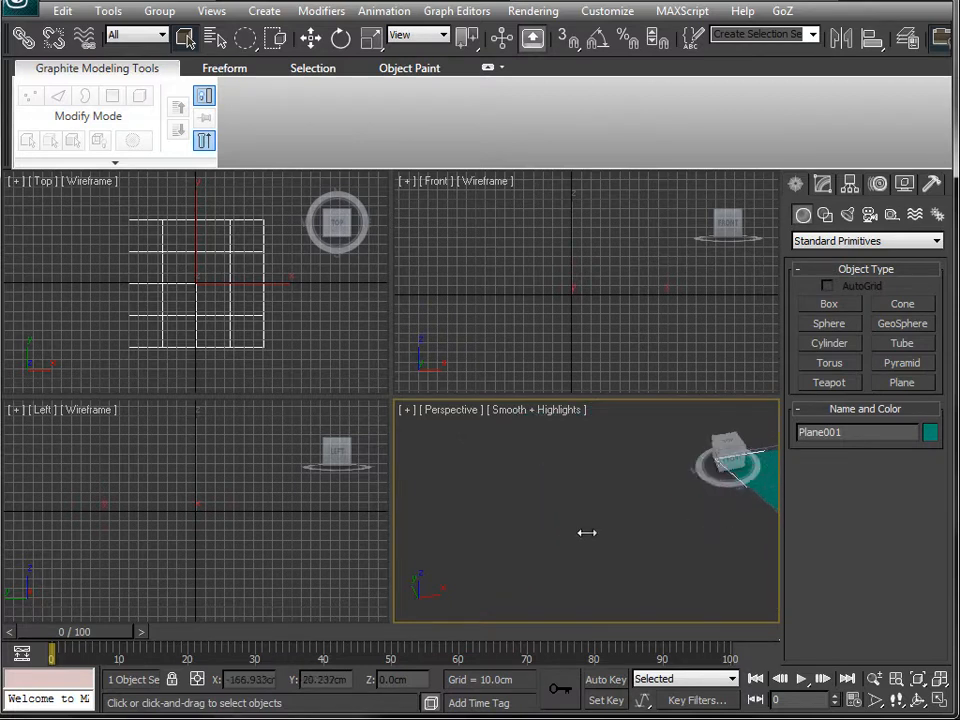
{"action": "middle_click_drag", "start_coordinate": [585, 532], "coordinate": [685, 513]}
{"action": "middle_click_drag", "start_coordinate": [536, 476], "coordinate": [657, 447], "text": "alt"}
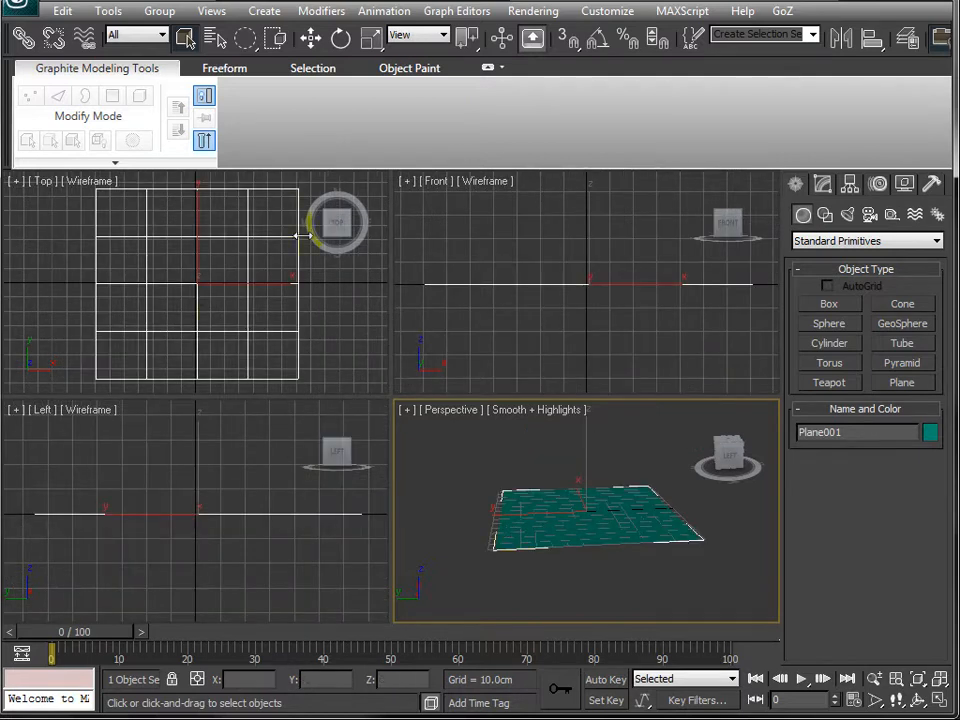
{"action": "middle_click_drag", "start_coordinate": [620, 508], "coordinate": [573, 551], "text": "alt"}
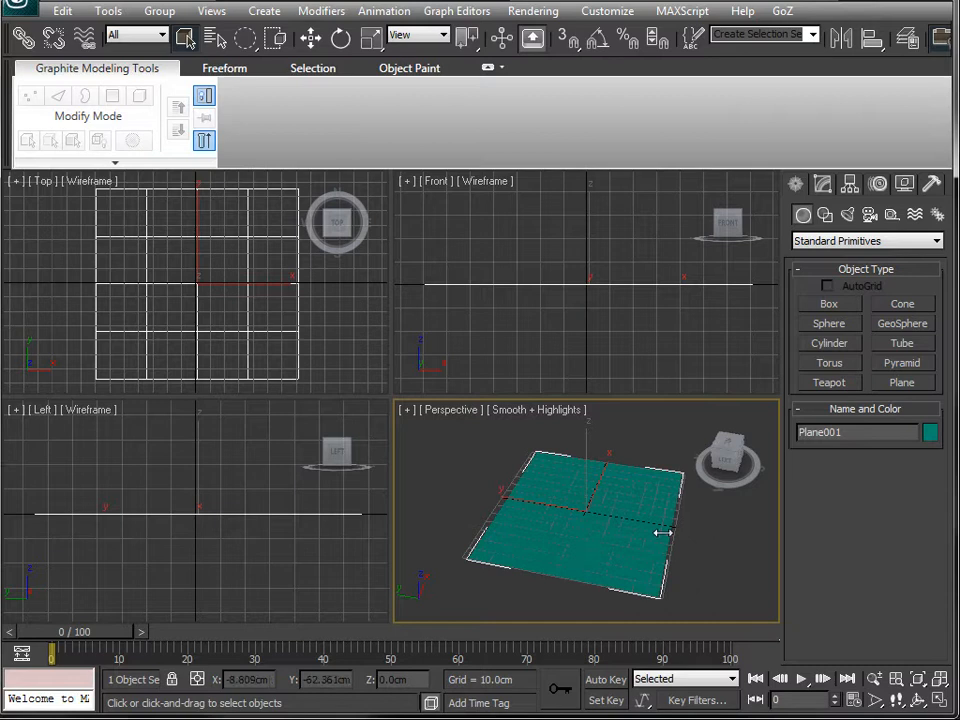
{"action": "middle_click_drag", "start_coordinate": [691, 528], "coordinate": [626, 536], "text": "alt"}
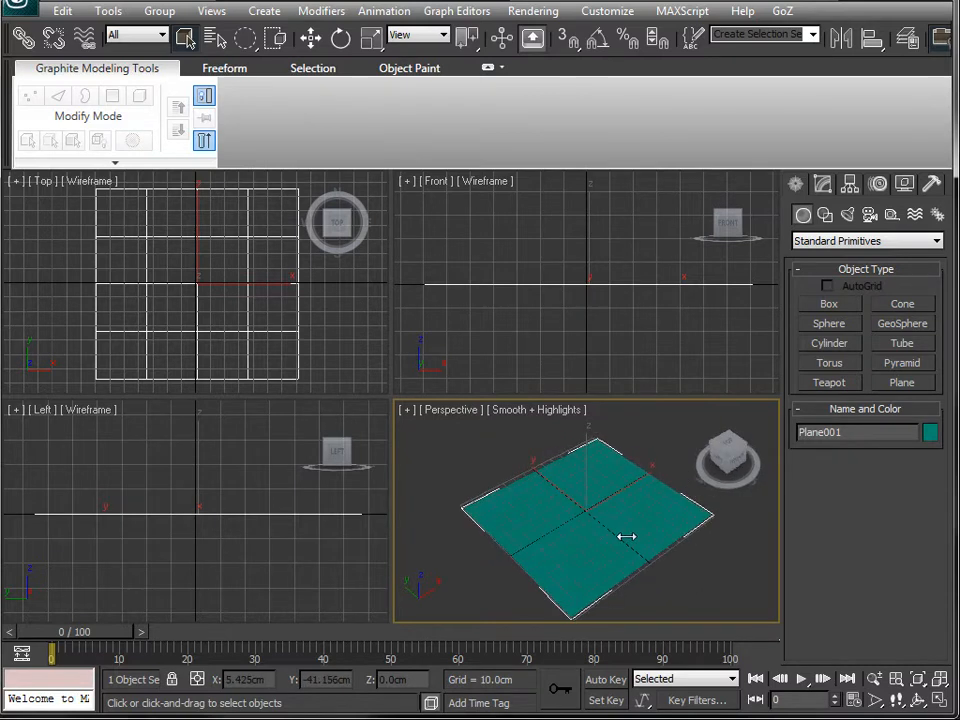
{"action": "left_click", "coordinate": [845, 381]}
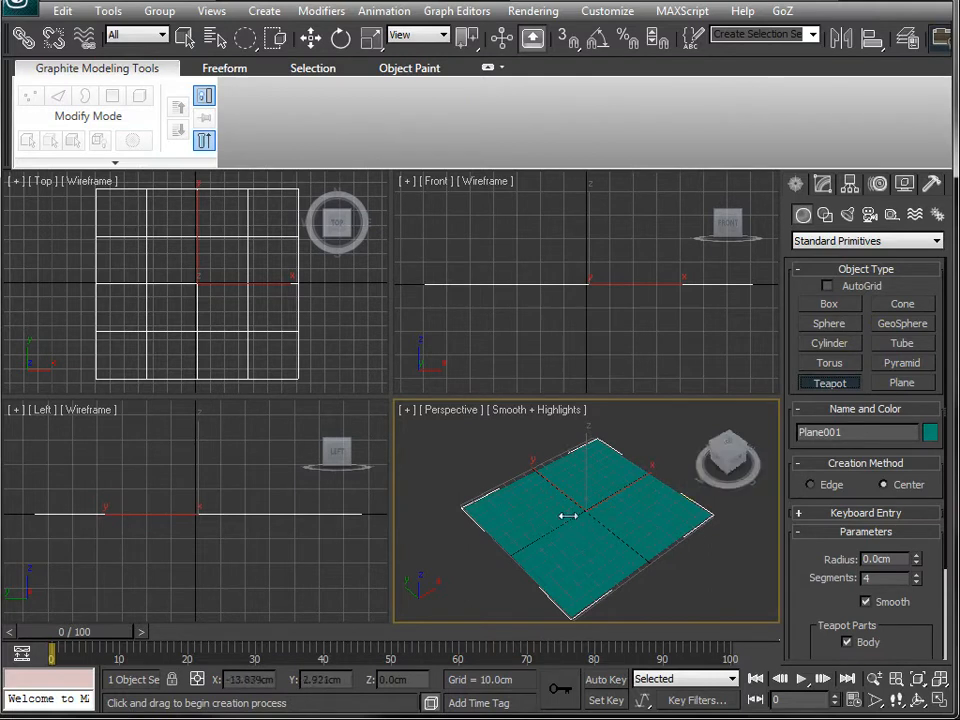
{"action": "mouse_move", "coordinate": [578, 514]}
{"action": "left_mouse_down"}
{"action": "mouse_move", "coordinate": [592, 494]}
{"action": "mouse_move", "coordinate": [587, 500]}
{"action": "left_mouse_up"}
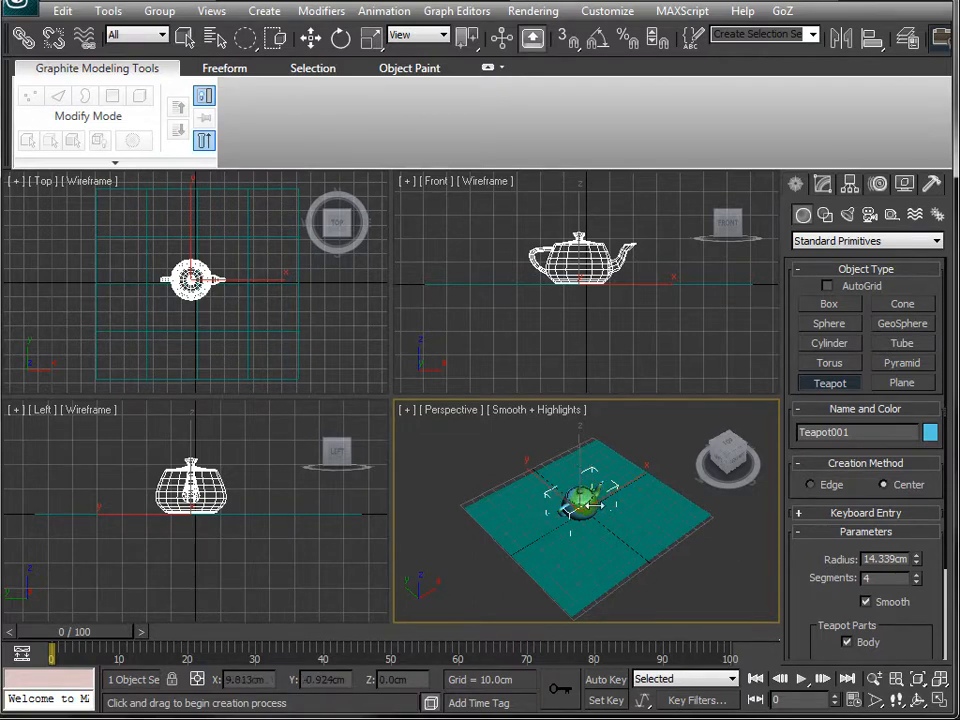
- Inspect the teapot on the plane in the Perspective viewport
{"action": "key", "text": "z"}
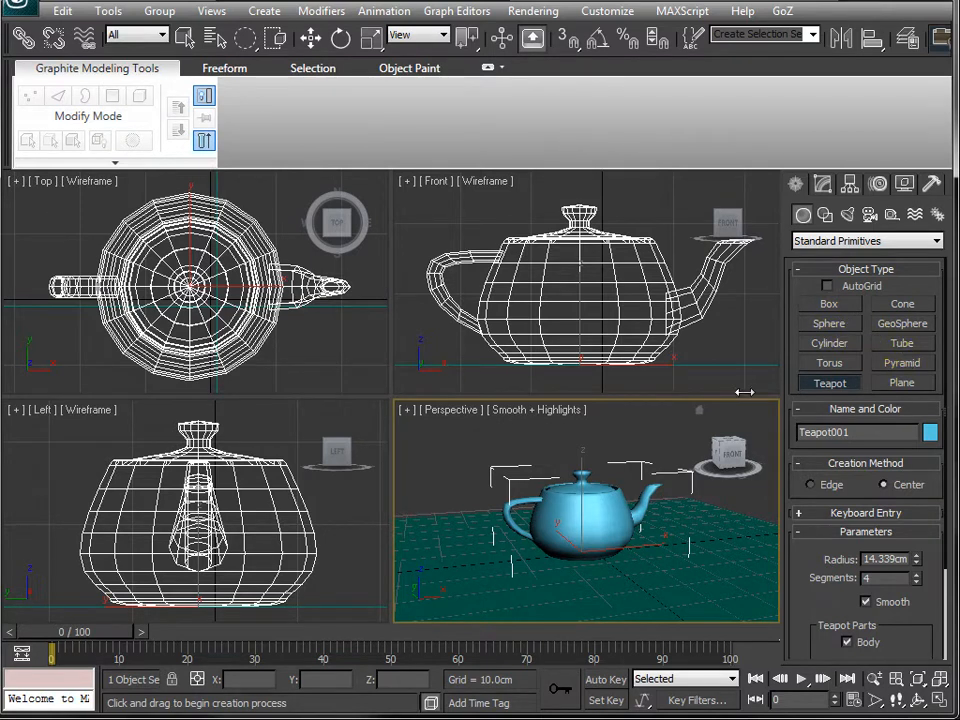
{"action": "middle_click_drag", "start_coordinate": [557, 512], "coordinate": [612, 541], "text": "alt"}
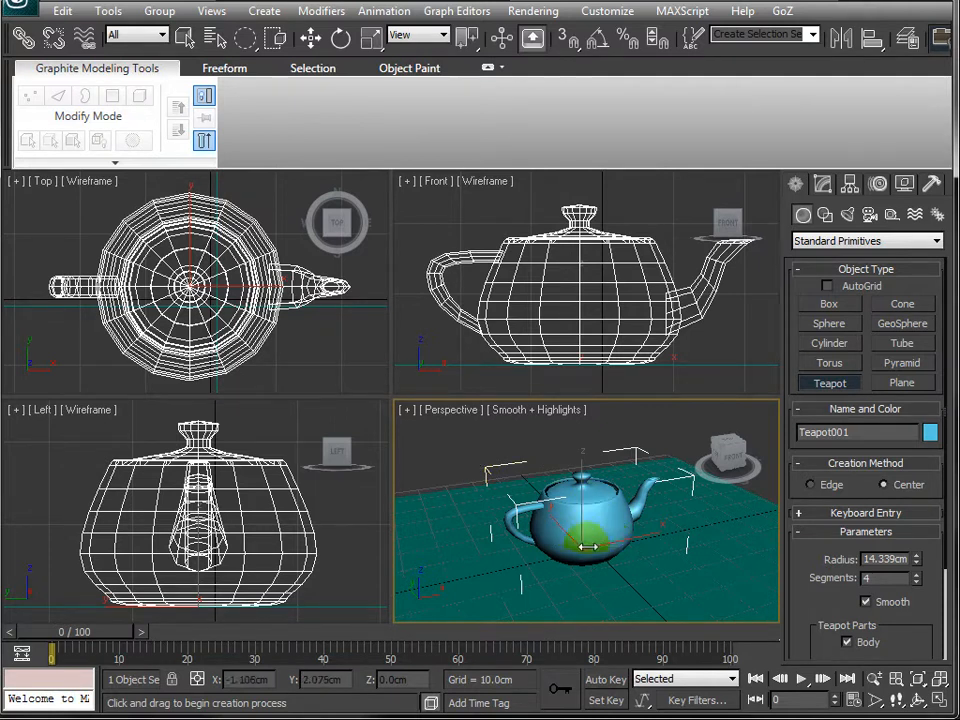
{"action": "middle_click_drag", "start_coordinate": [587, 545], "coordinate": [563, 545], "text": "alt"}
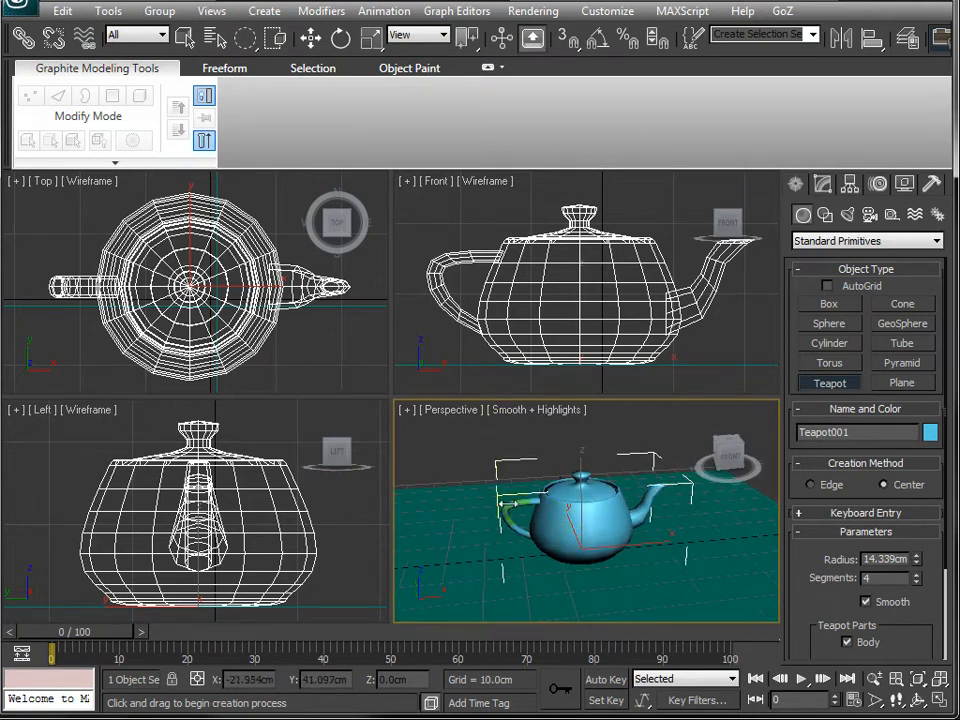
{"action": "left_click", "coordinate": [445, 515]}
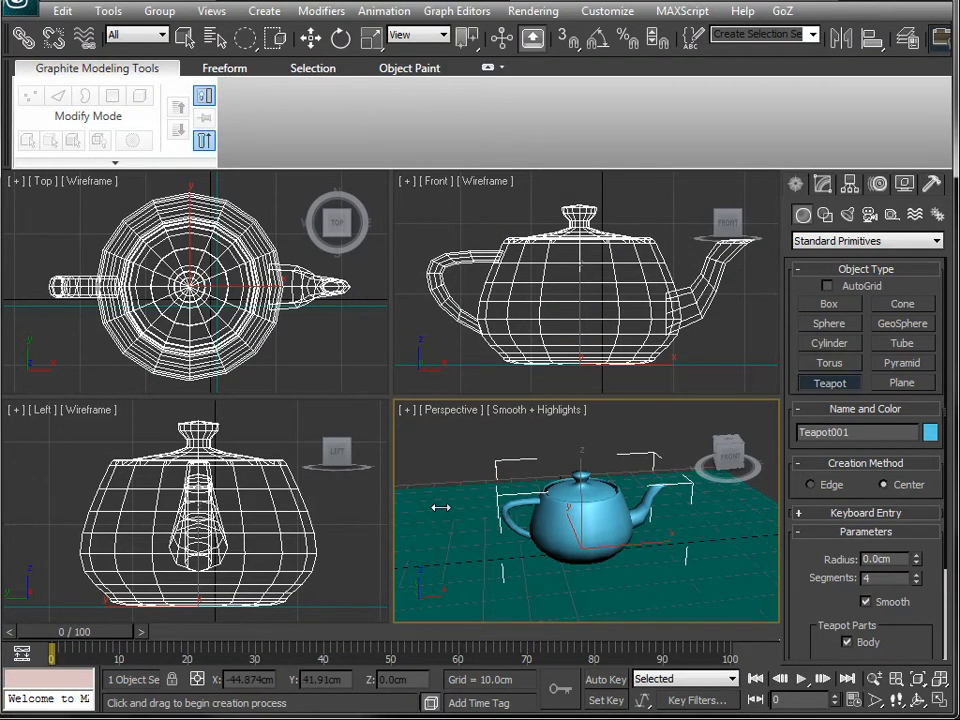
{"action": "left_click", "coordinate": [440, 507]}
{"action": "left_click", "coordinate": [423, 491]}
{"action": "left_click_drag", "start_coordinate": [420, 503], "coordinate": [497, 482]}
{"action": "right_click", "coordinate": [497, 482]}
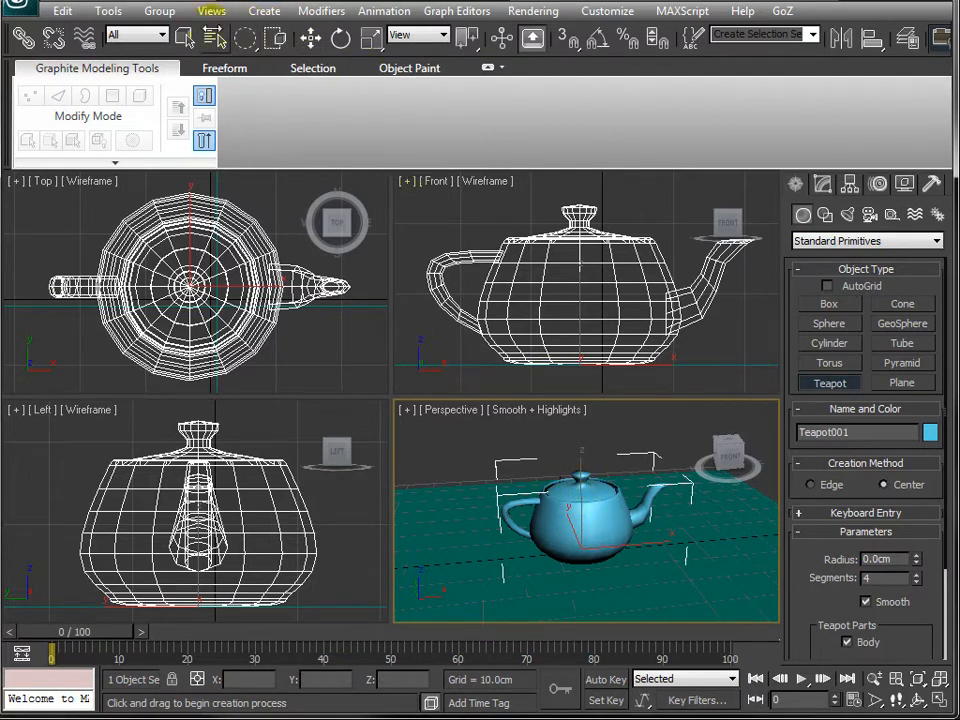
- Select the plane and then the teapot, framing each in the viewports
{"action": "left_click", "coordinate": [185, 37]}
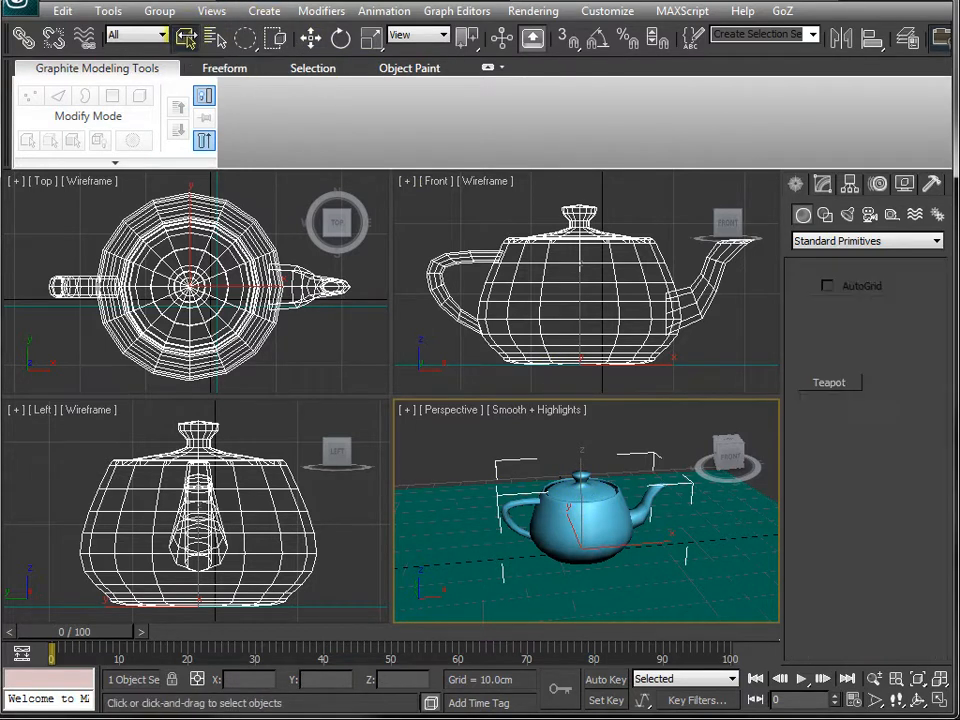
{"action": "left_click", "coordinate": [407, 510]}
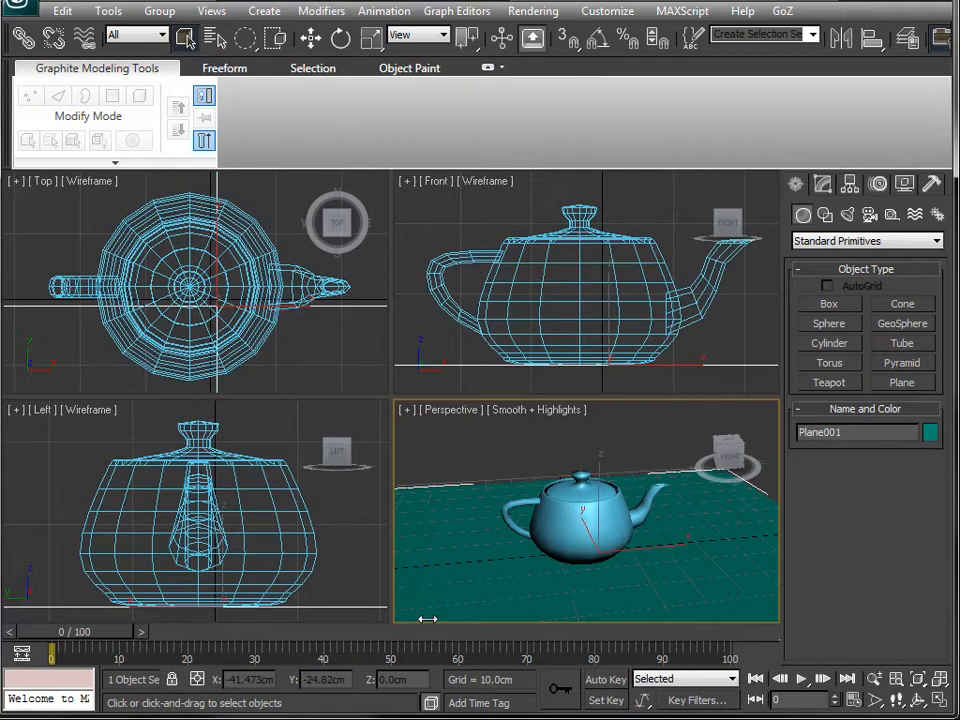
{"action": "key", "text": "ctrl+shift+z"}
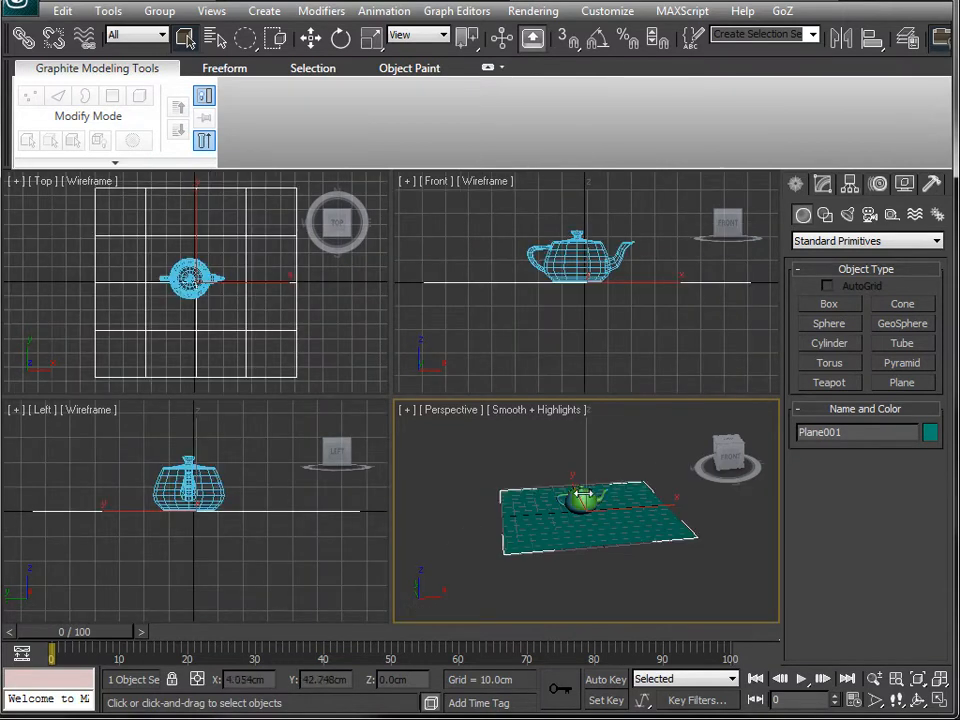
{"action": "left_click", "coordinate": [585, 497]}
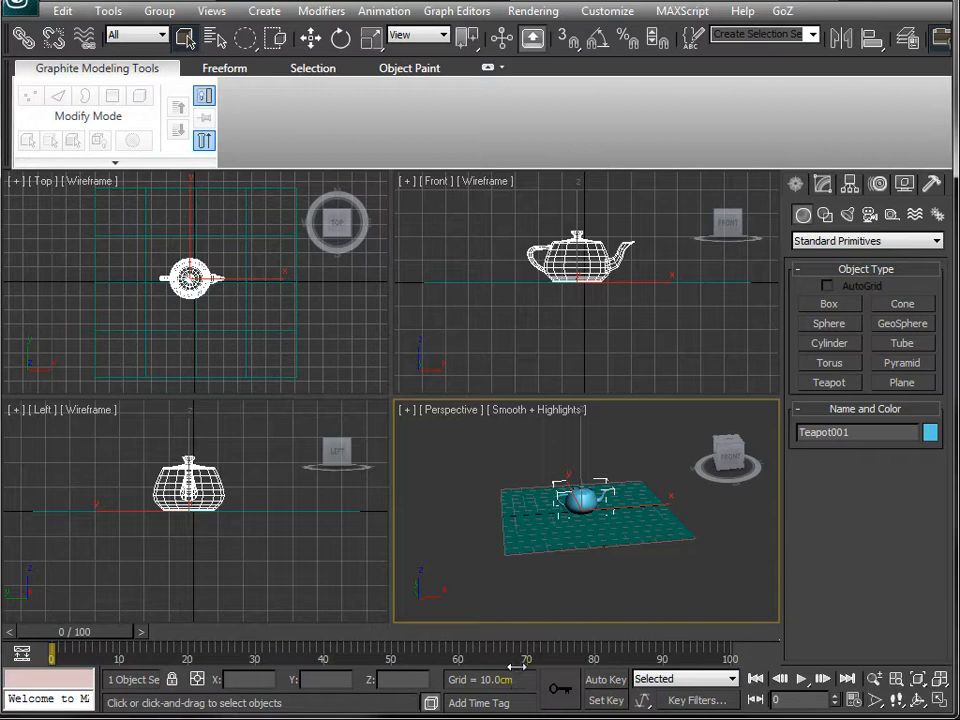
{"action": "key", "text": "z"}
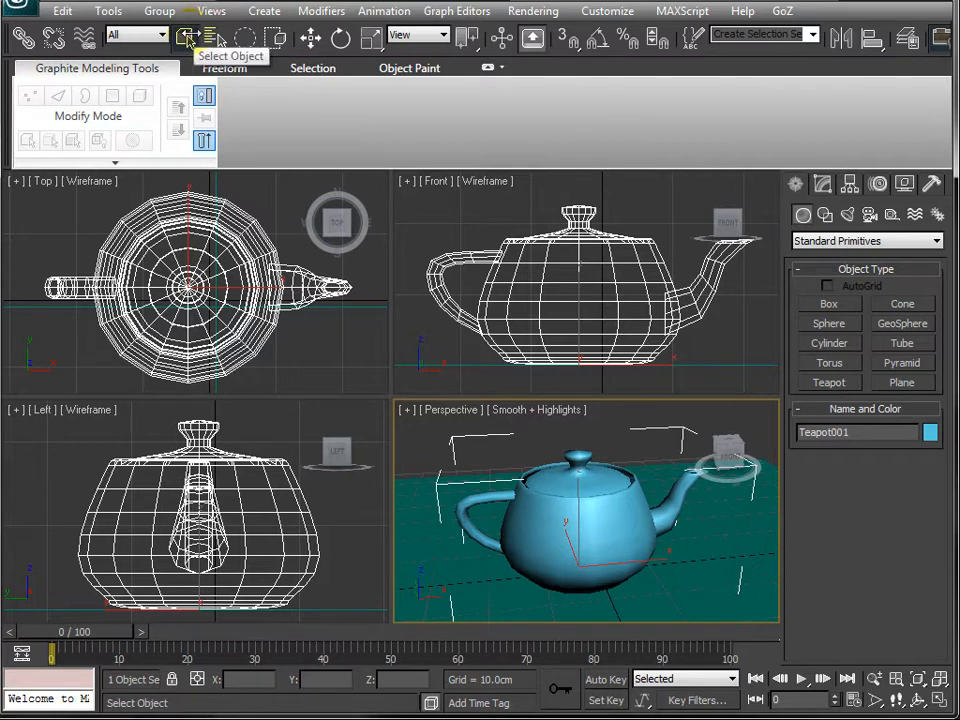
{"action": "left_click", "coordinate": [187, 39]}
{"action": "left_click", "coordinate": [838, 382]}
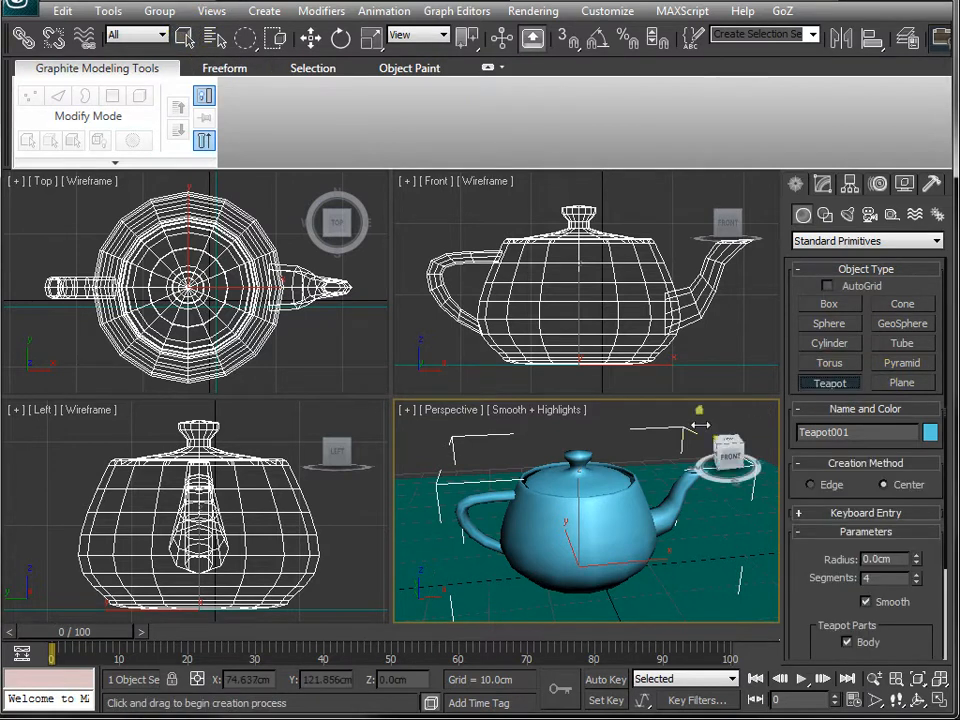
{"action": "mouse_move", "coordinate": [436, 555]}
{"action": "left_mouse_down"}
{"action": "mouse_move", "coordinate": [450, 504]}
{"action": "mouse_move", "coordinate": [426, 540]}
{"action": "left_mouse_up"}
{"action": "key", "text": "ctrl+z"}
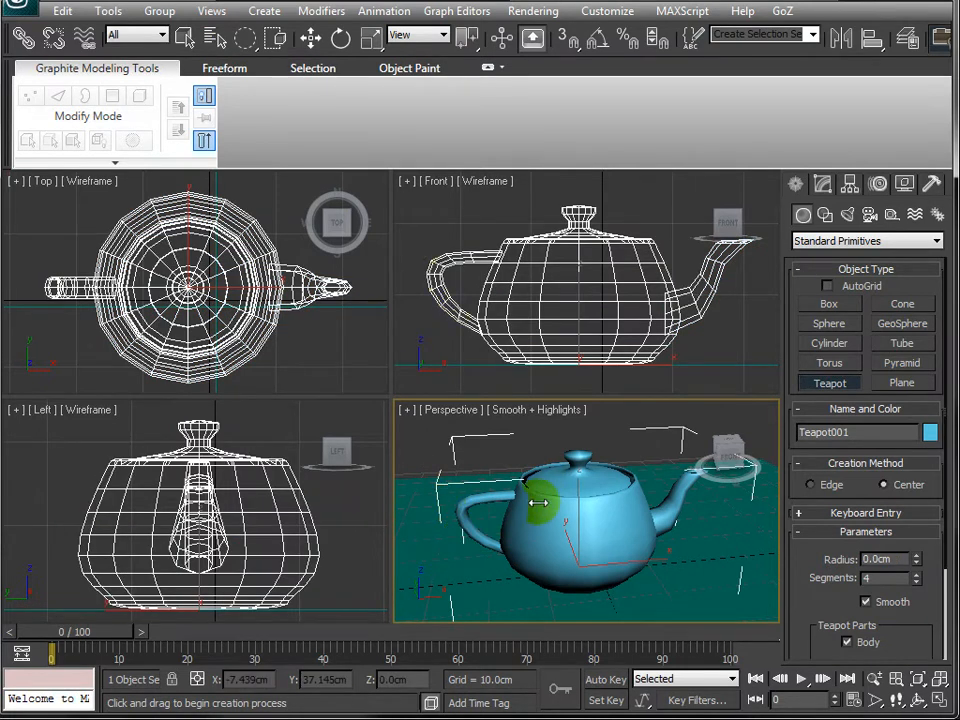
- Select the plane and scale it uniformly to about 99%
{"action": "key", "text": "q"}
{"action": "left_click", "coordinate": [413, 520]}
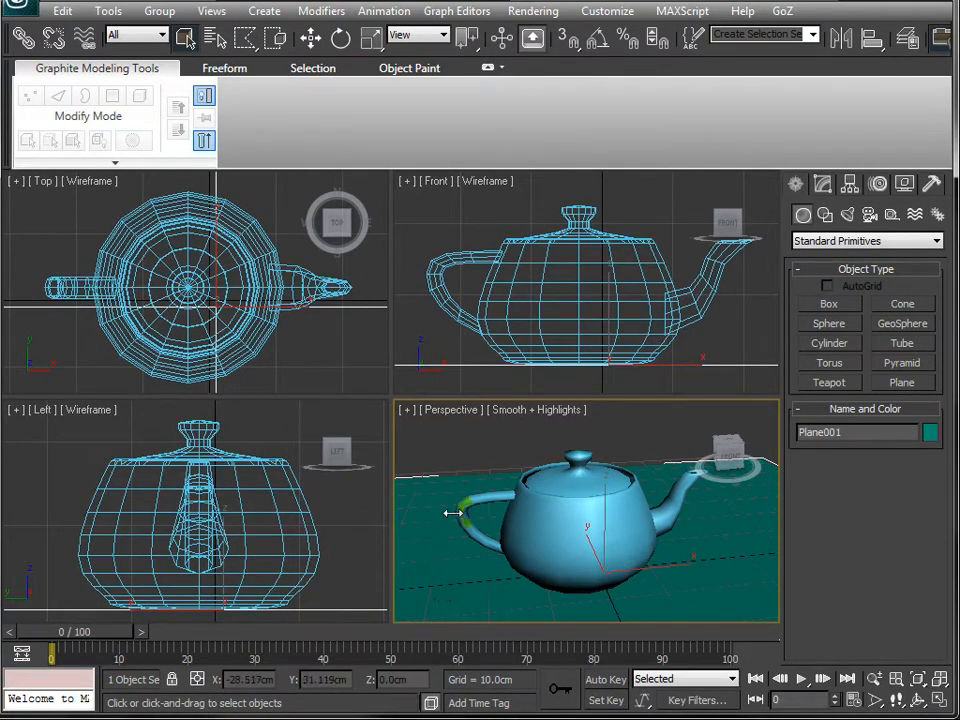
{"action": "left_click", "coordinate": [540, 500]}
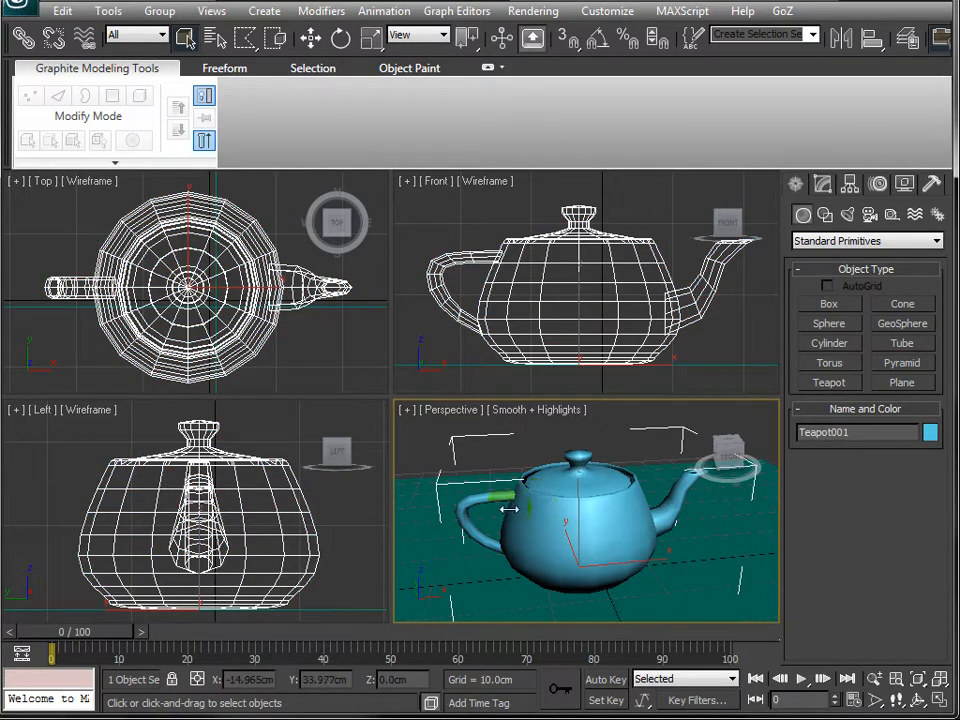
{"action": "scroll", "coordinate": [481, 517], "scroll_direction": "down", "scroll_amount": 4}
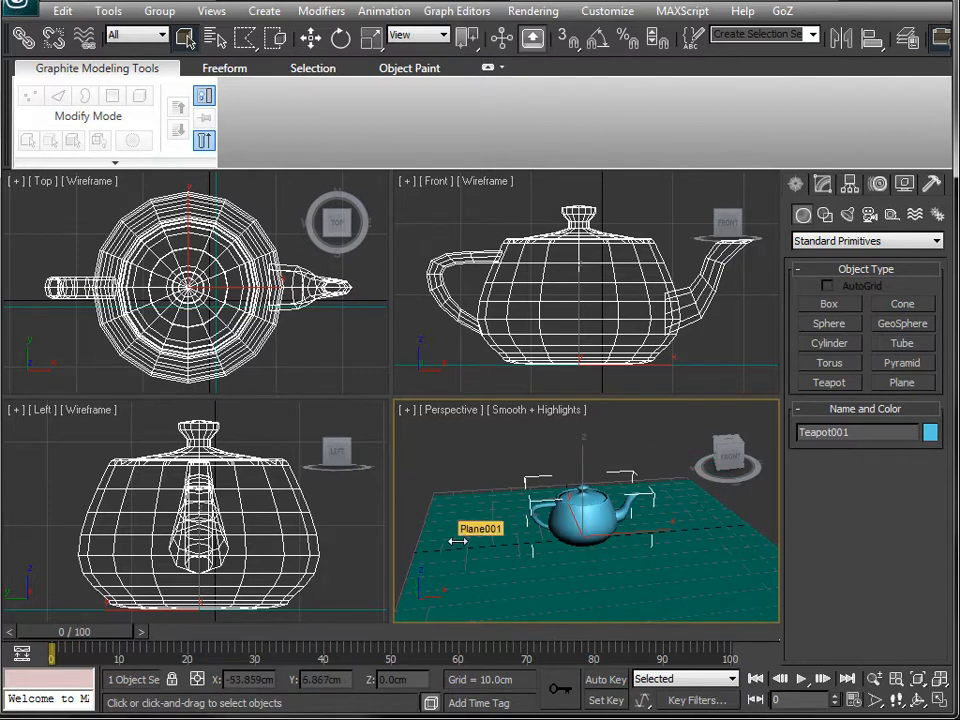
{"action": "left_click", "coordinate": [457, 541]}
{"action": "scroll", "coordinate": [455, 549], "scroll_direction": "down", "scroll_amount": 3}
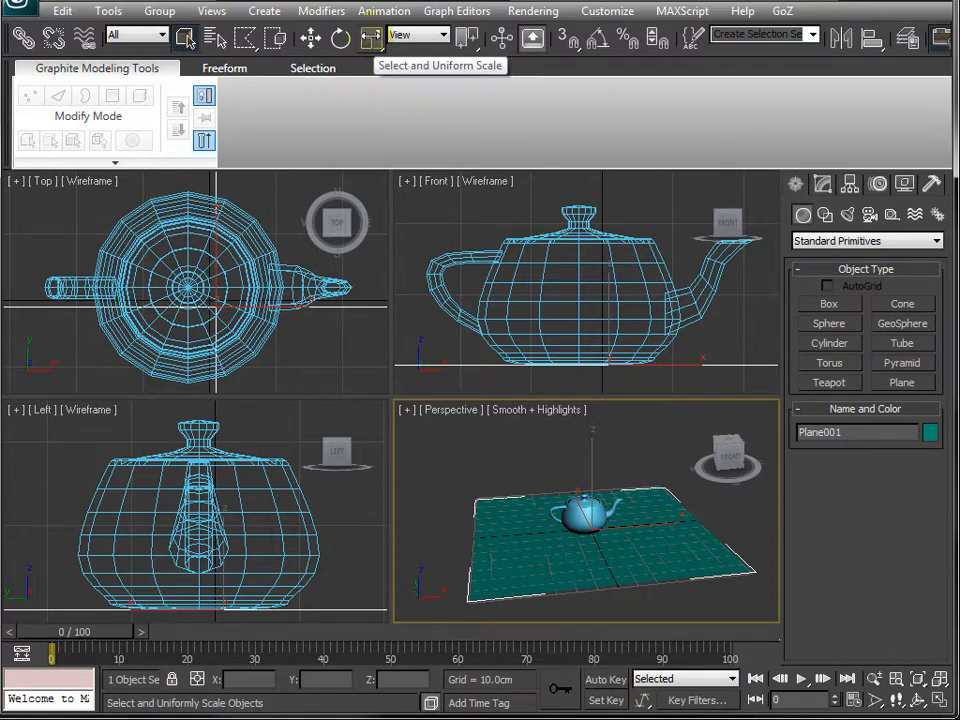
{"action": "left_click", "coordinate": [371, 38]}
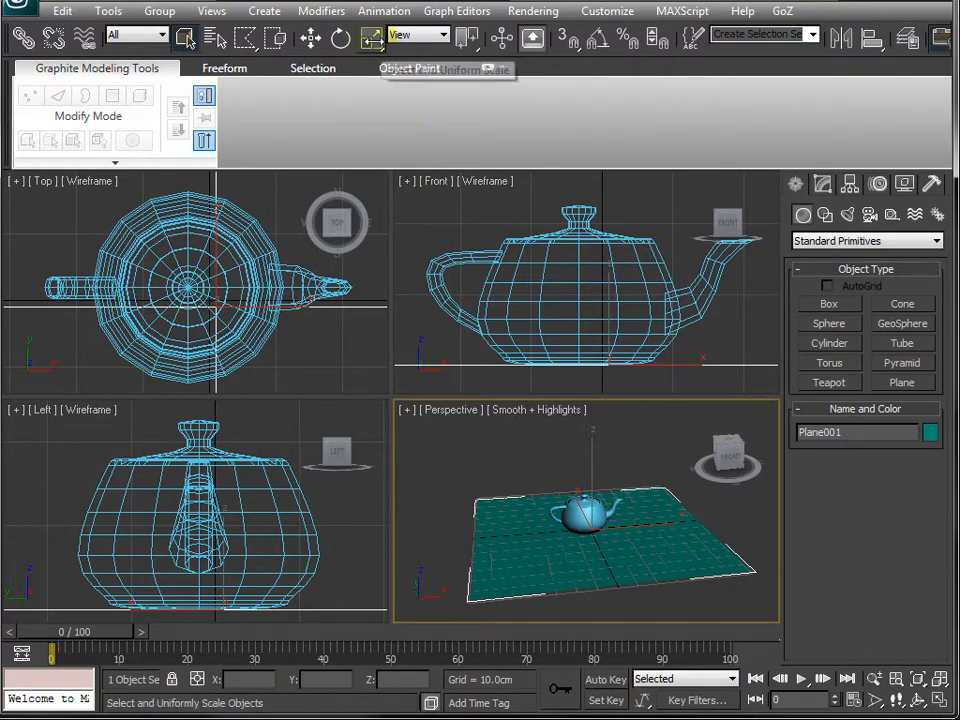
{"action": "left_click", "coordinate": [371, 38]}
{"action": "key", "text": "q"}
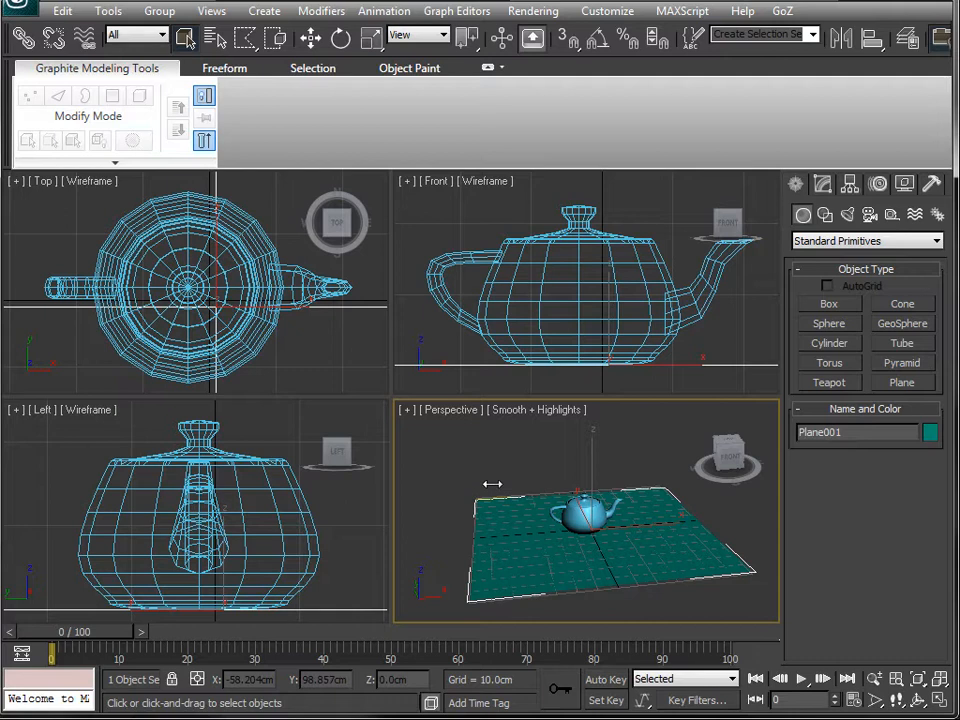
{"action": "key", "text": "r"}
{"action": "key", "text": "r"}
{"action": "left_click_drag", "start_coordinate": [580, 500], "coordinate": [525, 521]}
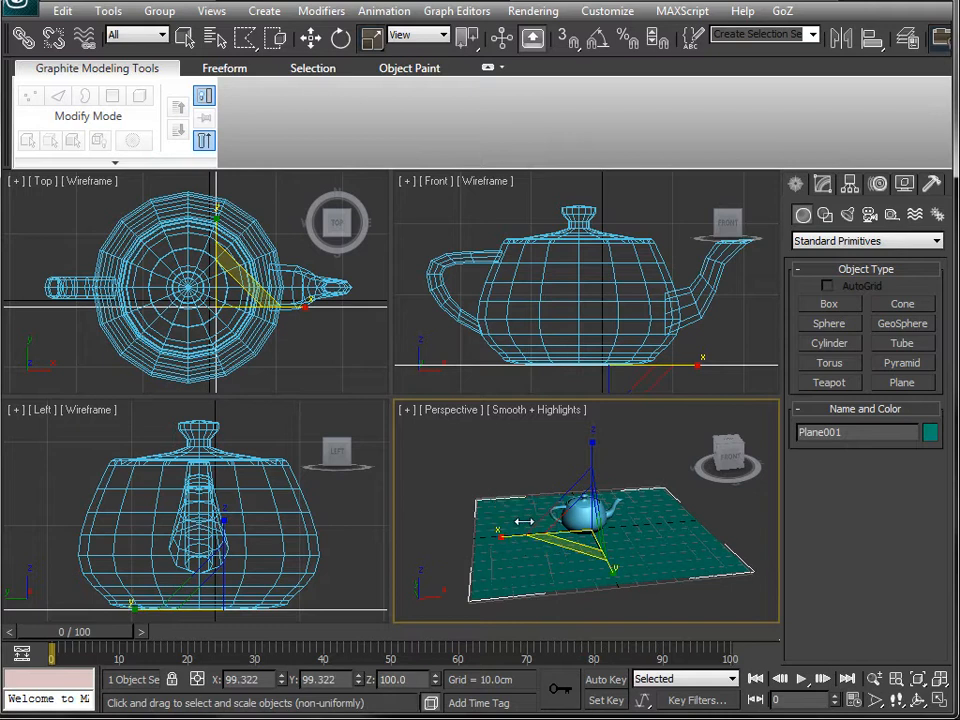
{"action": "key", "text": "r"}
{"action": "key", "text": "r"}
{"action": "key", "text": "q"}
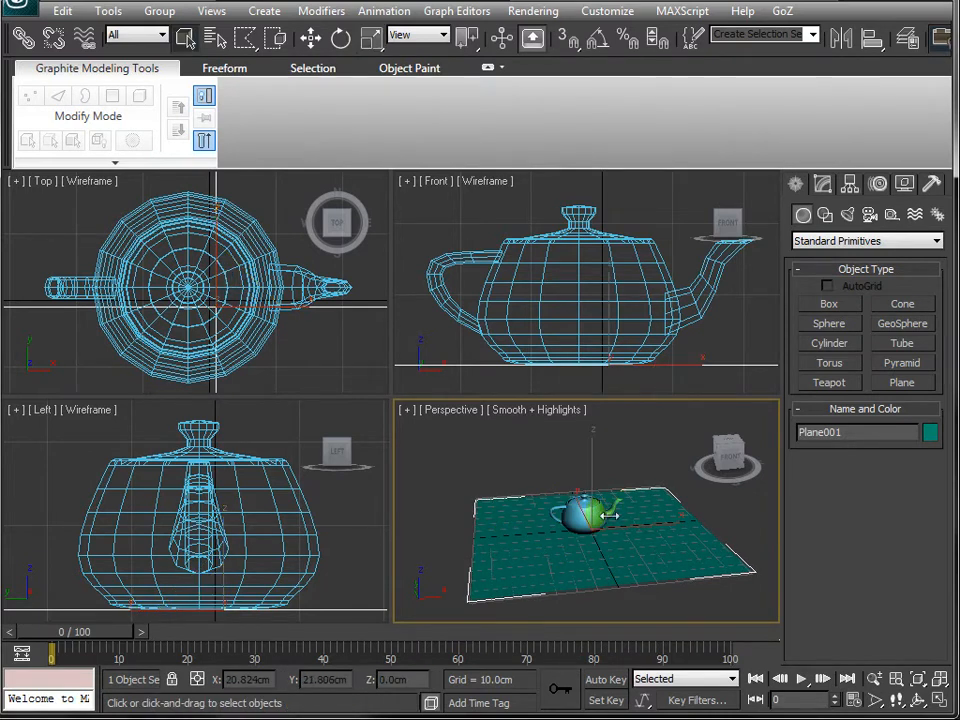
- Select the teapot, maximize the Perspective viewport and orbit around the teapot with the Scale tool active
{"action": "left_click", "coordinate": [585, 512]}
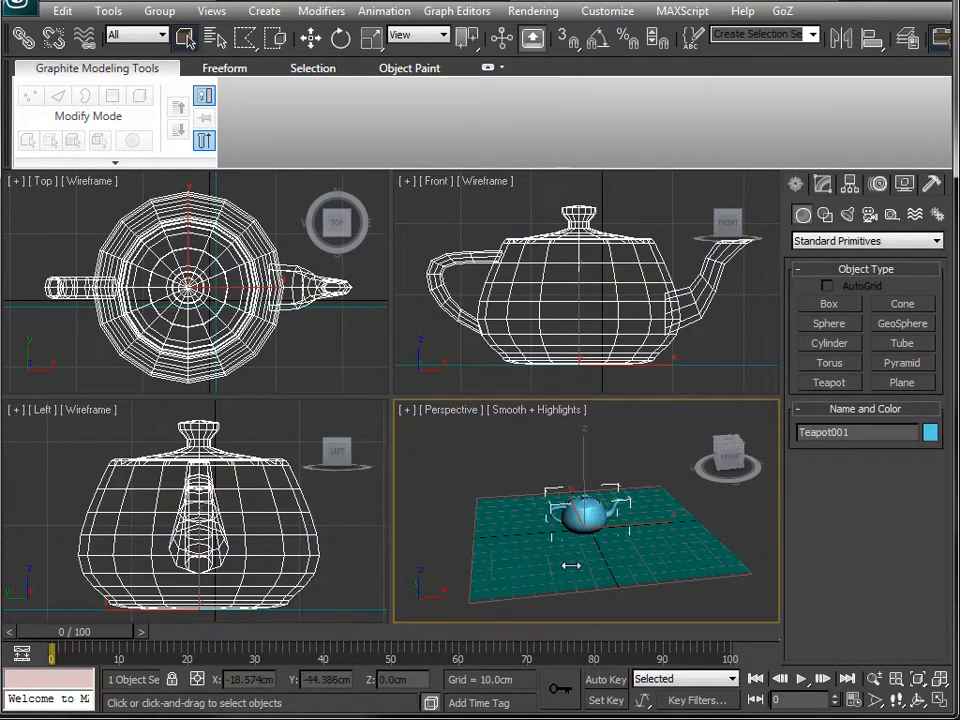
{"action": "key", "text": "z"}
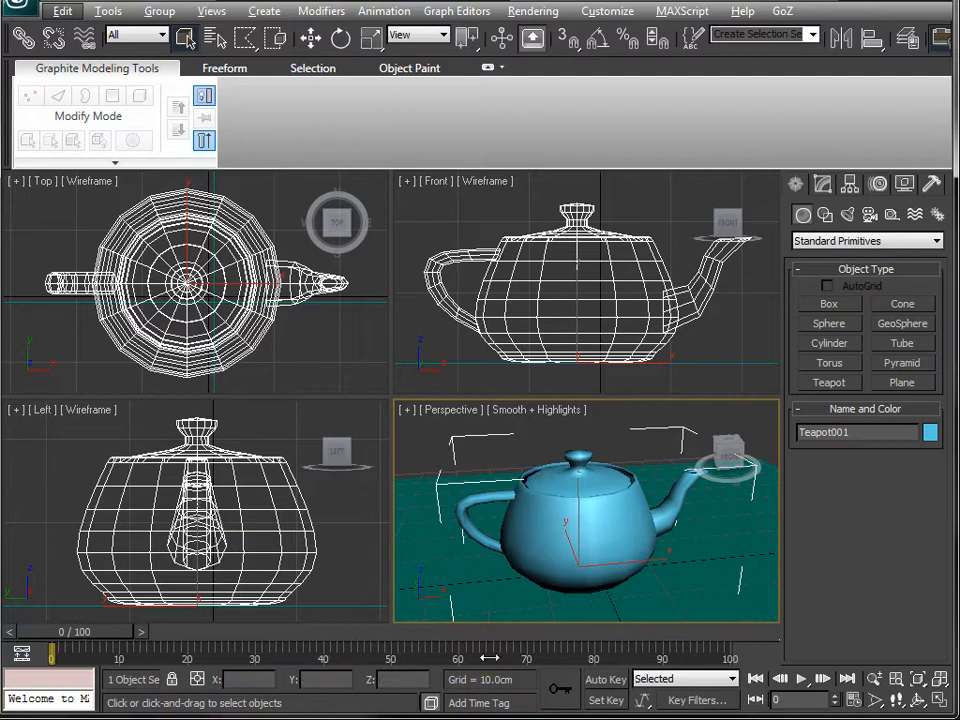
{"action": "key", "text": "alt+w"}
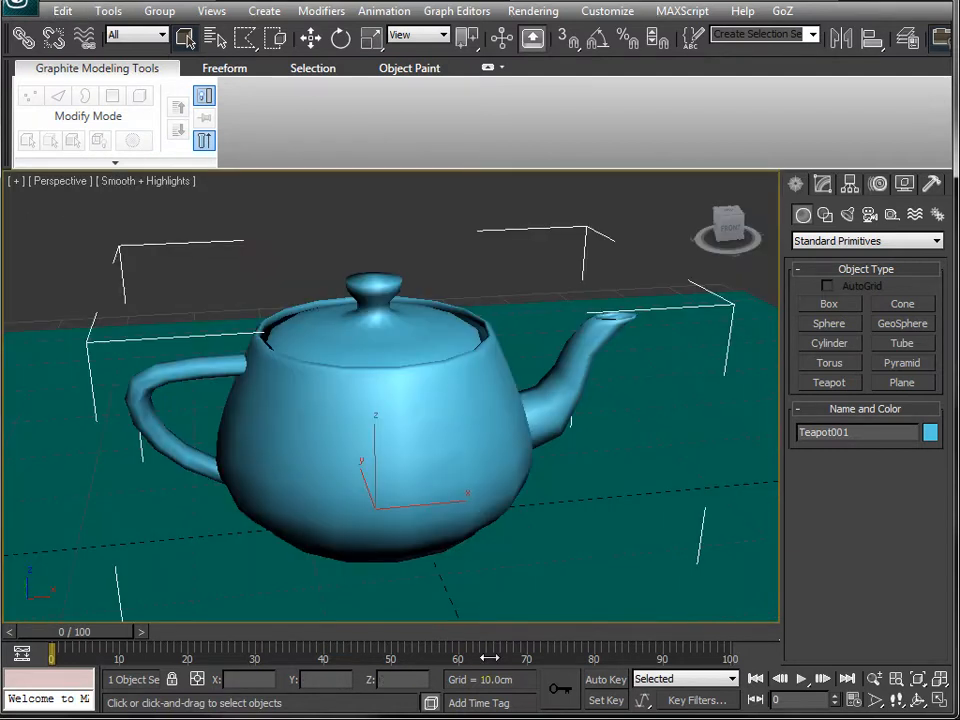
{"action": "key", "text": "alt+w"}
{"action": "key", "text": "alt+w"}
{"action": "key", "text": "alt+w"}
{"action": "key", "text": "alt+w"}
{"action": "mouse_move", "coordinate": [274, 452]}
{"action": "middle_mouse_down", "text": "alt"}
{"action": "mouse_move", "coordinate": [351, 495]}
{"action": "mouse_move", "coordinate": [438, 455]}
{"action": "mouse_move", "coordinate": [343, 399]}
{"action": "mouse_move", "coordinate": [302, 480]}
{"action": "mouse_move", "coordinate": [281, 464]}
{"action": "middle_mouse_up", "text": "alt"}
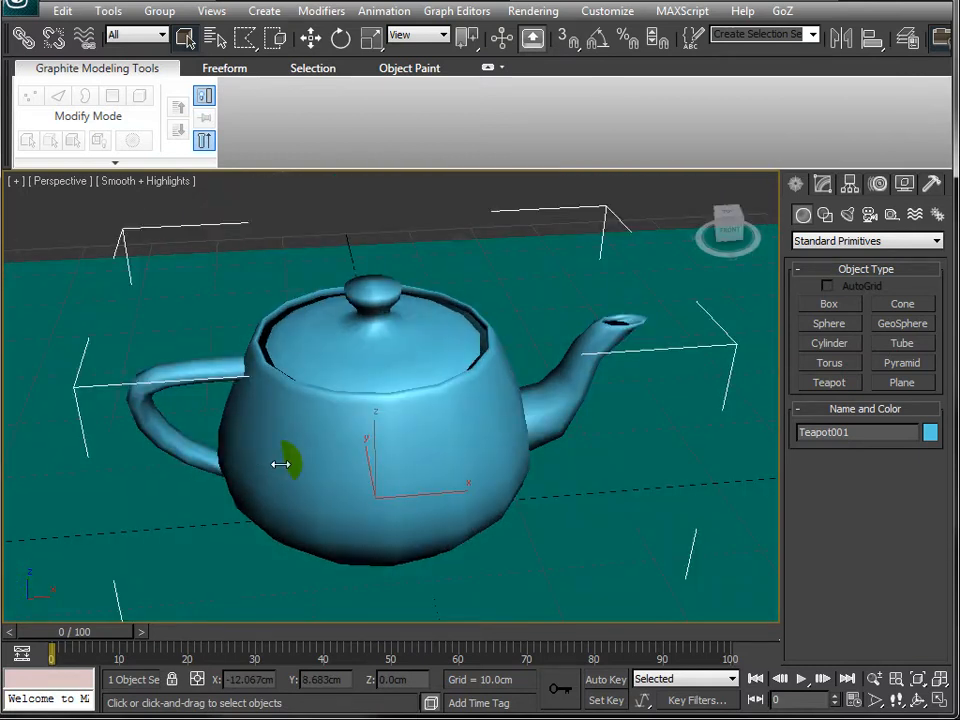
{"action": "scroll", "coordinate": [281, 464], "scroll_direction": "down", "scroll_amount": 3}
{"action": "key", "text": "r"}
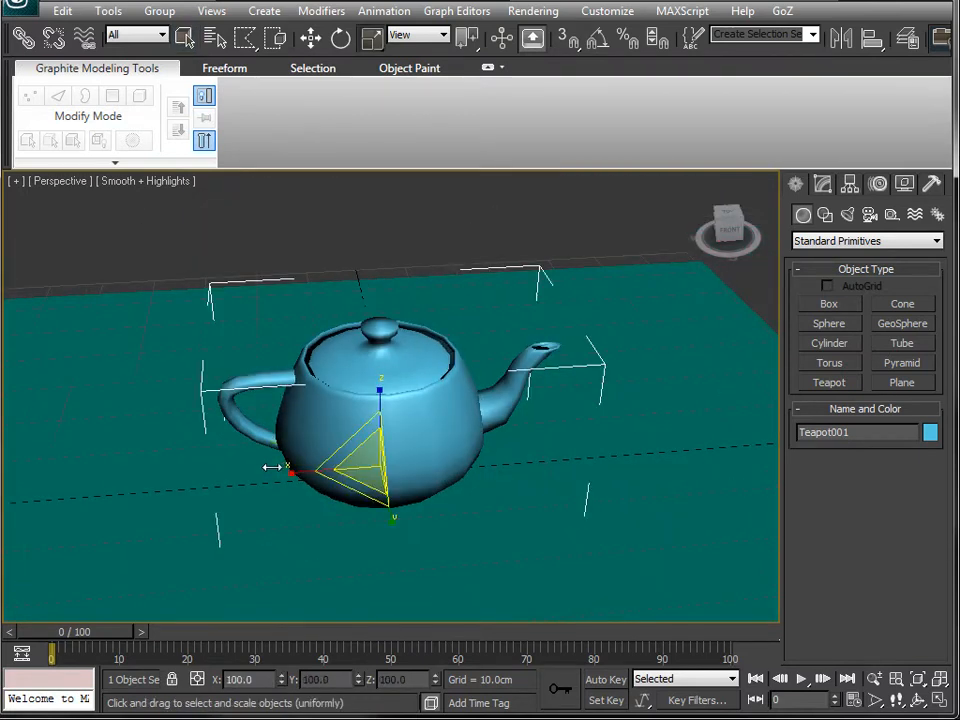
{"action": "middle_click_drag", "start_coordinate": [284, 484], "coordinate": [298, 456], "text": "alt"}
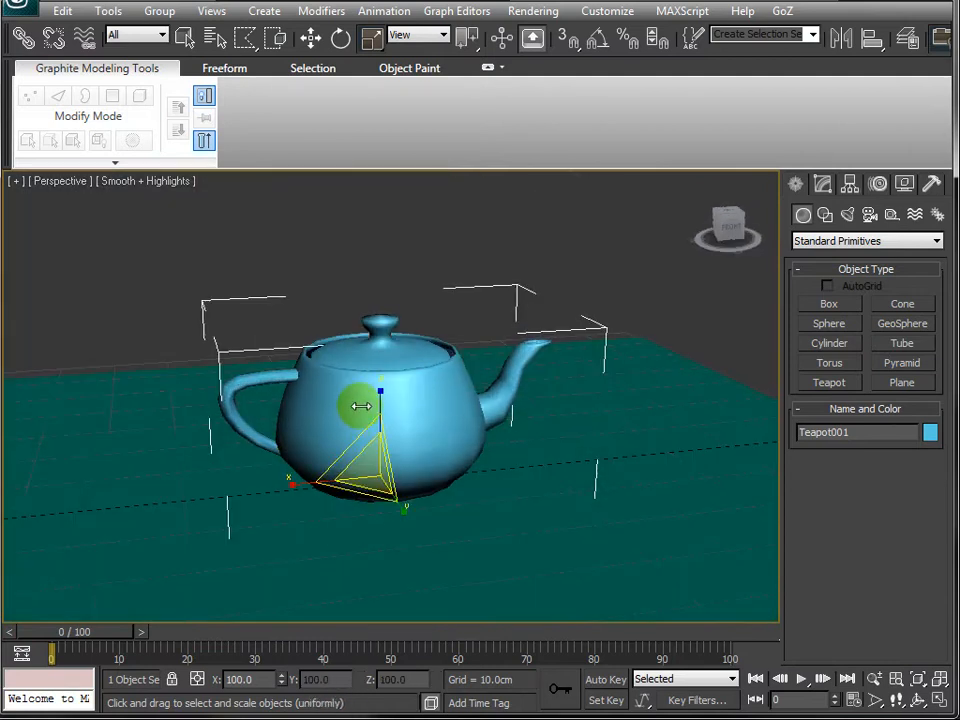
{"action": "key", "text": "r"}
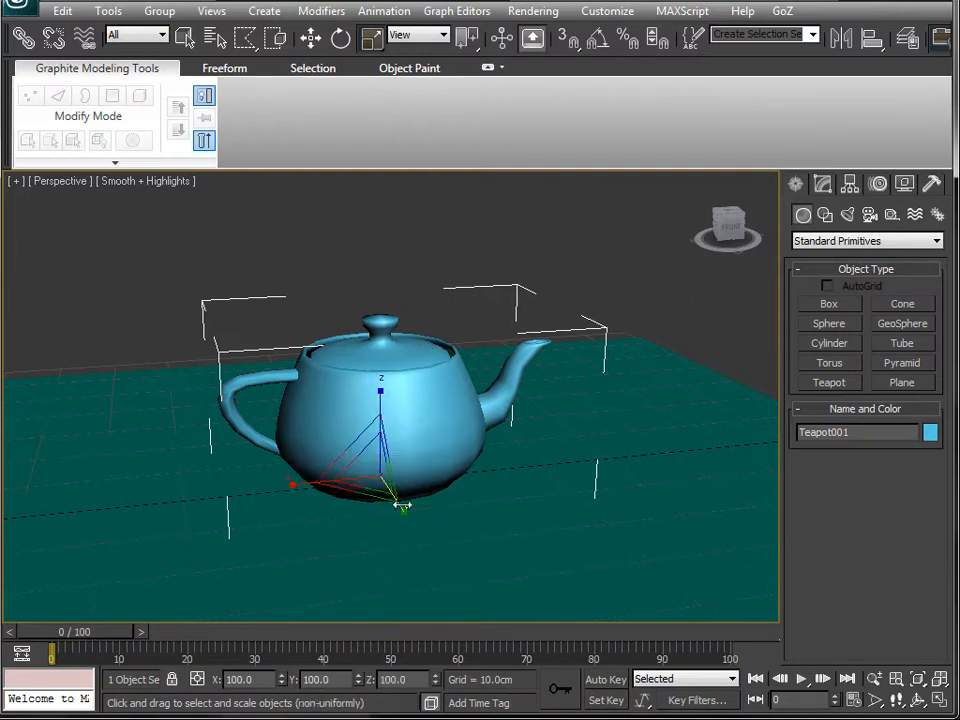
- Try to scale the teapot non-uniformly along single axes
{"action": "left_click_drag", "start_coordinate": [403, 505], "coordinate": [480, 671]}
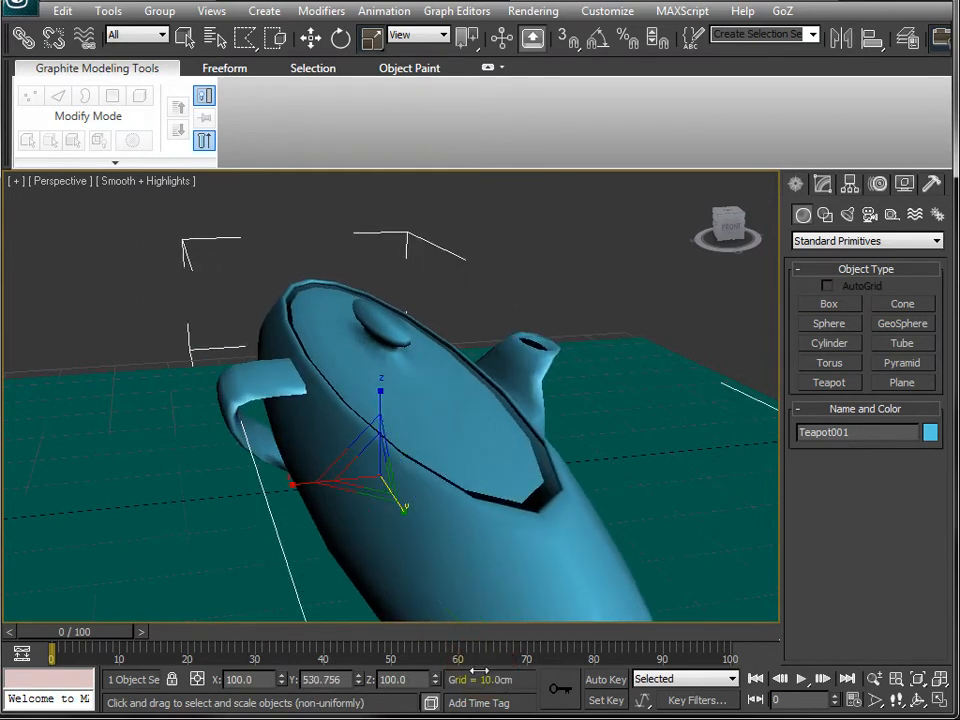
{"action": "key", "text": "ctrl+z"}
{"action": "left_click_drag", "start_coordinate": [293, 483], "coordinate": [141, 519]}
{"action": "key", "text": "ctrl+z"}
- Orbit around the teapot, trying and cancelling further scale drags on it
{"action": "left_click_drag", "start_coordinate": [379, 390], "coordinate": [347, 396]}
{"action": "right_click", "coordinate": [347, 396]}
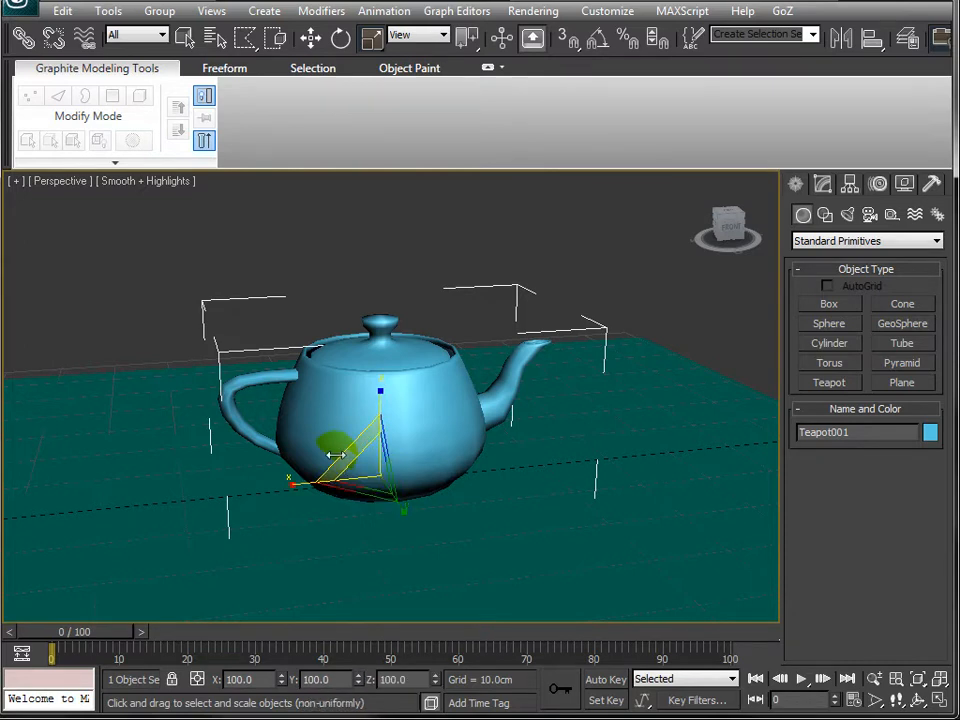
{"action": "middle_click_drag", "start_coordinate": [325, 474], "coordinate": [423, 472], "text": "alt"}
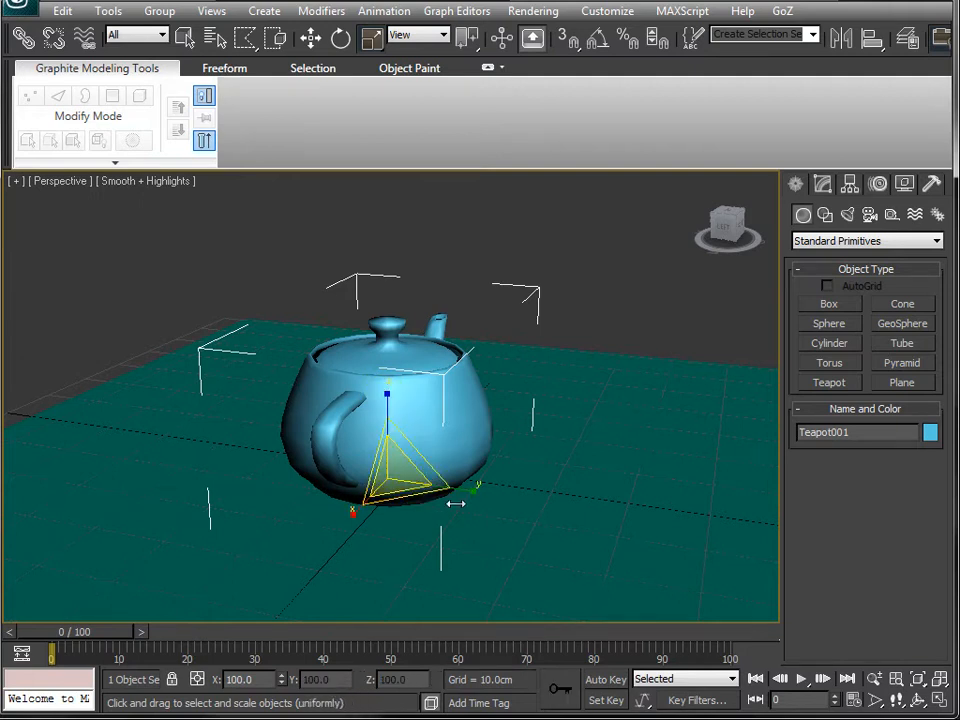
{"action": "middle_click_drag", "start_coordinate": [446, 542], "coordinate": [406, 457], "text": "alt"}
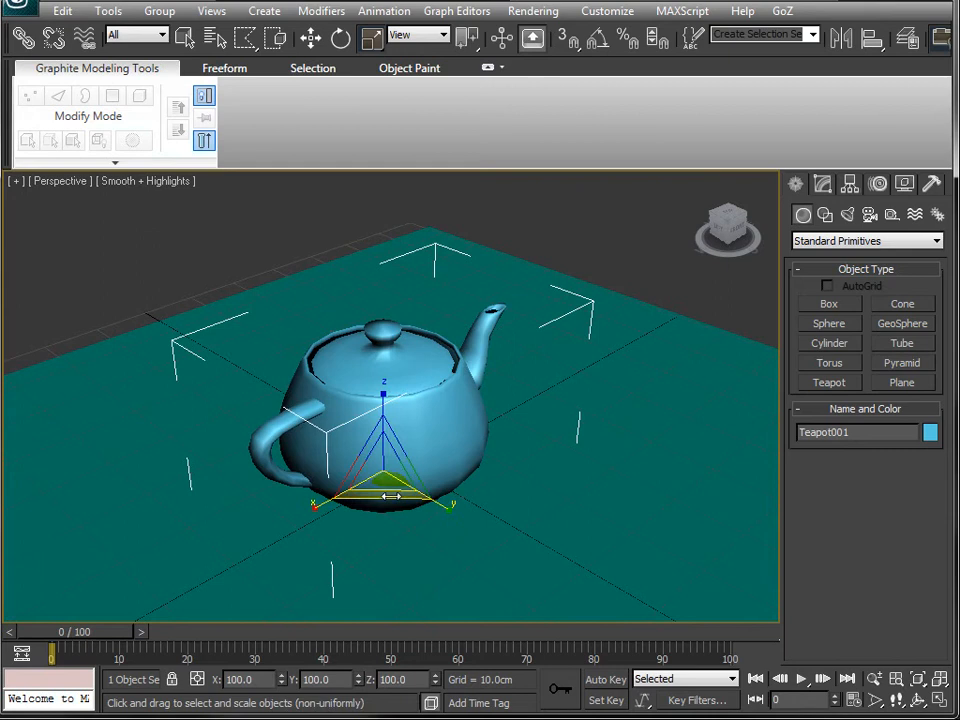
{"action": "left_click_drag", "start_coordinate": [390, 496], "coordinate": [388, 568]}
{"action": "right_click", "coordinate": [388, 568]}
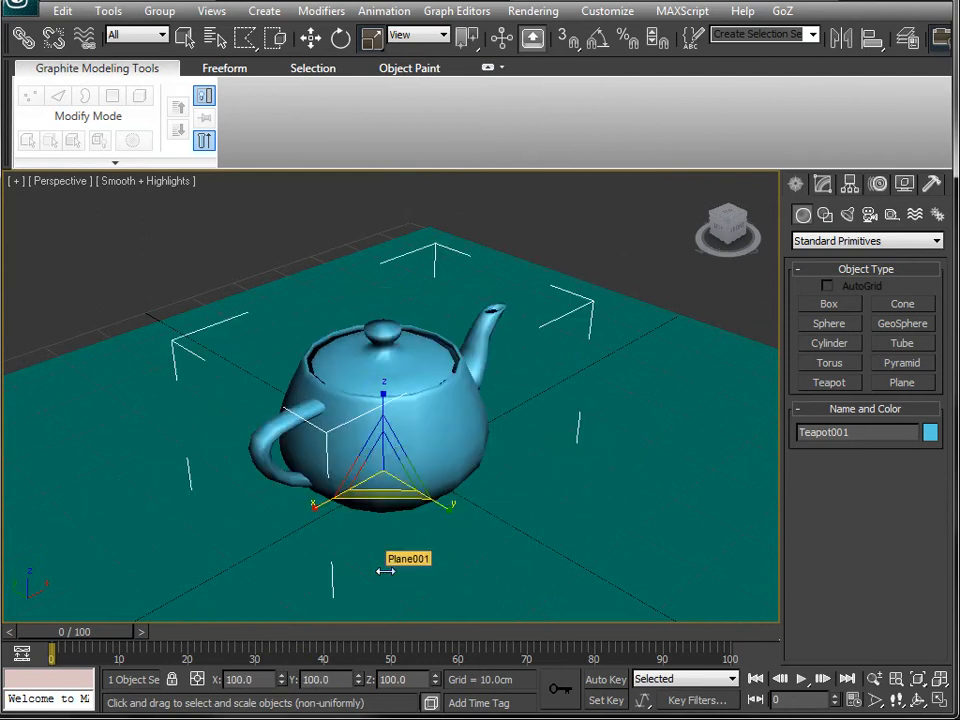
{"action": "middle_click_drag", "start_coordinate": [421, 501], "coordinate": [362, 453], "text": "alt"}
{"action": "left_click_drag", "start_coordinate": [361, 455], "coordinate": [302, 351]}
{"action": "right_click", "coordinate": [302, 351]}
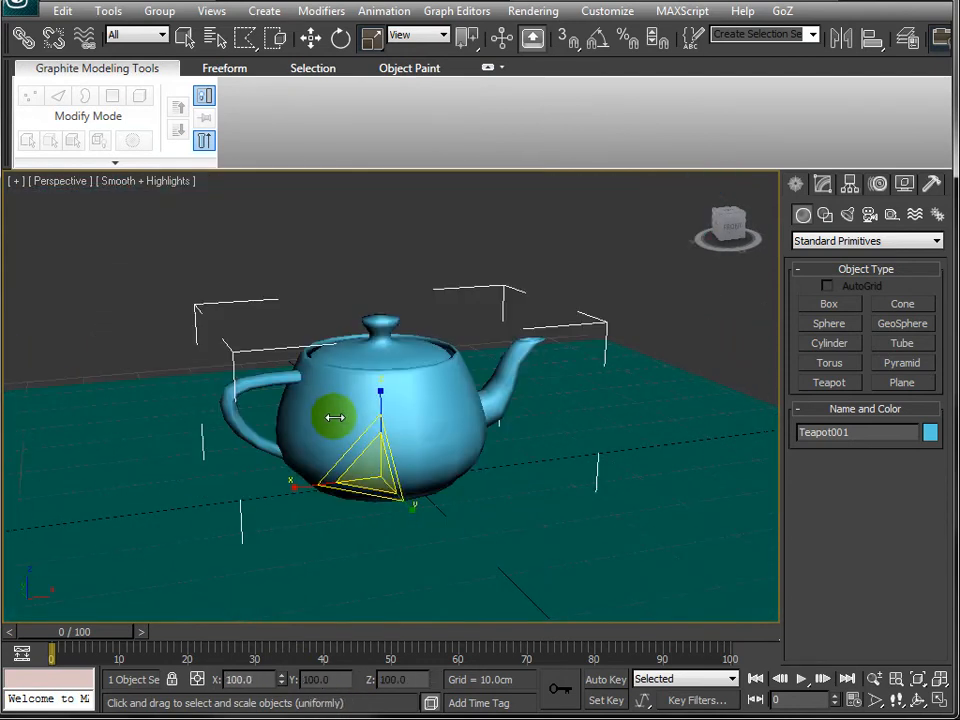
{"action": "middle_click_drag", "start_coordinate": [332, 413], "coordinate": [432, 451], "text": "alt"}
{"action": "left_click_drag", "start_coordinate": [422, 461], "coordinate": [512, 360]}
{"action": "key", "text": "ctrl+z"}
{"action": "middle_click_drag", "start_coordinate": [471, 420], "coordinate": [372, 558], "text": "alt"}
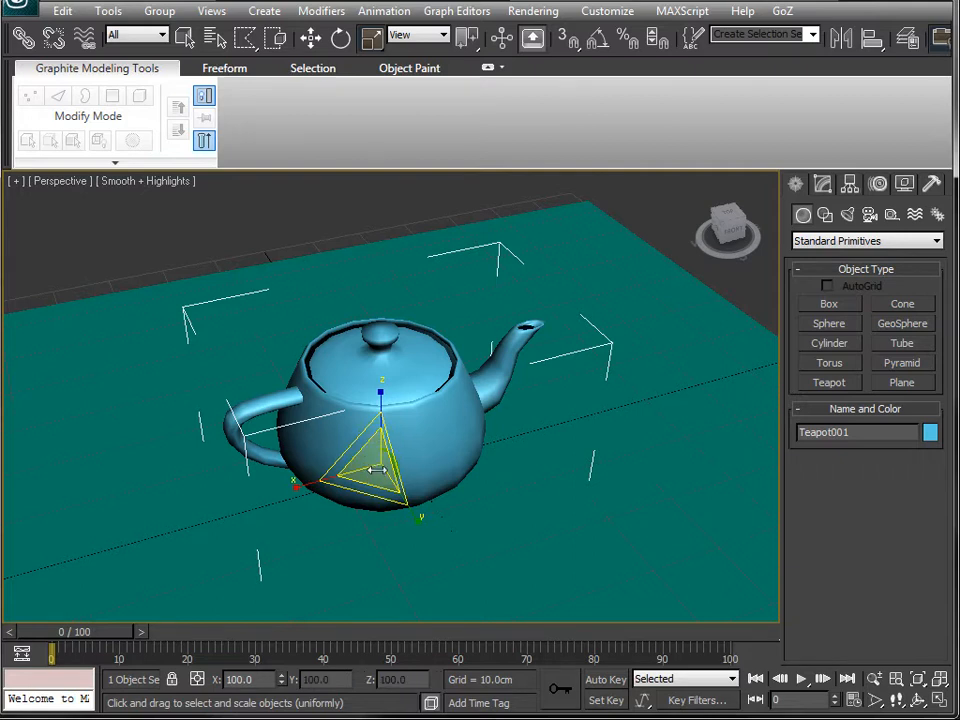
- Scale the teapot uniformly down to about 5% of its size
{"action": "mouse_move", "coordinate": [375, 469]}
{"action": "left_mouse_down"}
{"action": "mouse_move", "coordinate": [270, 698]}
{"action": "mouse_move", "coordinate": [354, 336]}
{"action": "mouse_move", "coordinate": [364, 394]}
{"action": "mouse_move", "coordinate": [377, 229]}
{"action": "mouse_move", "coordinate": [396, 626]}
{"action": "mouse_move", "coordinate": [402, 187]}
{"action": "mouse_move", "coordinate": [399, 302]}
{"action": "left_mouse_up"}
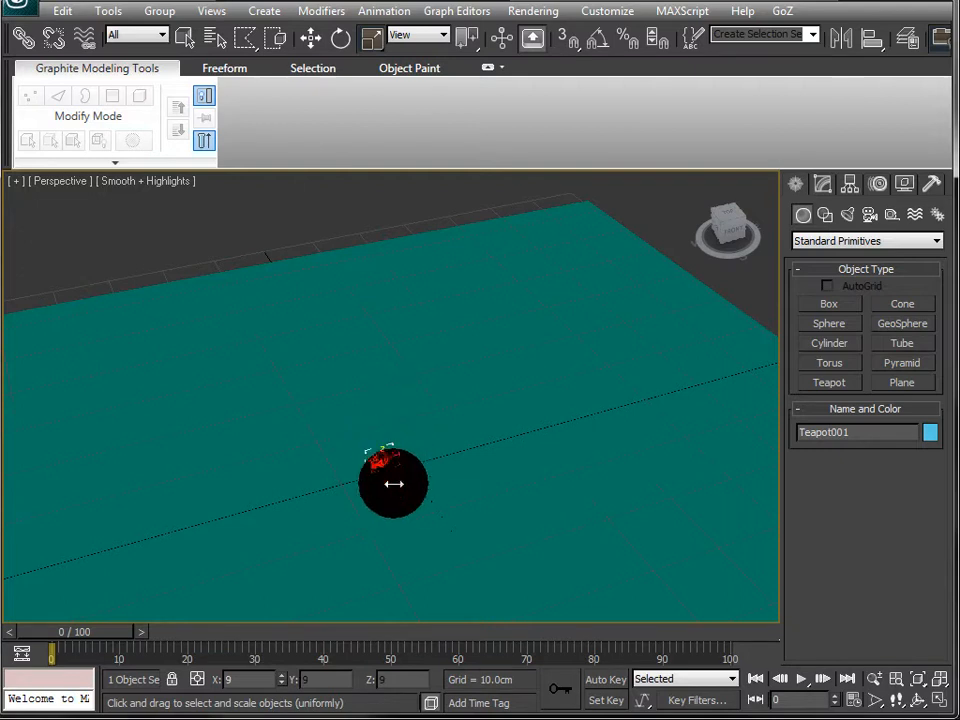
{"action": "mouse_move", "coordinate": [394, 479]}
{"action": "left_mouse_down"}
{"action": "mouse_move", "coordinate": [396, 718]}
{"action": "mouse_move", "coordinate": [385, 236]}
{"action": "mouse_move", "coordinate": [387, 330]}
{"action": "left_mouse_up"}
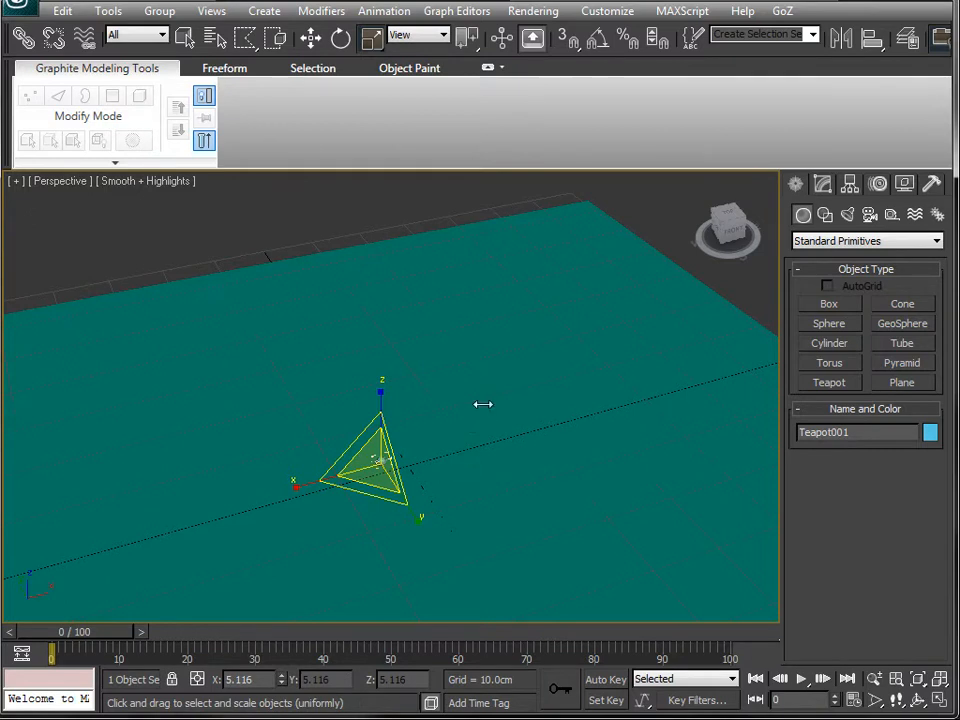
{"action": "scroll", "coordinate": [452, 318], "scroll_direction": "down", "scroll_amount": 8}
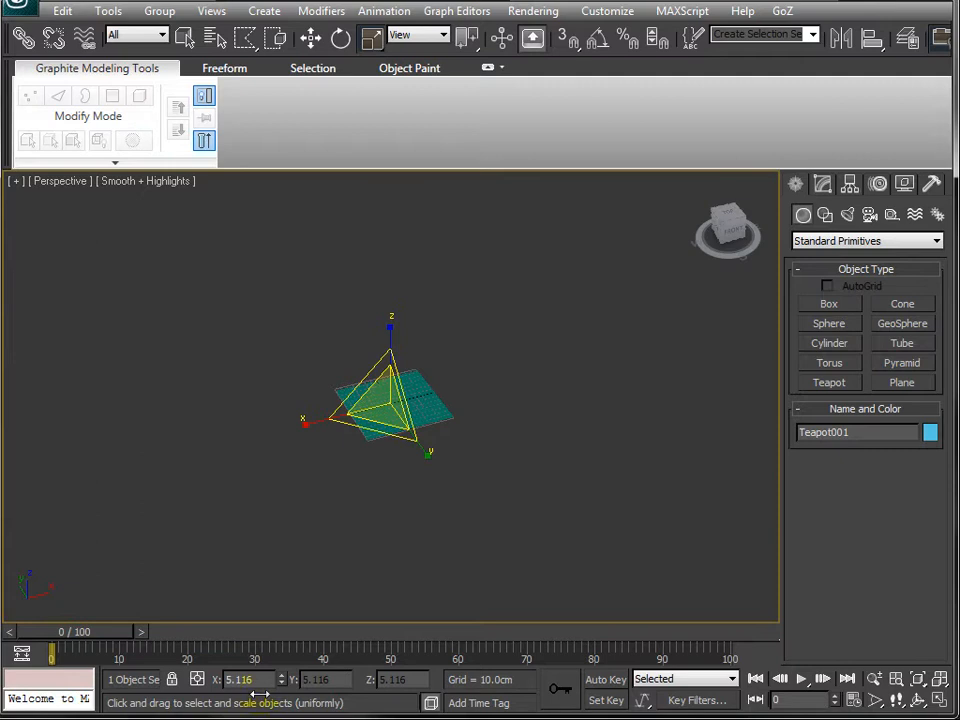
{"action": "scroll", "coordinate": [350, 490], "scroll_direction": "up", "scroll_amount": 8}
{"action": "scroll", "coordinate": [350, 490], "scroll_direction": "down", "scroll_amount": 2}
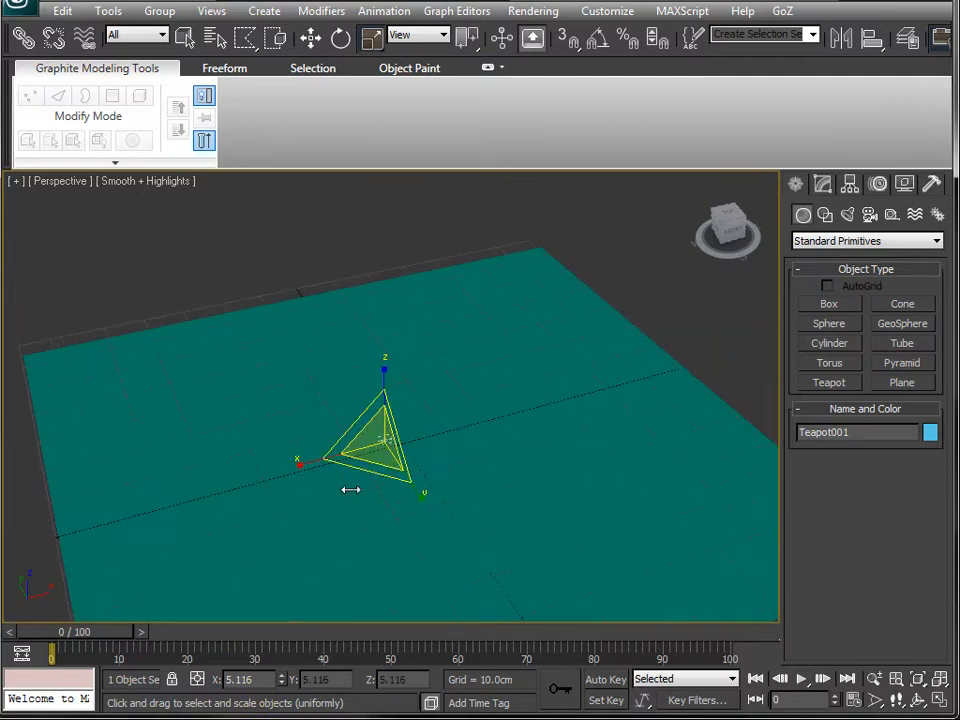
- Scale the teapot uniformly back up to about 69% of its size
{"action": "scroll", "coordinate": [350, 490], "scroll_direction": "up", "scroll_amount": 3}
{"action": "scroll", "coordinate": [350, 490], "scroll_direction": "down", "scroll_amount": 1}
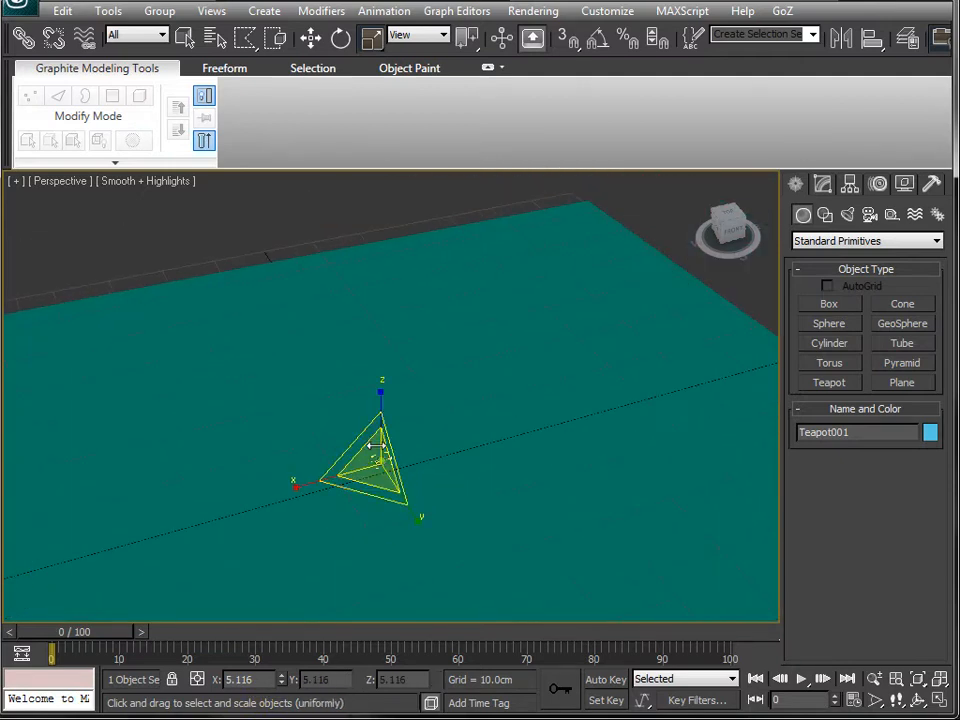
{"action": "left_click_drag", "start_coordinate": [375, 445], "coordinate": [374, 207]}
{"action": "middle_click_drag", "start_coordinate": [320, 340], "coordinate": [405, 572], "text": "alt"}
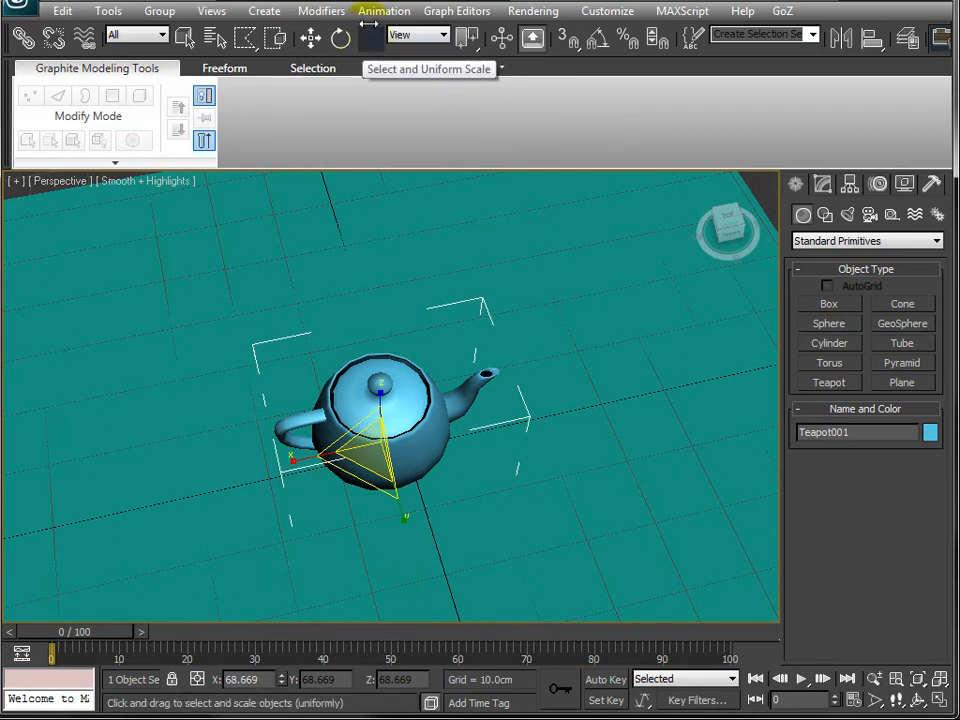
- Try scaling the teapot non-uniformly along single axes, undoing each attempt
{"action": "key", "text": "r"}
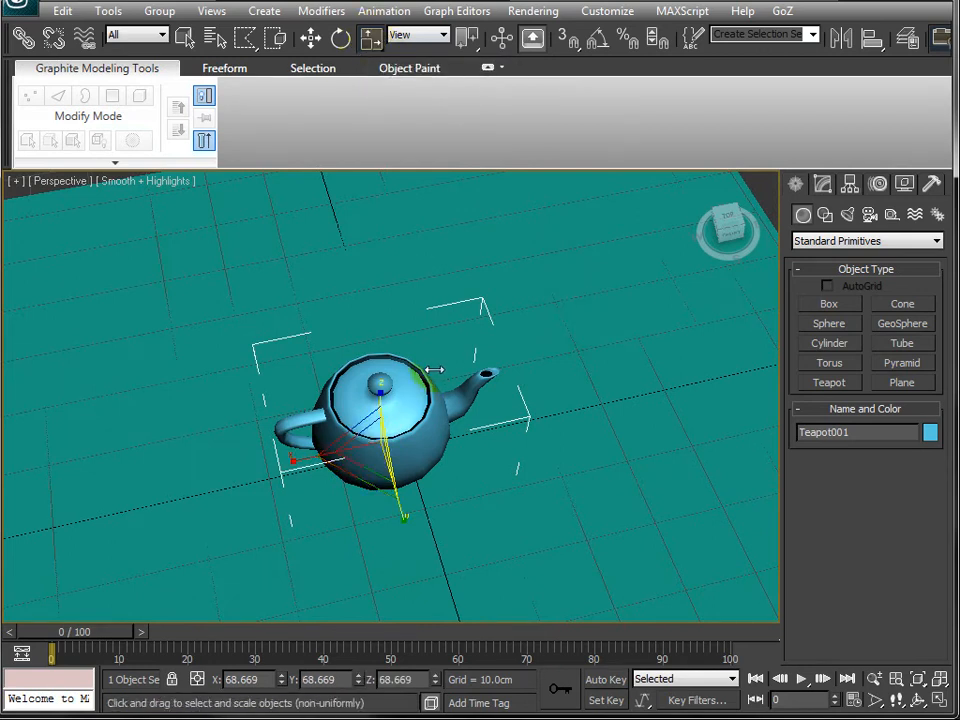
{"action": "key", "text": "r"}
{"action": "key", "text": "r"}
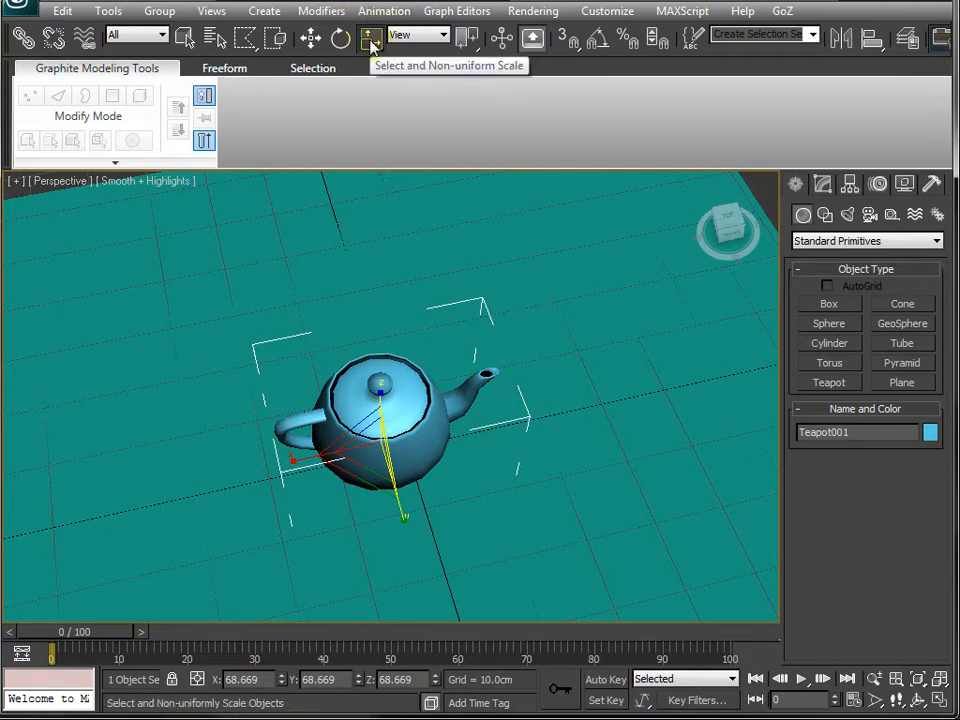
{"action": "left_click_drag", "start_coordinate": [297, 458], "coordinate": [257, 465]}
{"action": "key", "text": "ctrl+z"}
{"action": "left_click_drag", "start_coordinate": [361, 476], "coordinate": [339, 540]}
{"action": "key", "text": "ctrl+z"}
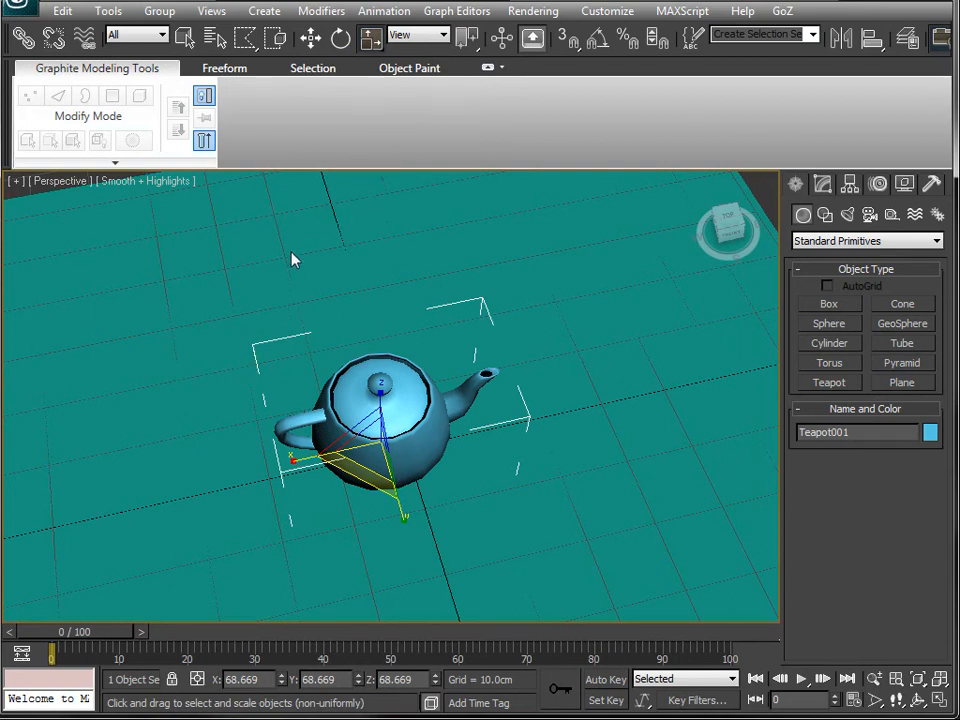
- Try squashing the teapot, cancel the drag and return to uniform scaling
{"action": "key", "text": "r"}
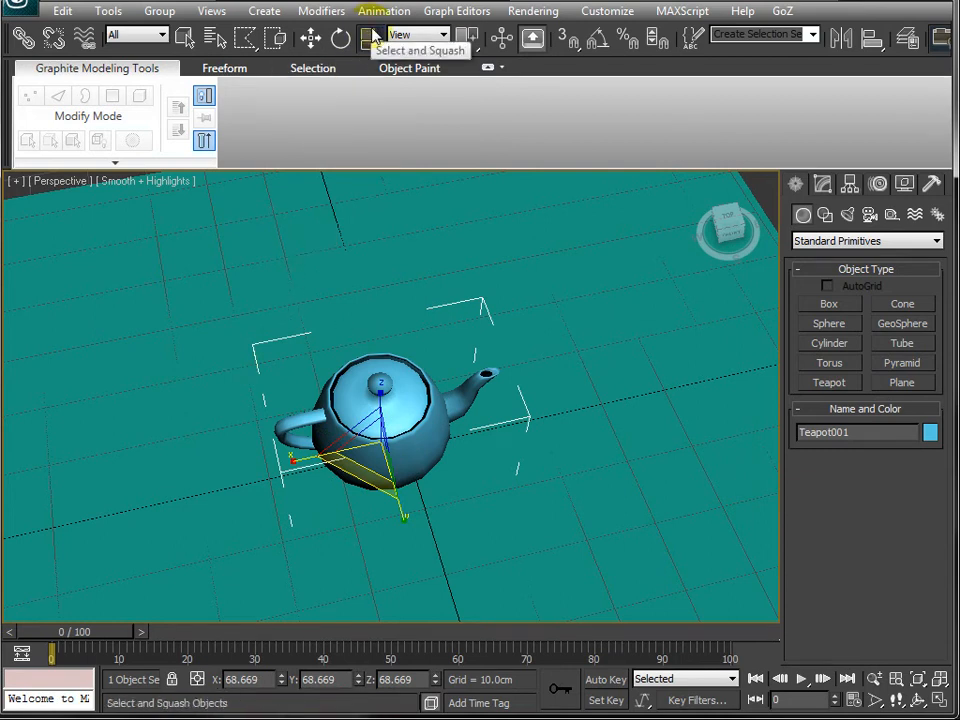
{"action": "middle_click_drag", "start_coordinate": [379, 456], "coordinate": [400, 418], "text": "alt"}
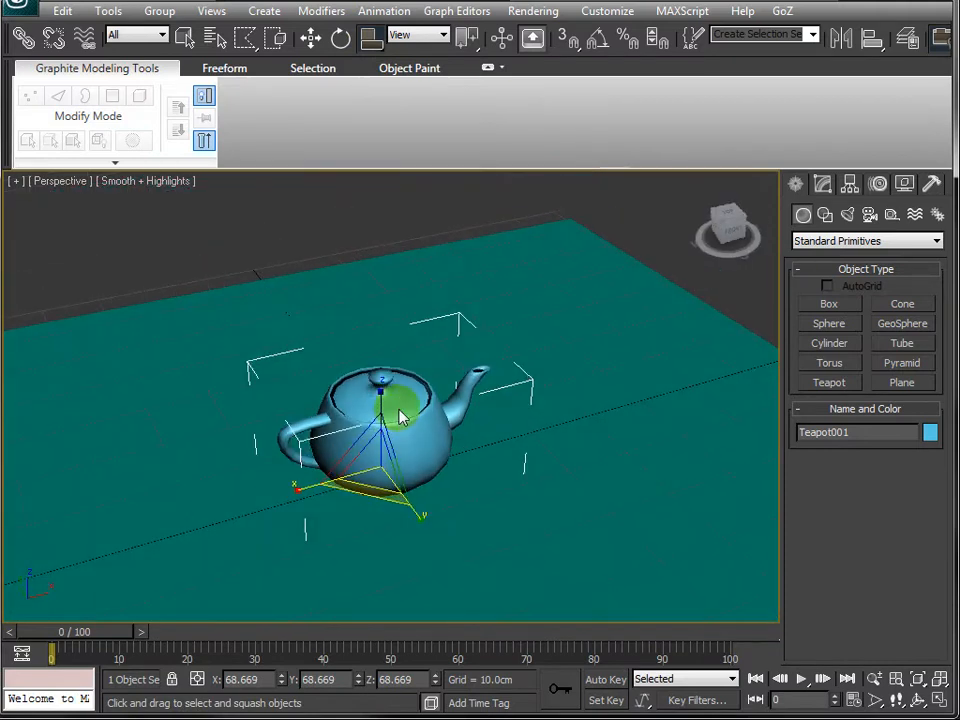
{"action": "left_click_drag", "start_coordinate": [386, 390], "coordinate": [387, 444]}
{"action": "right_click", "coordinate": [387, 444]}
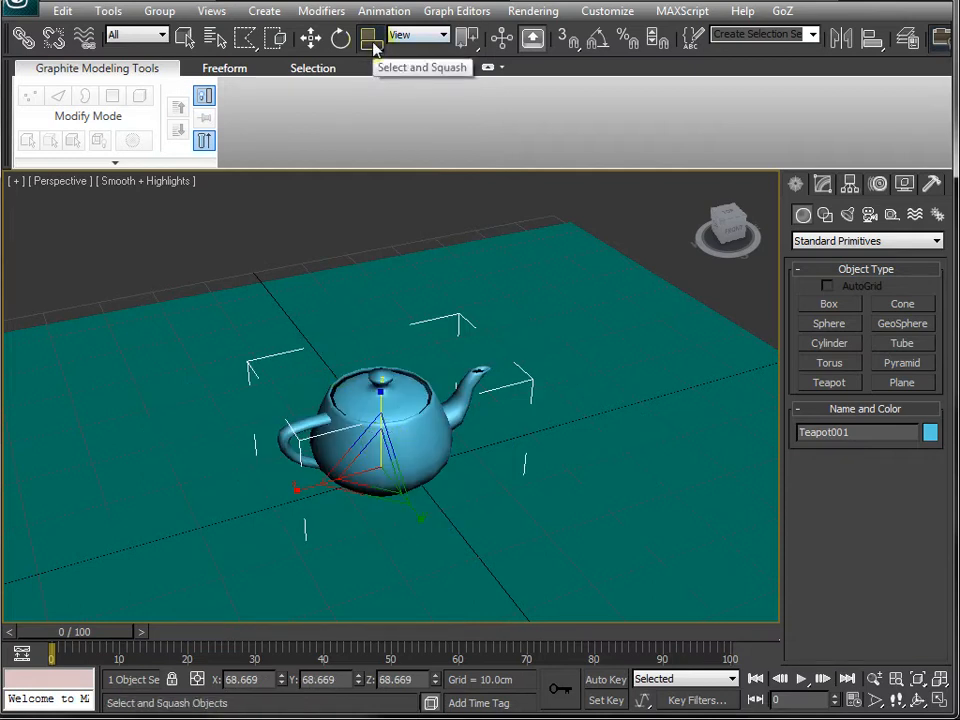
{"action": "key", "text": "r"}
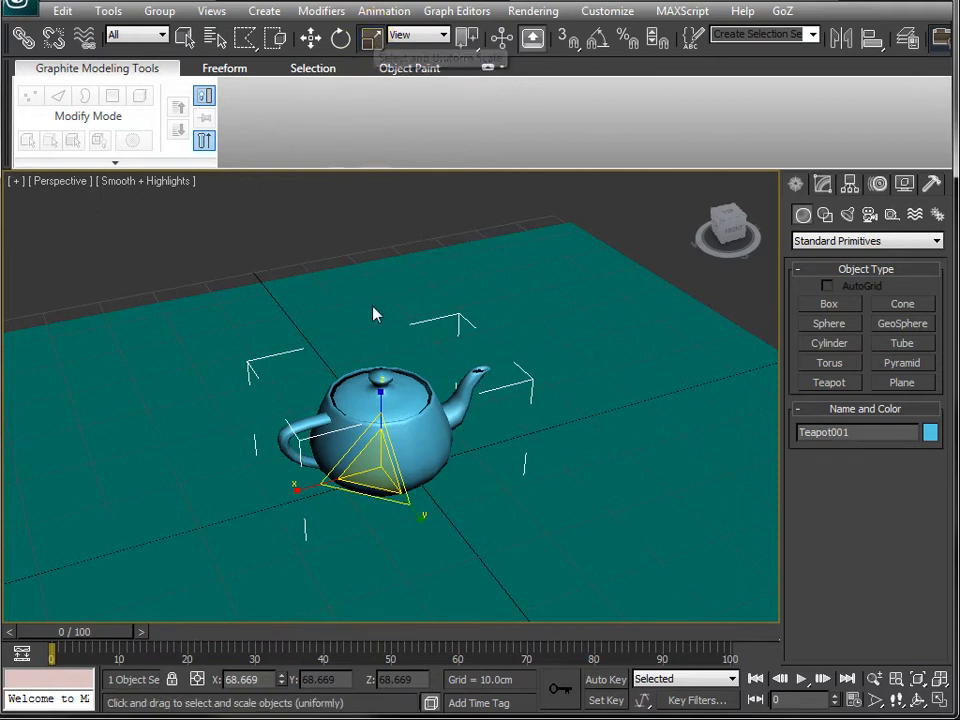
{"action": "middle_click_drag", "start_coordinate": [386, 382], "coordinate": [349, 384], "text": "alt"}
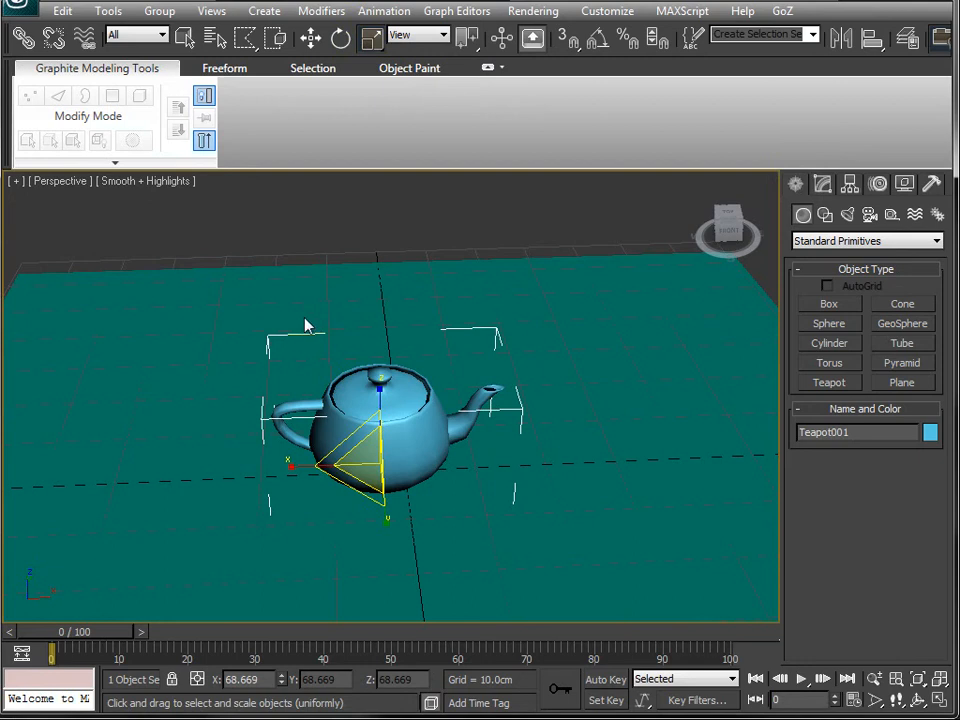
- Move the teapot around the plane along its X and Y axes with the Move tool
{"action": "key", "text": "w"}
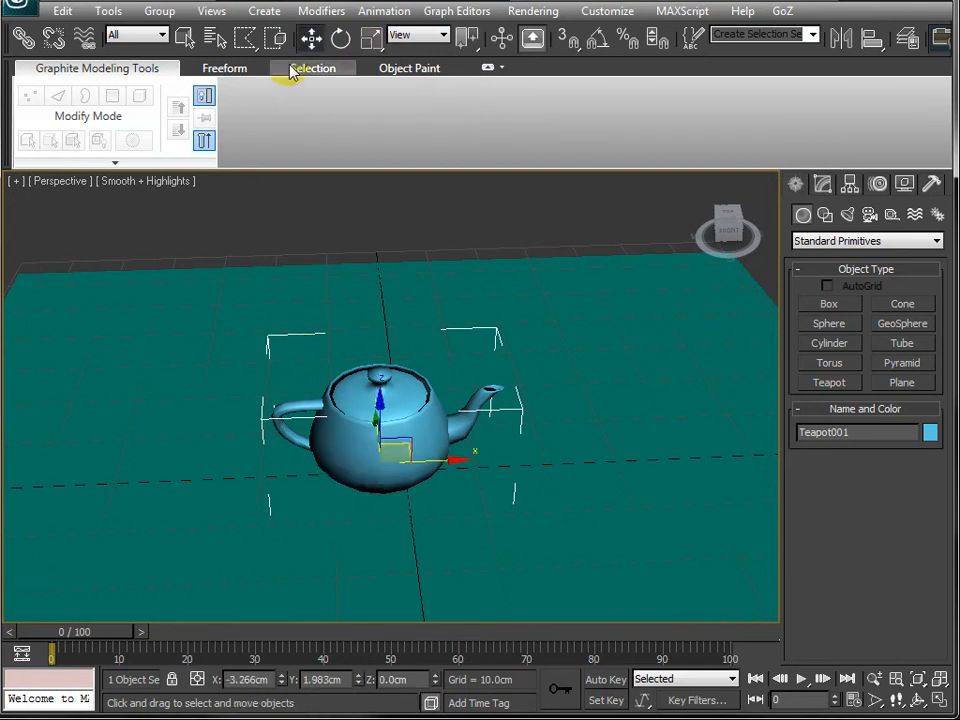
{"action": "left_click", "coordinate": [366, 446]}
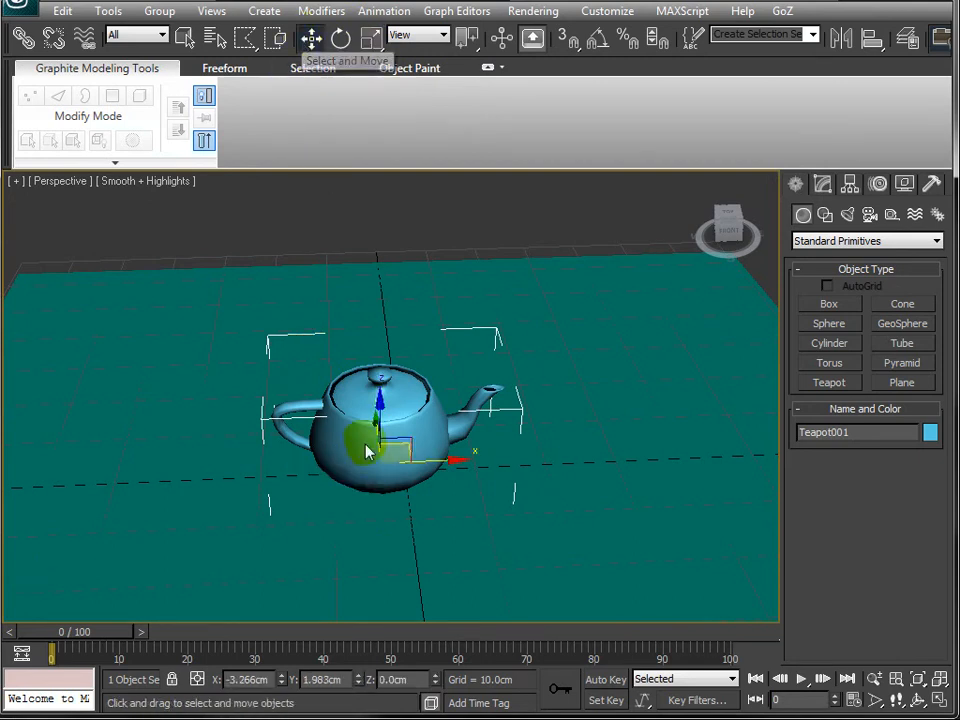
{"action": "middle_click_drag", "start_coordinate": [311, 521], "coordinate": [357, 587], "text": "alt"}
{"action": "middle_click_drag", "start_coordinate": [178, 476], "coordinate": [98, 503], "text": "alt"}
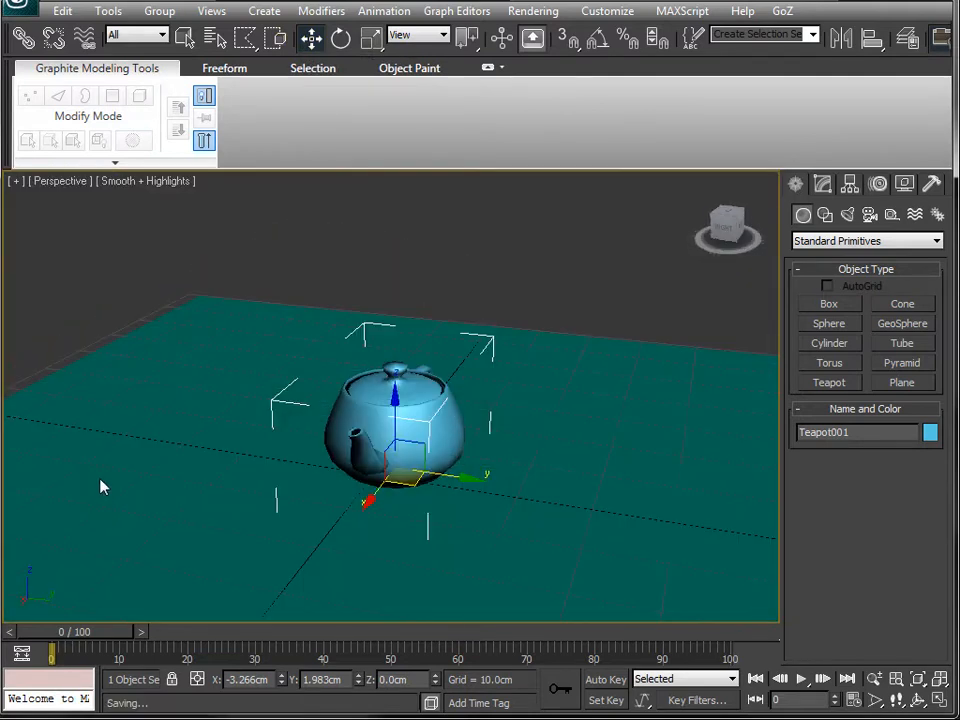
{"action": "scroll", "coordinate": [99, 487], "scroll_direction": "down", "scroll_amount": 3}
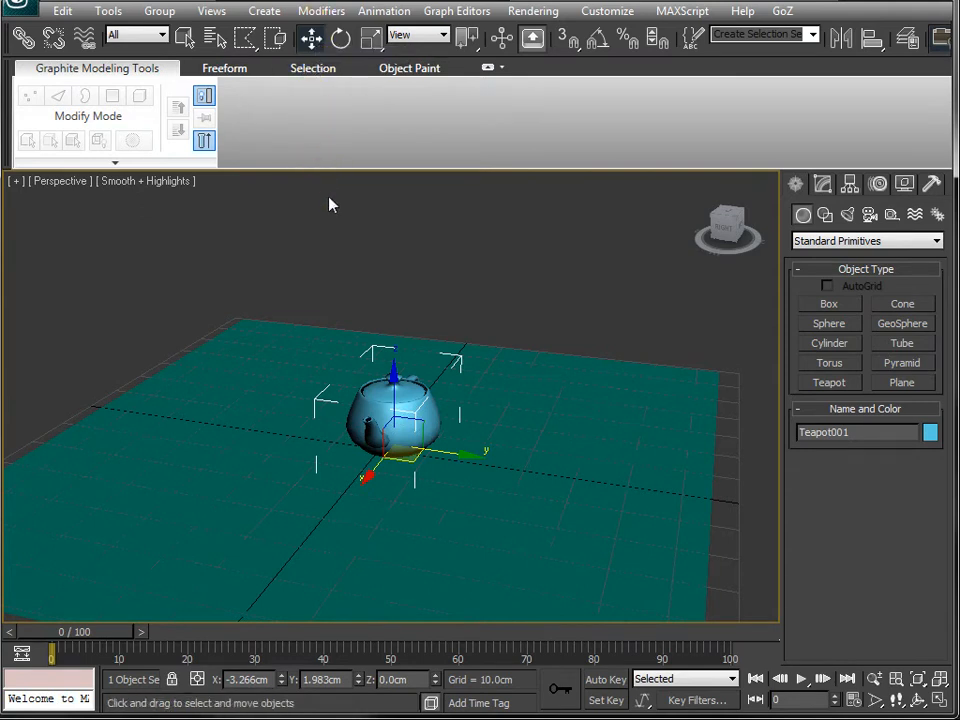
{"action": "middle_click_drag", "start_coordinate": [379, 512], "coordinate": [367, 436], "text": "alt"}
{"action": "left_click_drag", "start_coordinate": [437, 505], "coordinate": [360, 405]}
{"action": "middle_click_drag", "start_coordinate": [356, 508], "coordinate": [336, 498], "text": "alt"}
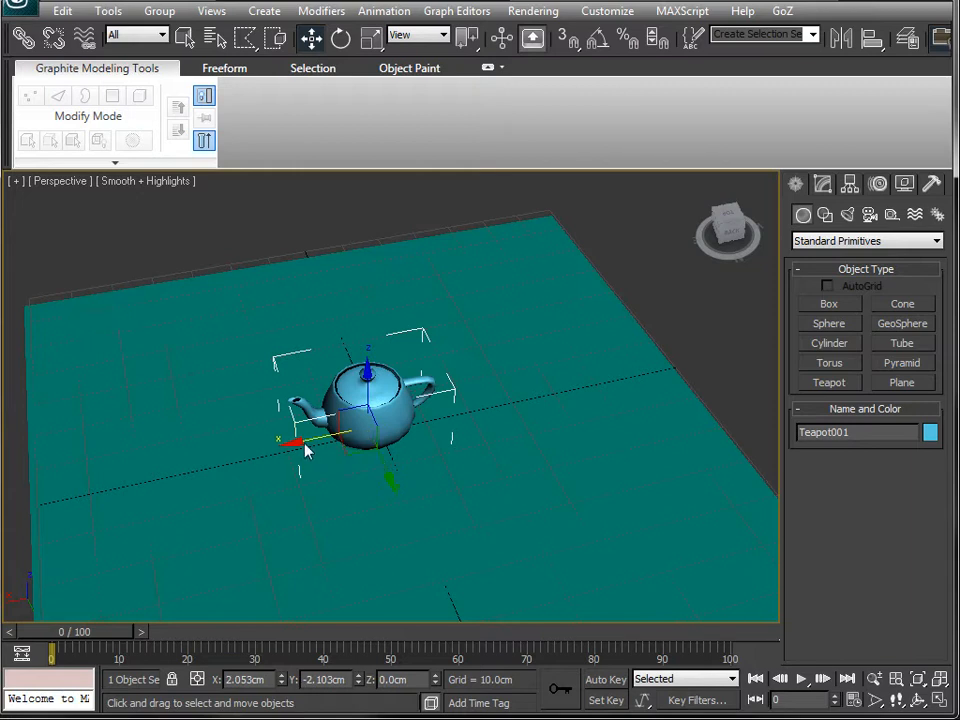
{"action": "left_click_drag", "start_coordinate": [298, 448], "coordinate": [75, 516]}
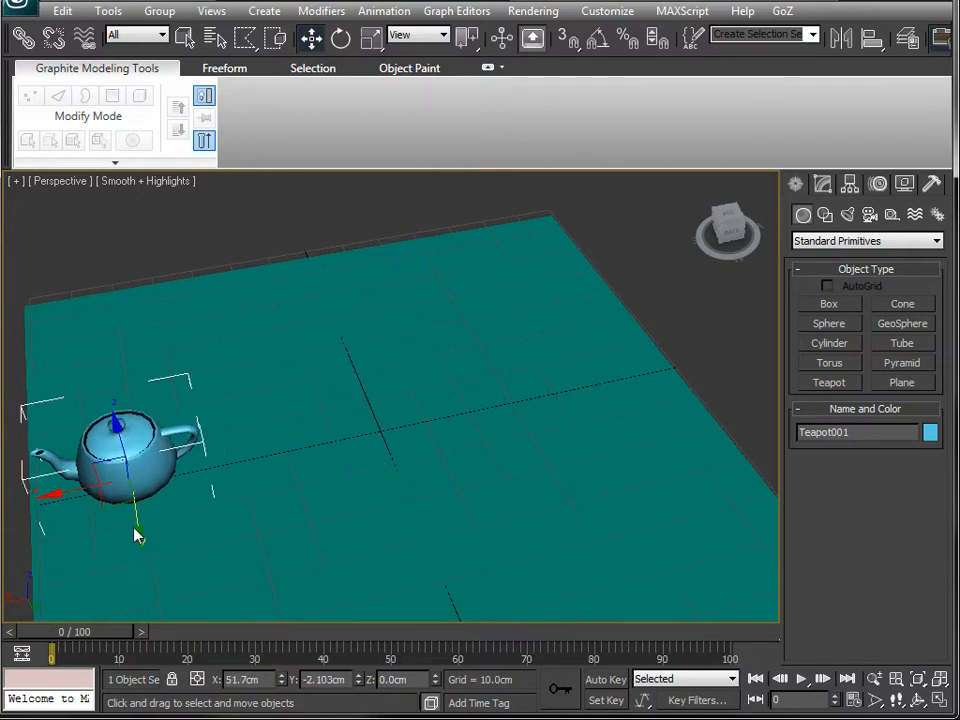
{"action": "left_click_drag", "start_coordinate": [135, 536], "coordinate": [81, 401]}
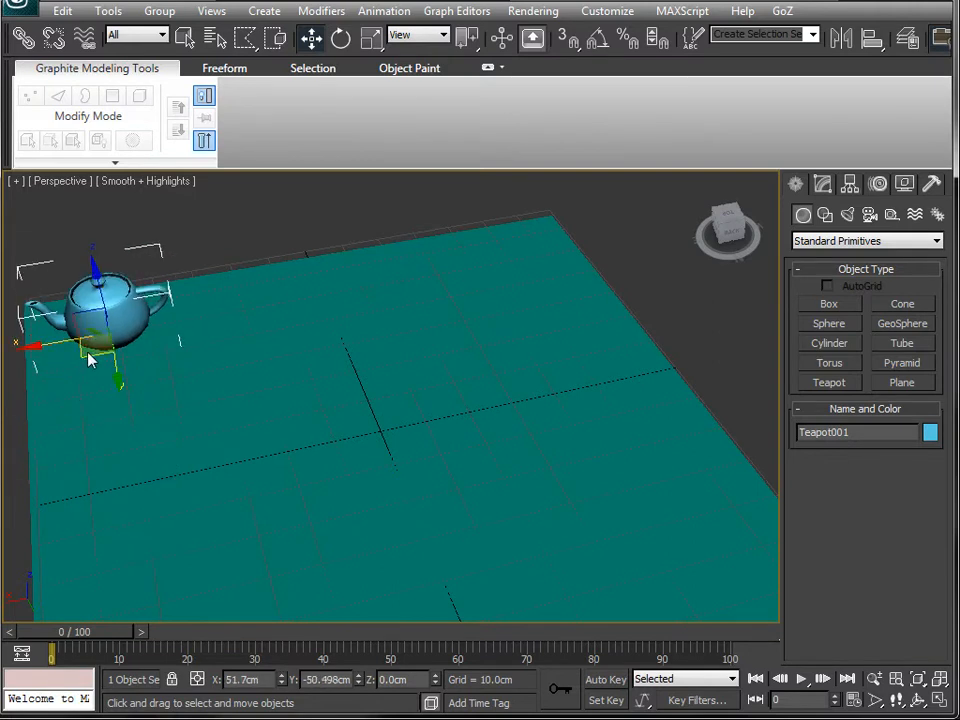
{"action": "left_click_drag", "start_coordinate": [88, 368], "coordinate": [362, 453]}
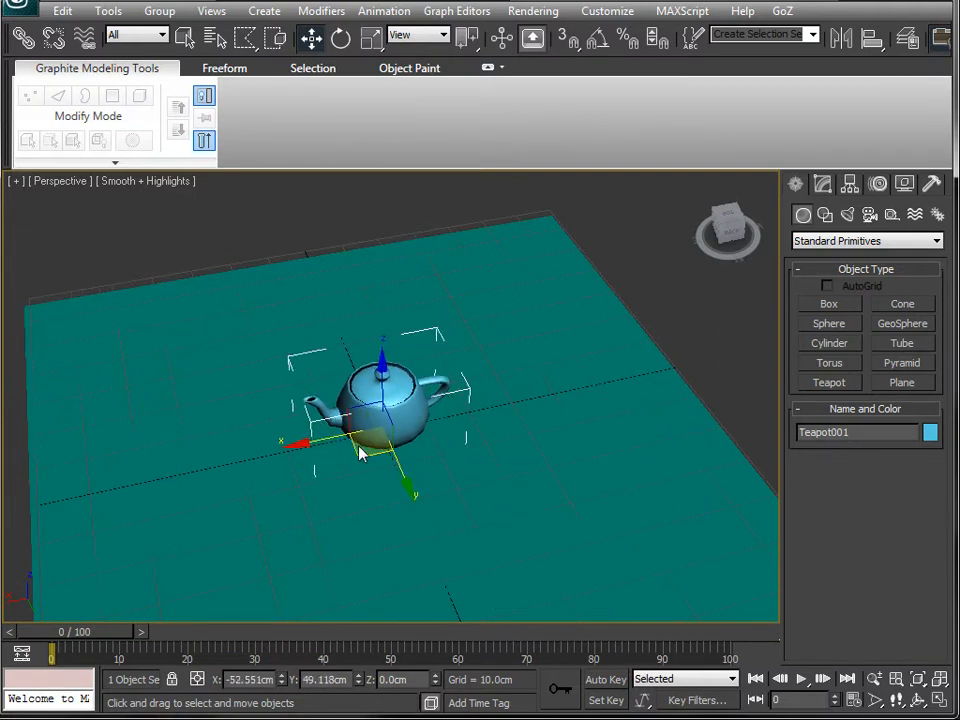
{"action": "middle_click_drag", "start_coordinate": [369, 487], "coordinate": [474, 525], "text": "alt"}
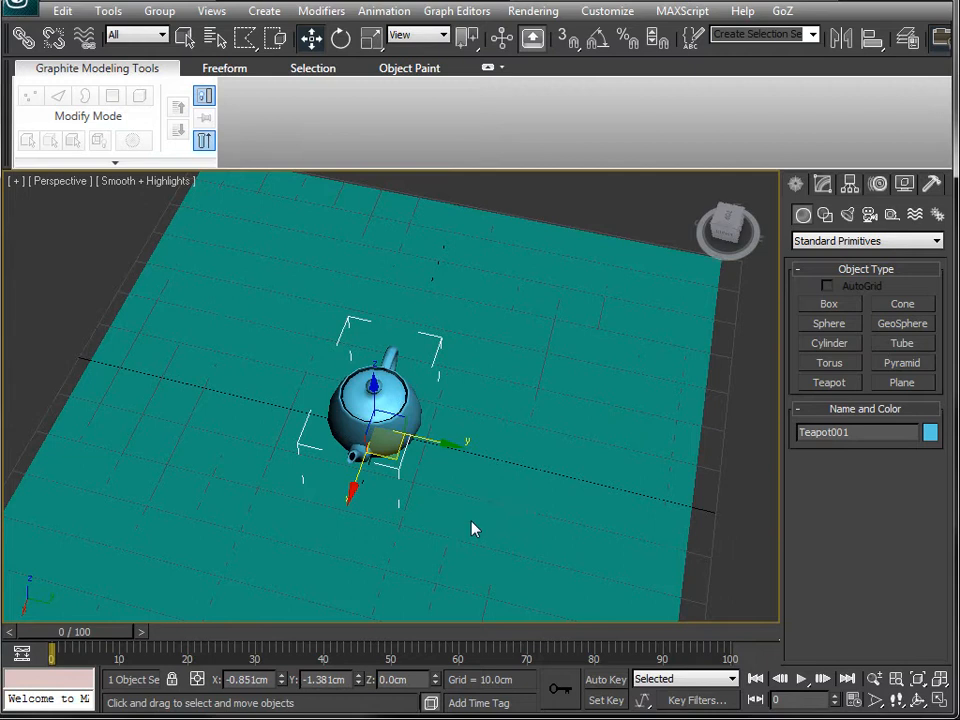
- Rotate the teapot freely about different axes with the Rotate tool
{"action": "key", "text": "e"}
{"action": "middle_click_drag", "start_coordinate": [471, 510], "coordinate": [430, 458], "text": "alt"}
{"action": "left_click_drag", "start_coordinate": [396, 487], "coordinate": [300, 546]}
{"action": "middle_click_drag", "start_coordinate": [315, 574], "coordinate": [433, 566], "text": "alt"}
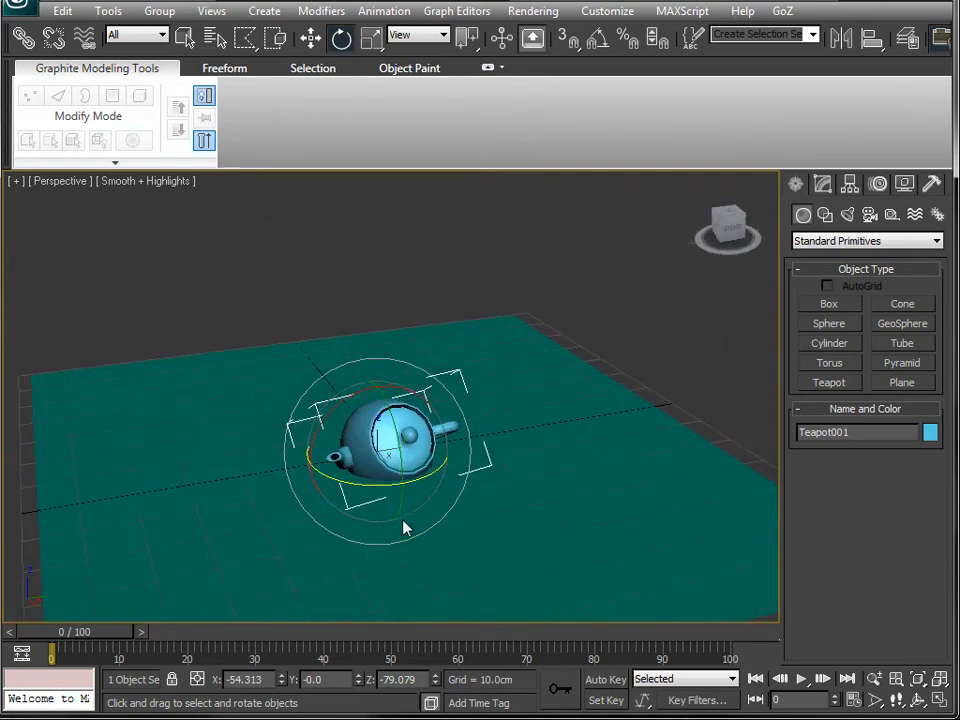
{"action": "middle_click_drag", "start_coordinate": [405, 528], "coordinate": [437, 505], "text": "alt"}
{"action": "left_click_drag", "start_coordinate": [428, 434], "coordinate": [358, 439]}
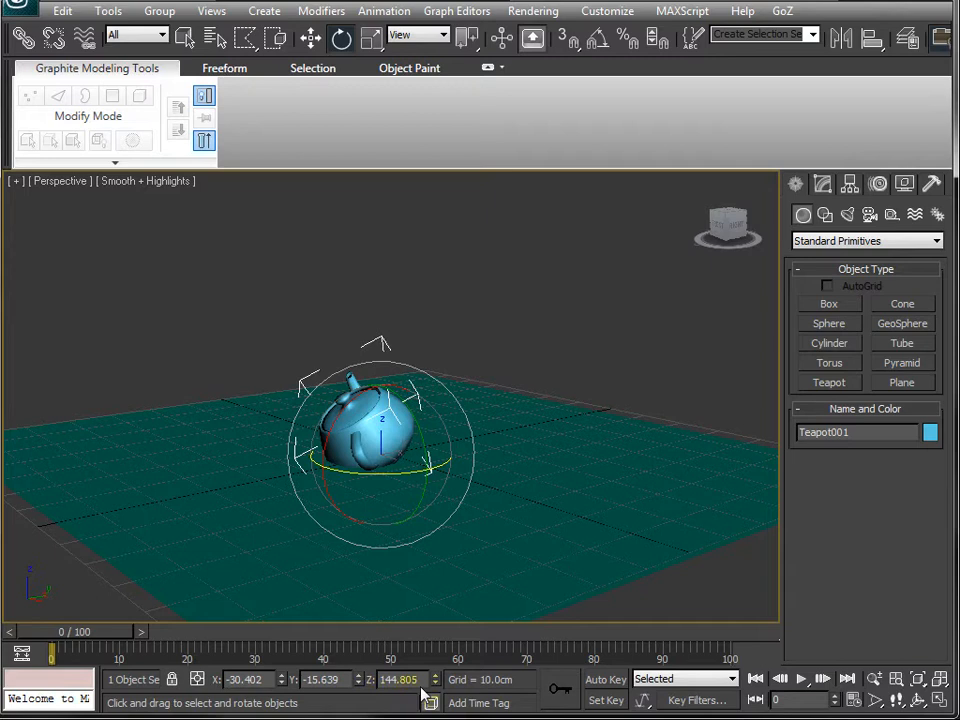
- Reset the teapot's rotation to 0 on X, Y and Z
{"action": "double_click", "coordinate": [262, 679]}
{"action": "type", "text": "0"}
{"action": "key", "text": "Tab"}
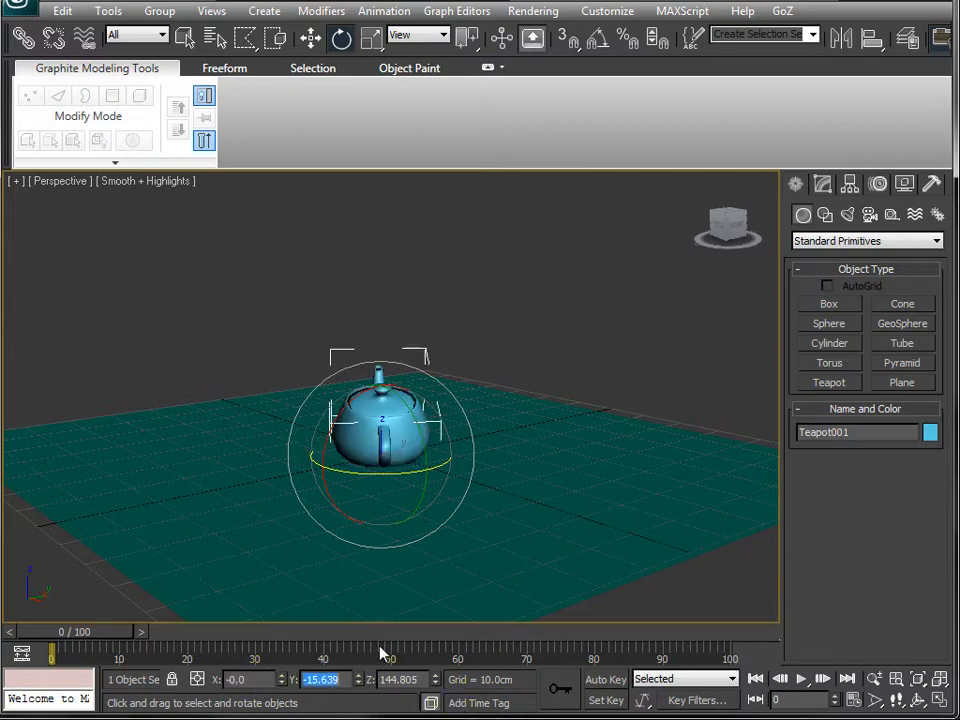
{"action": "type", "text": "0"}
{"action": "key", "text": "Tab"}
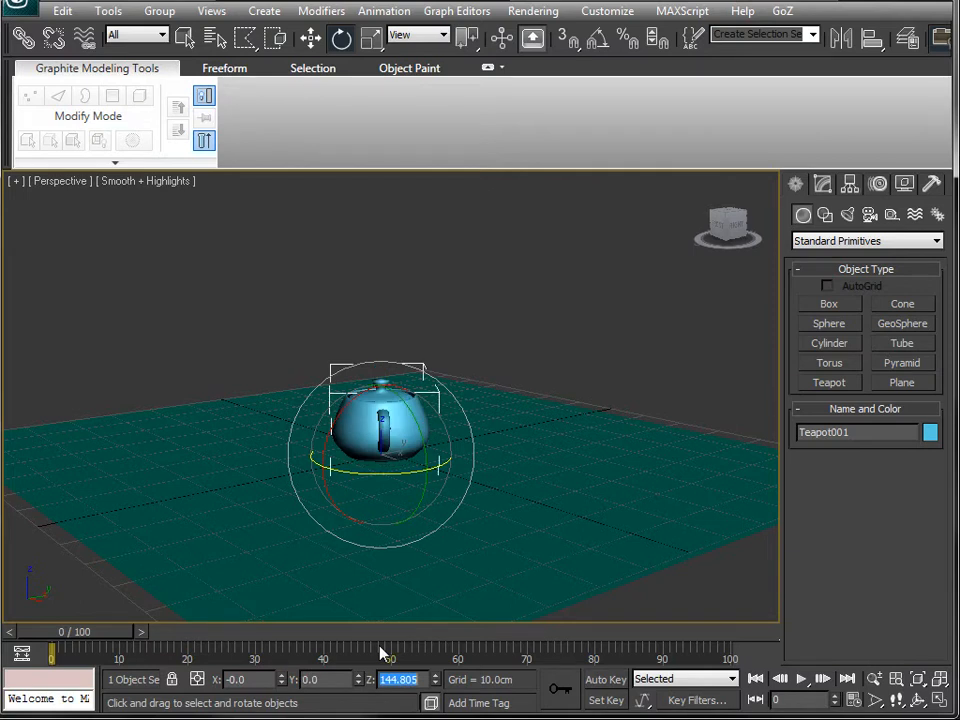
{"action": "type", "text": "0"}
{"action": "key", "text": "Tab"}
- Position the teapot at the origin by setting X and Y to 0
{"action": "middle_click_drag", "start_coordinate": [427, 489], "coordinate": [280, 505], "text": "alt"}
{"action": "scroll", "coordinate": [280, 505], "scroll_direction": "up", "scroll_amount": 3}
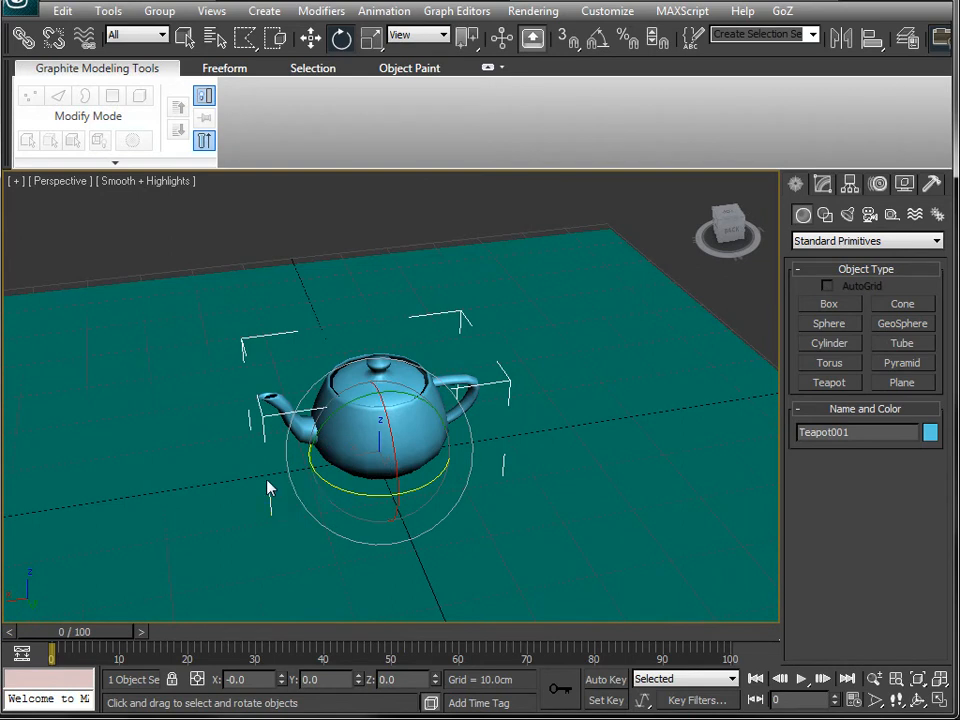
{"action": "key", "text": "w"}
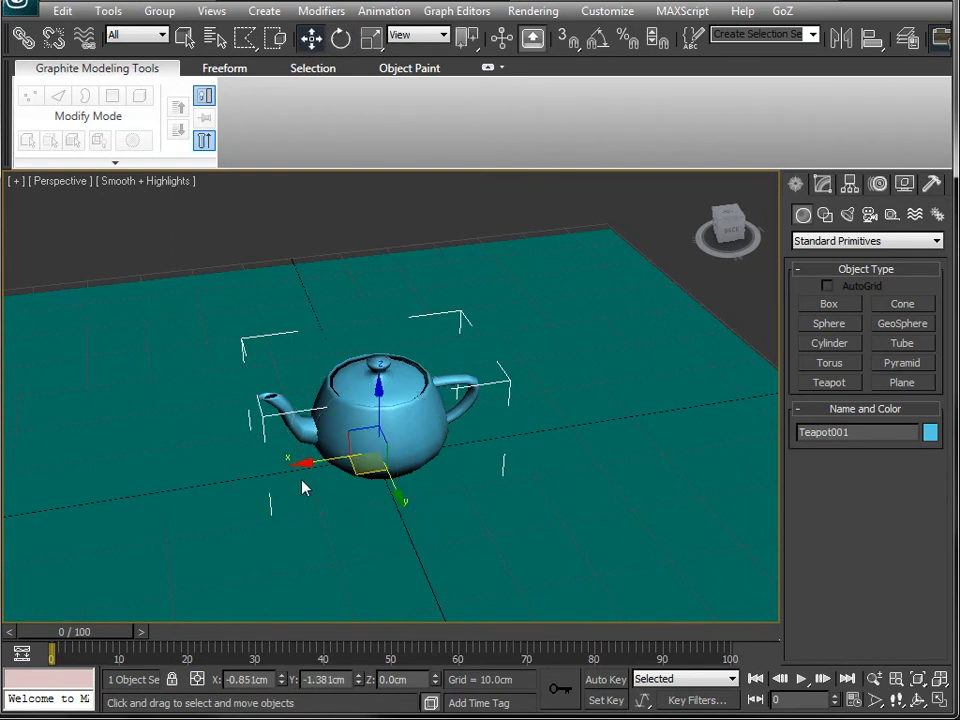
{"action": "left_click", "coordinate": [250, 679]}
{"action": "type", "text": "0"}
{"action": "key", "text": "Tab"}
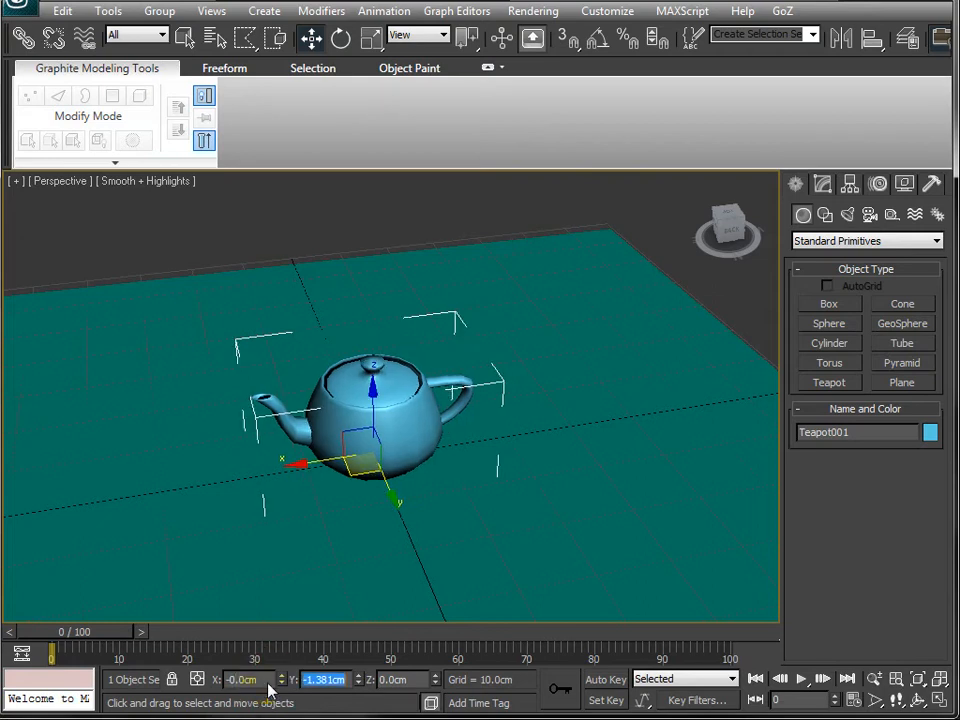
{"action": "type", "text": "0"}
{"action": "key", "text": "Tab"}
{"action": "key", "text": "Tab"}
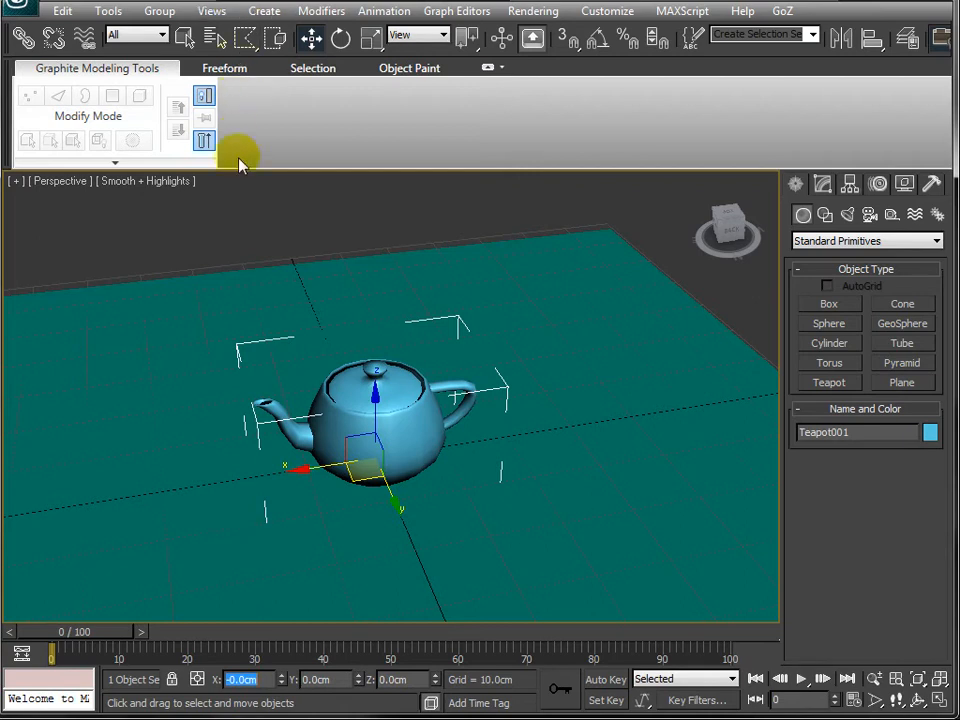
- Set the teapot's uniform scale to 70
{"action": "type", "text": "rr"}
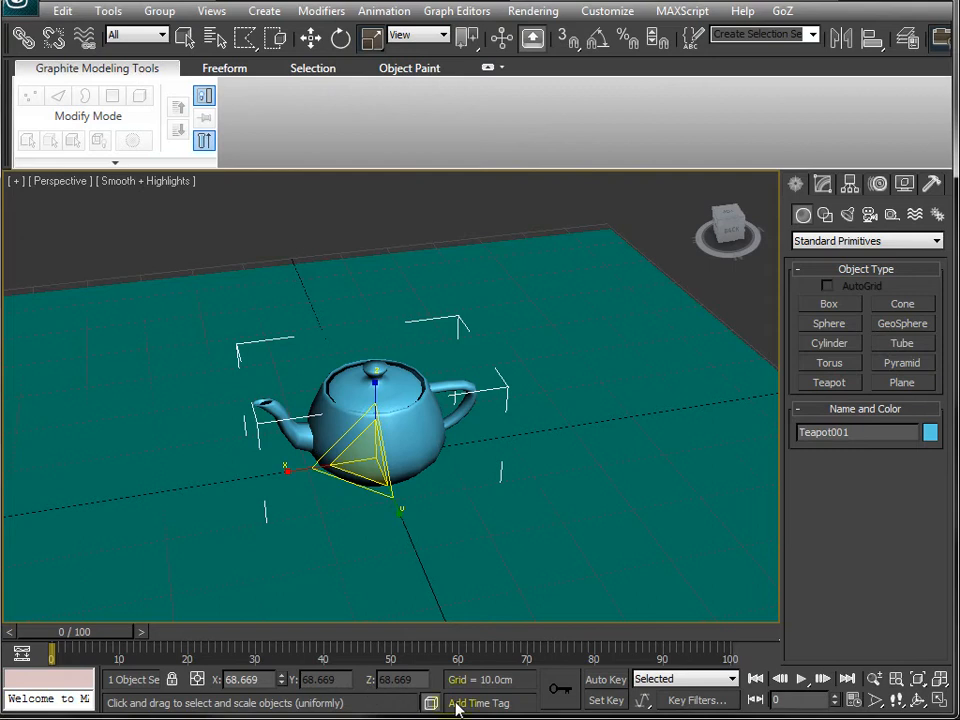
{"action": "double_click", "coordinate": [269, 681]}
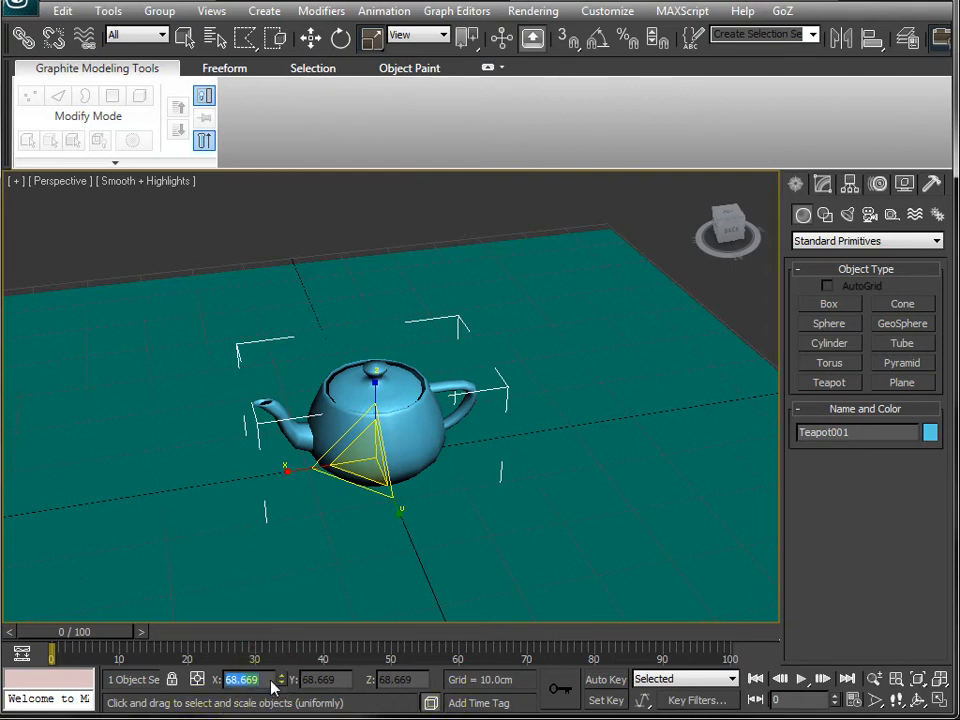
{"action": "type", "text": "70"}
{"action": "key", "text": "Return"}
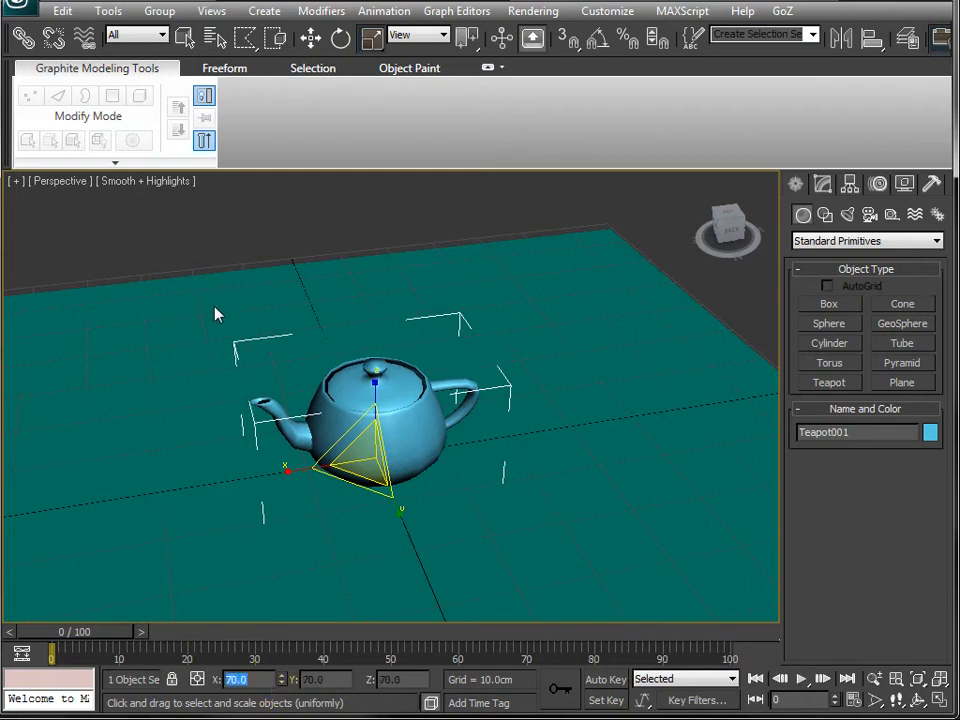
- Scale the teapot uniformly down to 41.5 using the scale value spinner
{"action": "middle_click_drag", "start_coordinate": [216, 322], "coordinate": [279, 237]}
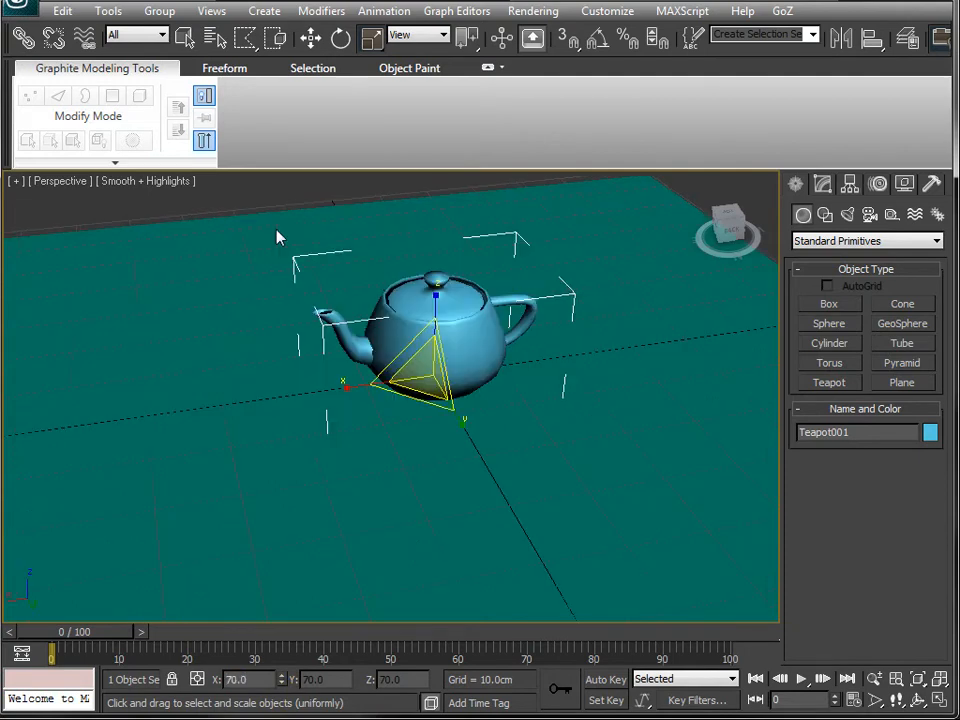
{"action": "key", "text": "r"}
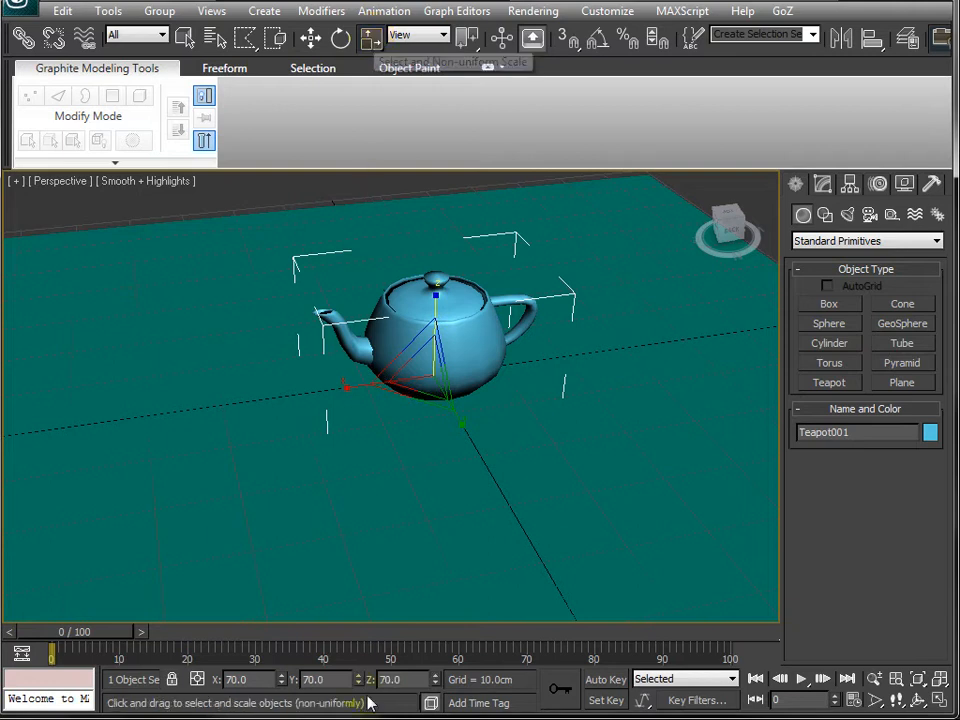
{"action": "left_click", "coordinate": [401, 680]}
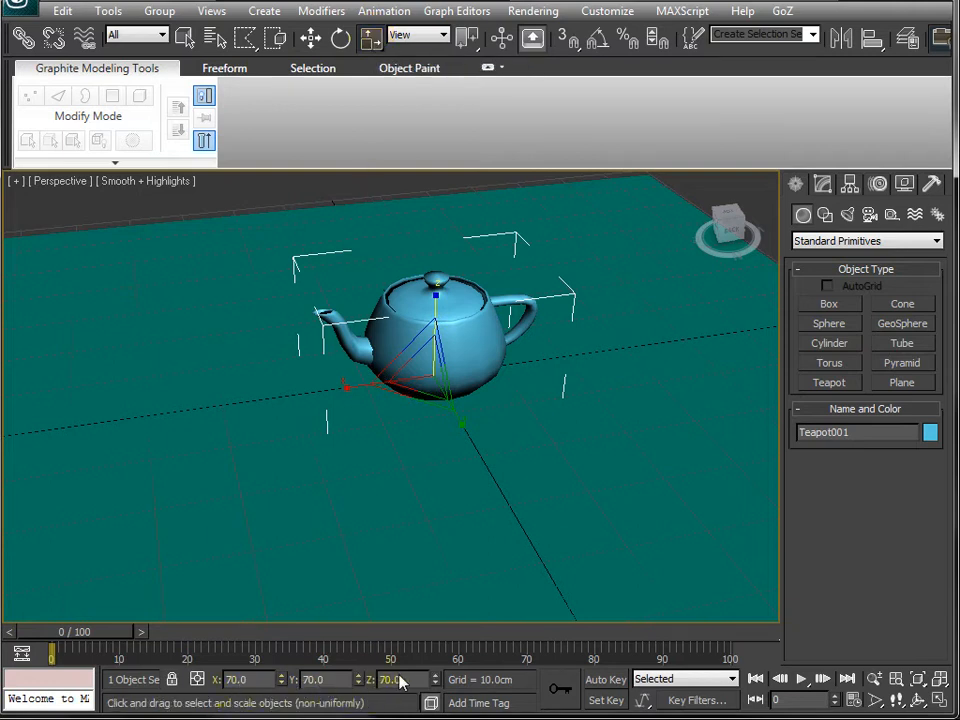
{"action": "key", "text": "r"}
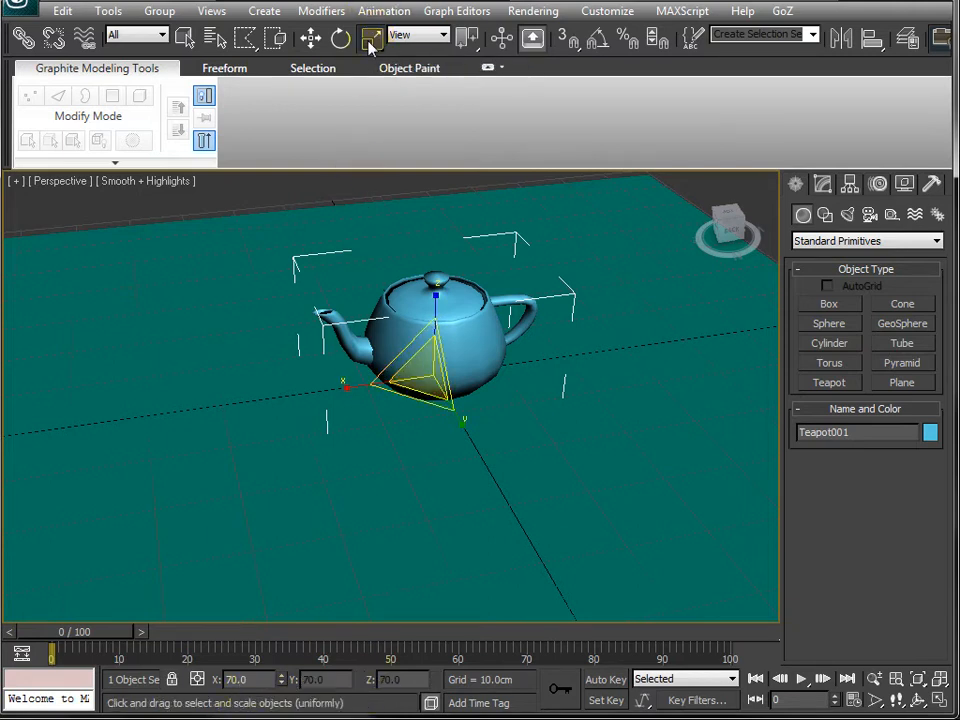
{"action": "left_click_drag", "start_coordinate": [280, 681], "coordinate": [317, 4]}
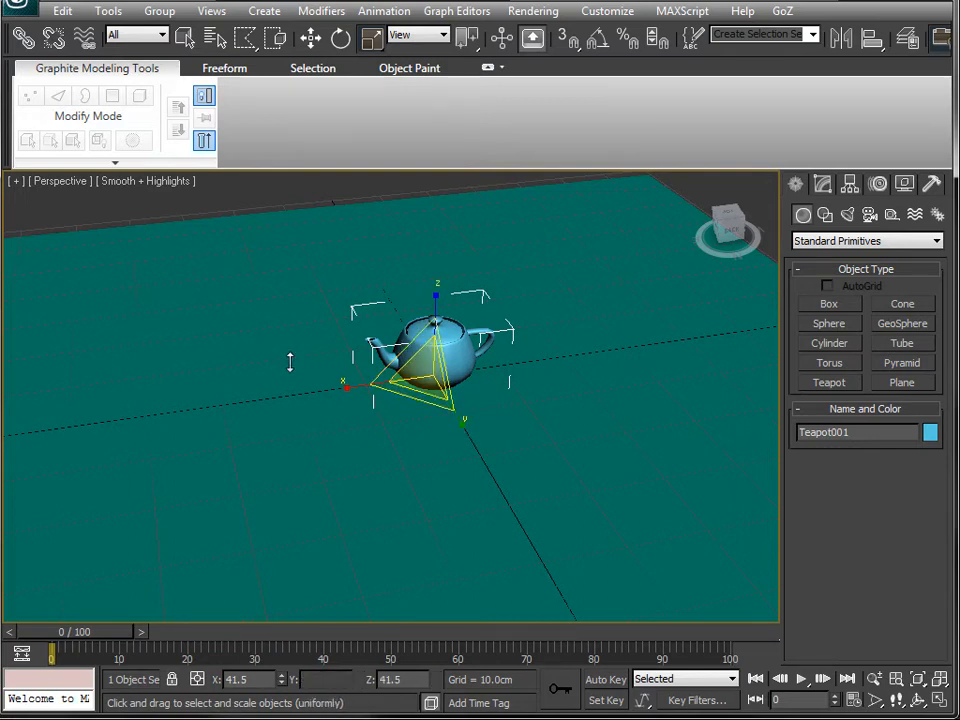
{"action": "key", "text": "r"}
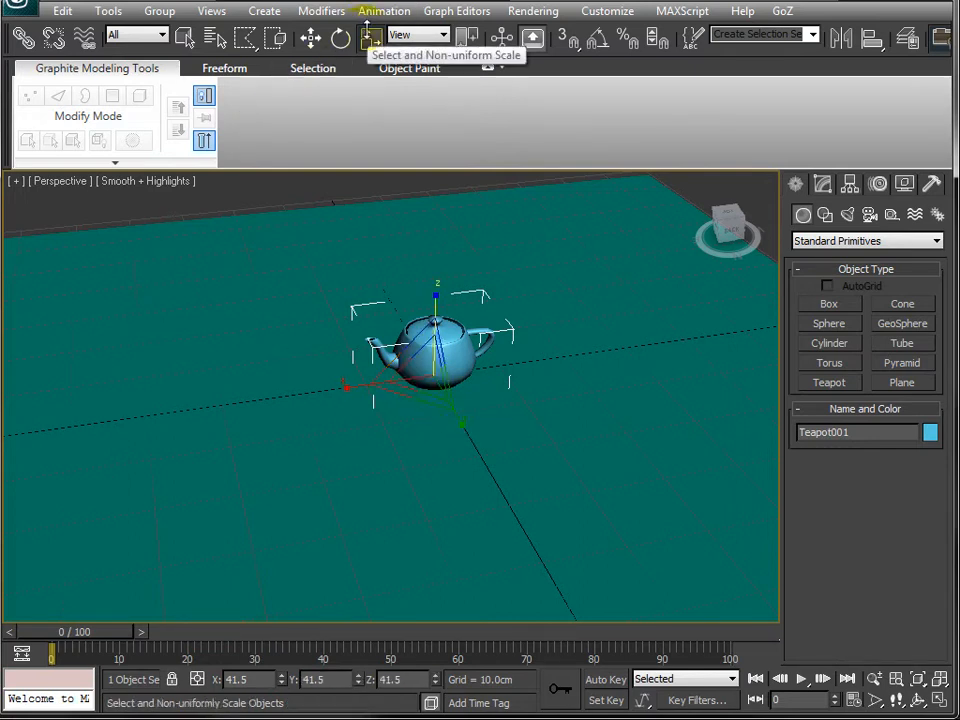
- Select the ground plane and frame the view on it
{"action": "left_click_drag", "start_coordinate": [360, 678], "coordinate": [374, 462]}
{"action": "middle_click_drag", "start_coordinate": [369, 468], "coordinate": [401, 482], "text": "alt"}
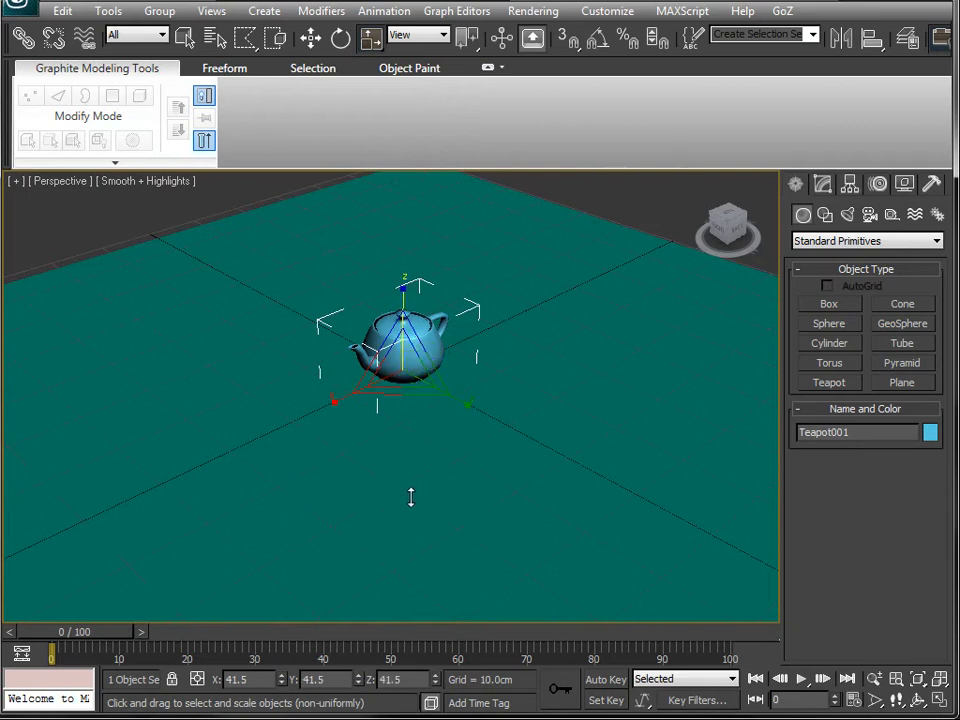
{"action": "key", "text": "q"}
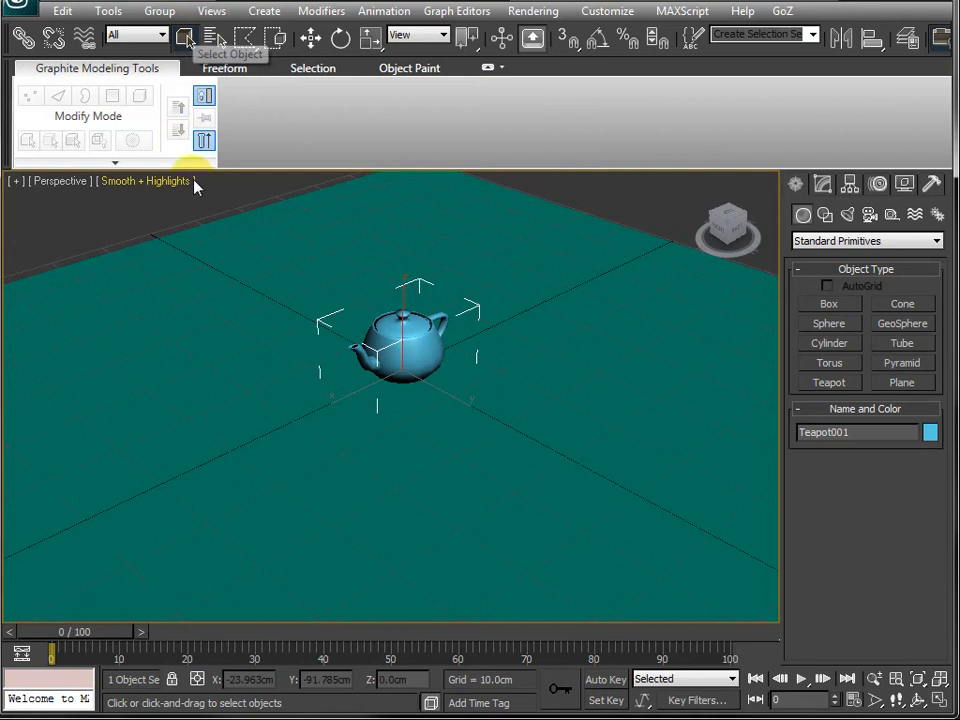
{"action": "key", "text": "q"}
{"action": "key", "text": "q"}
{"action": "key", "text": "q"}
{"action": "key", "text": "q"}
{"action": "key", "text": "q"}
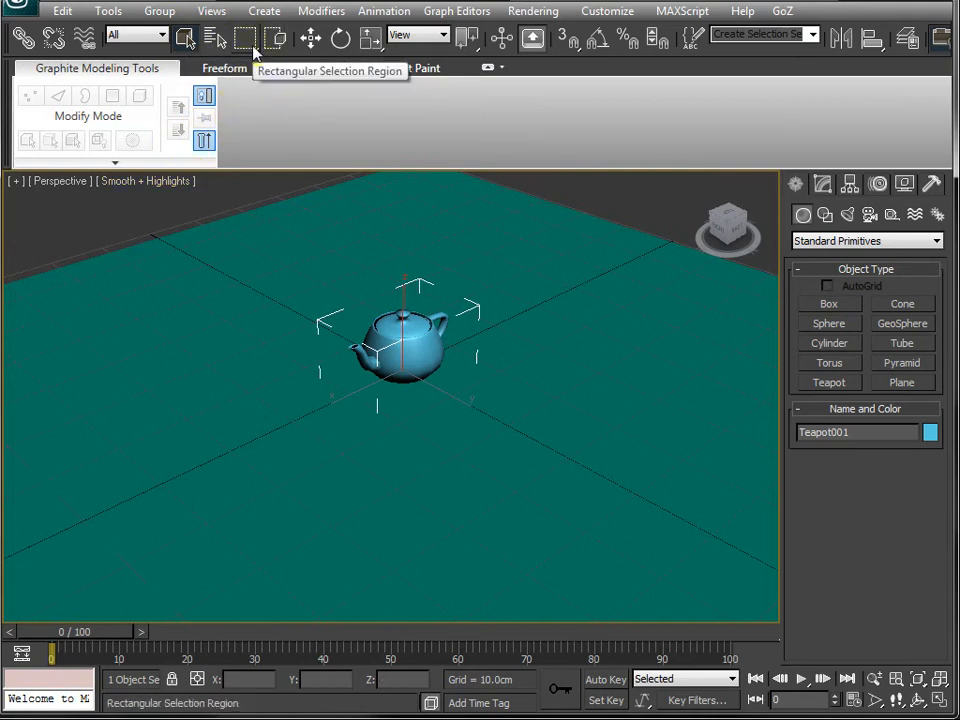
{"action": "key", "text": "q"}
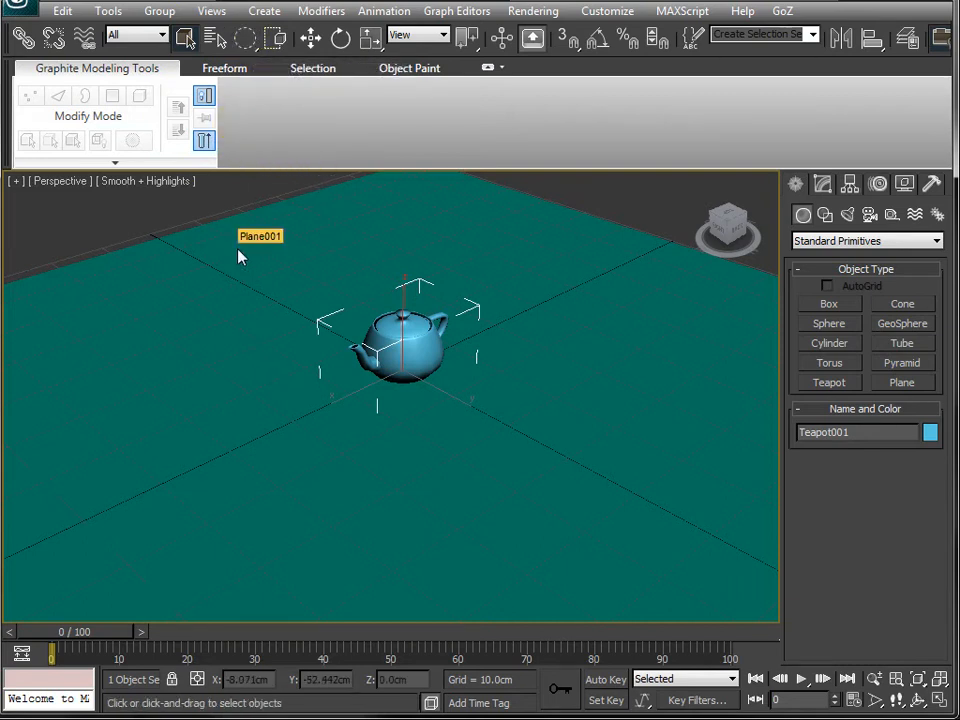
{"action": "left_click", "coordinate": [434, 230]}
{"action": "mouse_move", "coordinate": [434, 234]}
{"action": "left_mouse_down"}
{"action": "mouse_move", "coordinate": [214, 369]}
{"action": "mouse_move", "coordinate": [662, 390]}
{"action": "mouse_move", "coordinate": [482, 394]}
{"action": "left_mouse_up"}
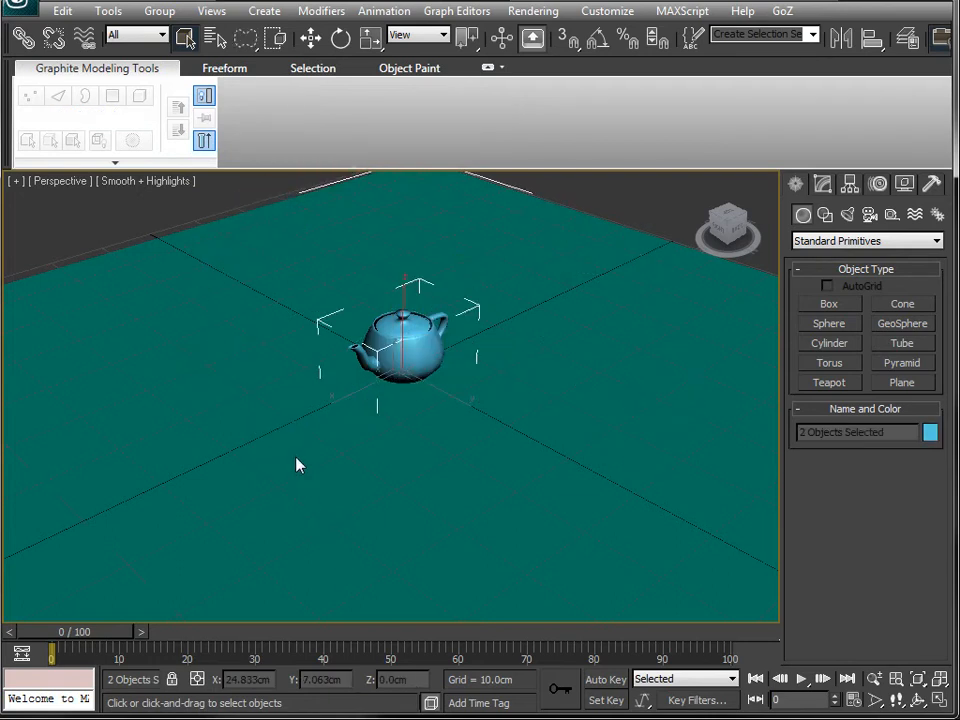
{"action": "left_click", "coordinate": [182, 336]}
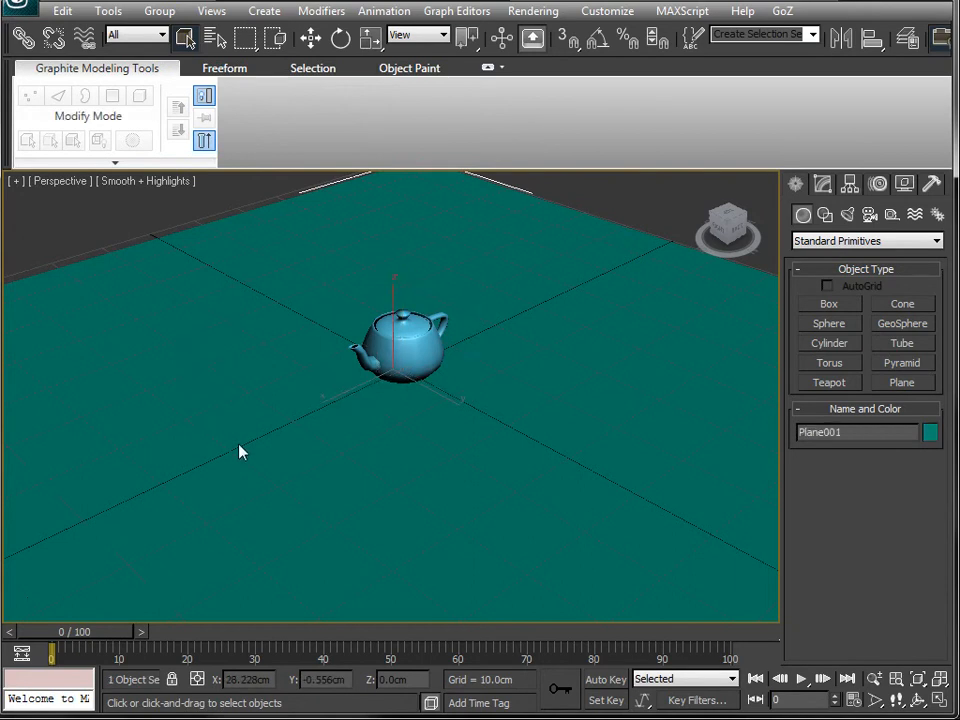
{"action": "key", "text": "z"}
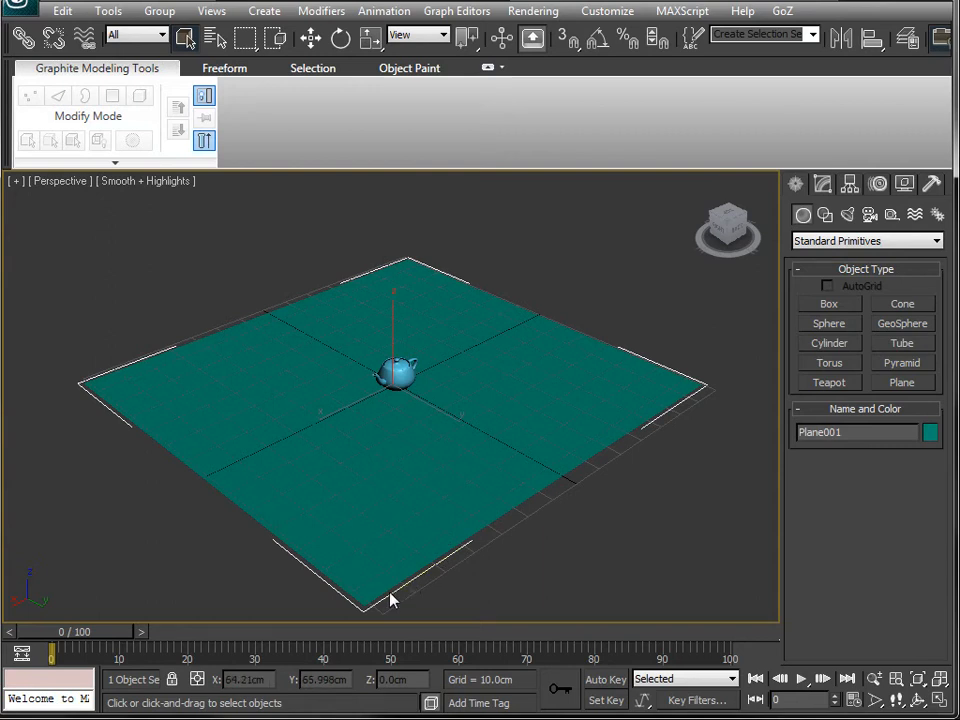
- Clone the ground plane as an independent copy
{"action": "key", "text": "ctrl+v"}
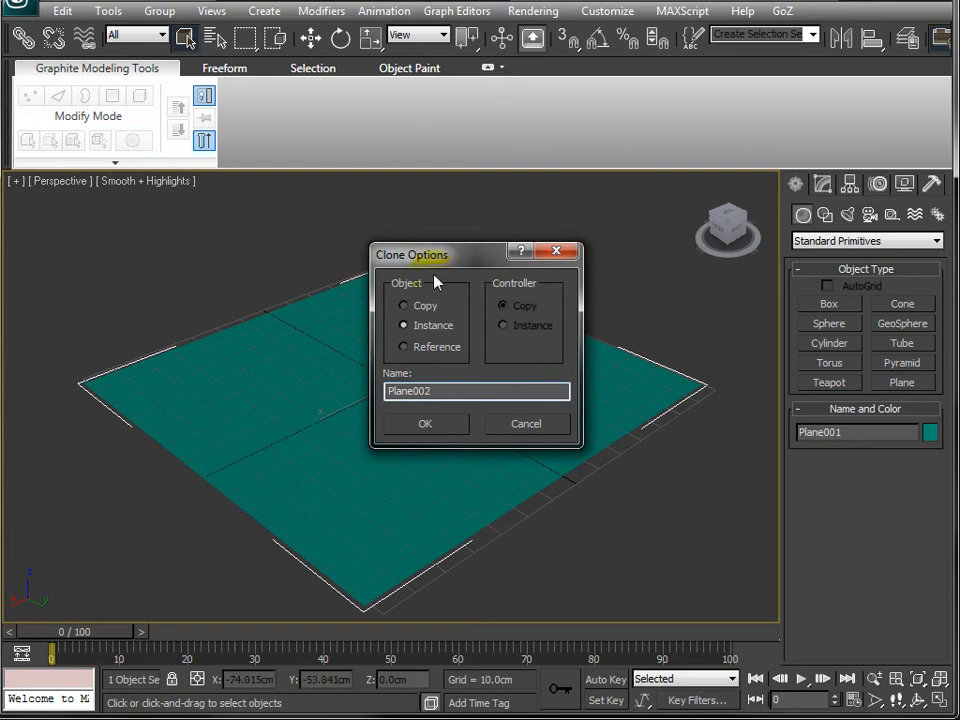
{"action": "left_click", "coordinate": [420, 309]}
{"action": "left_click", "coordinate": [440, 435]}
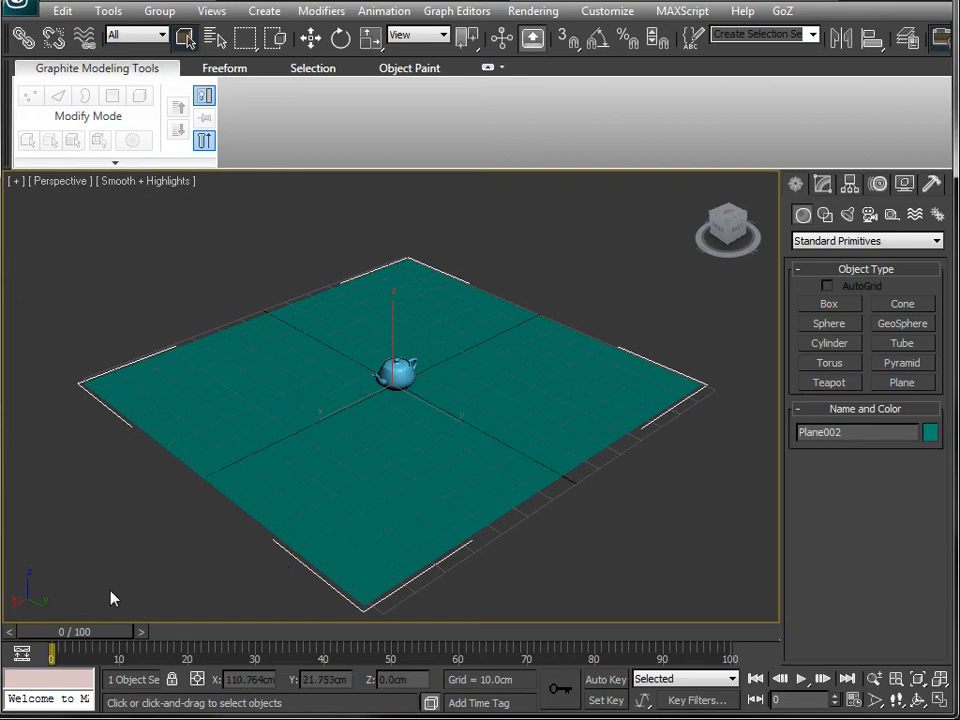
- Rotate the plane copy to -90 degrees on X so it stands upright
{"action": "key", "text": "e"}
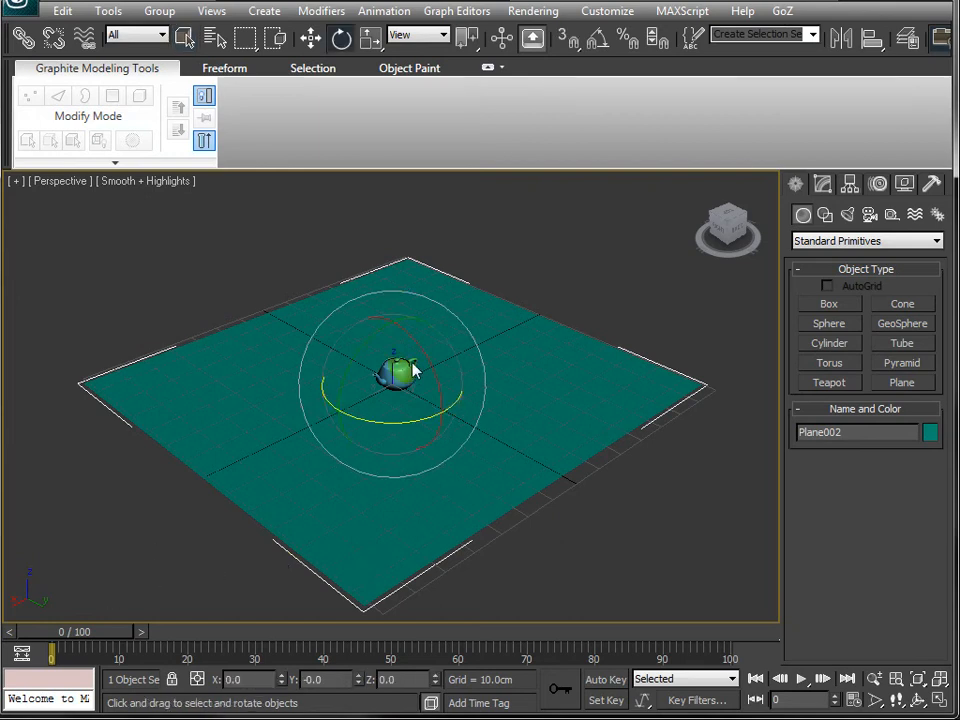
{"action": "left_click_drag", "start_coordinate": [424, 343], "coordinate": [474, 528]}
{"action": "mouse_move", "coordinate": [474, 521]}
{"action": "left_mouse_down"}
{"action": "mouse_move", "coordinate": [452, 431]}
{"action": "mouse_move", "coordinate": [480, 538]}
{"action": "mouse_move", "coordinate": [463, 495]}
{"action": "mouse_move", "coordinate": [468, 545]}
{"action": "mouse_move", "coordinate": [473, 536]}
{"action": "left_mouse_up"}
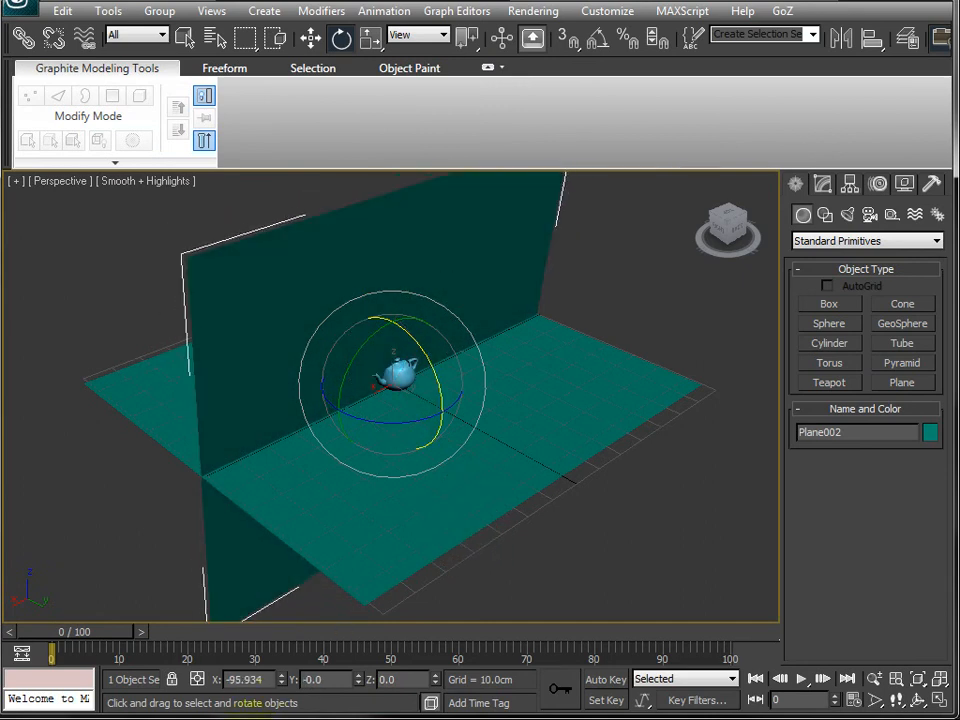
{"action": "left_click", "coordinate": [272, 680]}
{"action": "type", "text": "-90"}
{"action": "key", "text": "Return"}
{"action": "type", "text": "-90"}
{"action": "key", "text": "Return"}
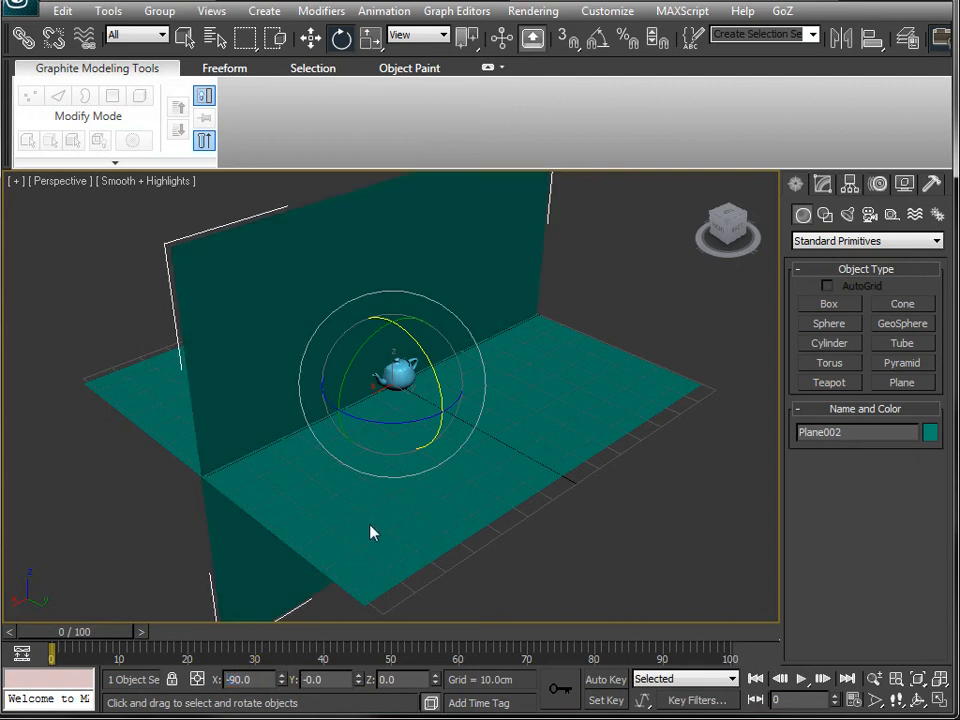
- Move the upright plane behind the teapot to form a backdrop
{"action": "key", "text": "w"}
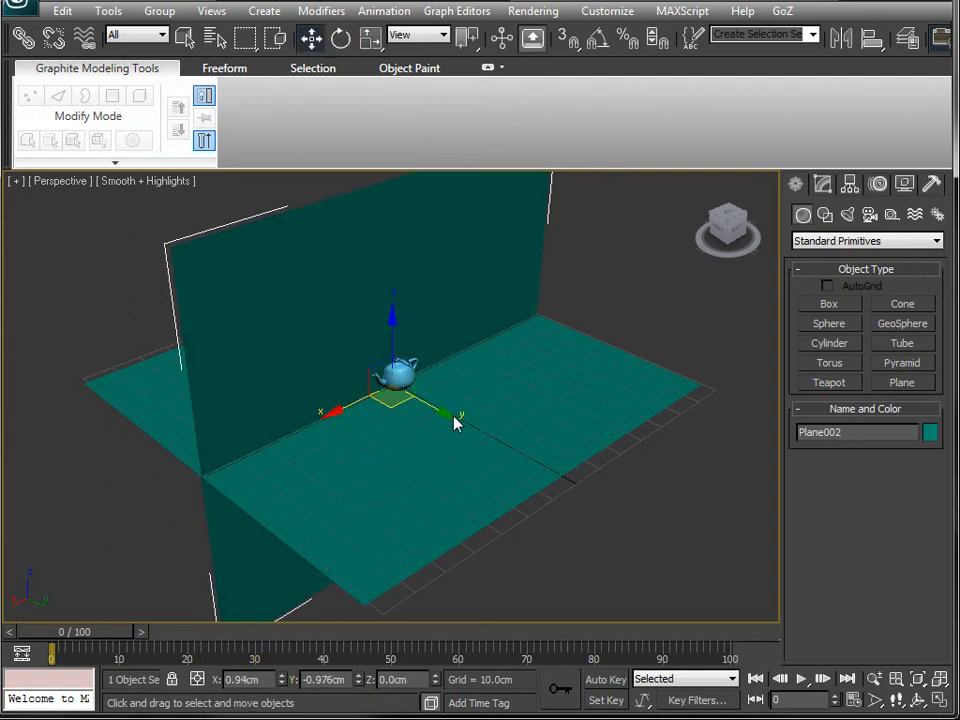
{"action": "scroll", "coordinate": [436, 450], "scroll_direction": "down", "scroll_amount": 3}
{"action": "middle_click_drag", "start_coordinate": [428, 463], "coordinate": [457, 415], "text": "alt"}
{"action": "mouse_move", "coordinate": [459, 411]}
{"action": "left_mouse_down"}
{"action": "mouse_move", "coordinate": [452, 401]}
{"action": "mouse_move", "coordinate": [443, 412]}
{"action": "left_mouse_up"}
{"action": "middle_click_drag", "start_coordinate": [439, 484], "coordinate": [311, 394], "text": "alt"}
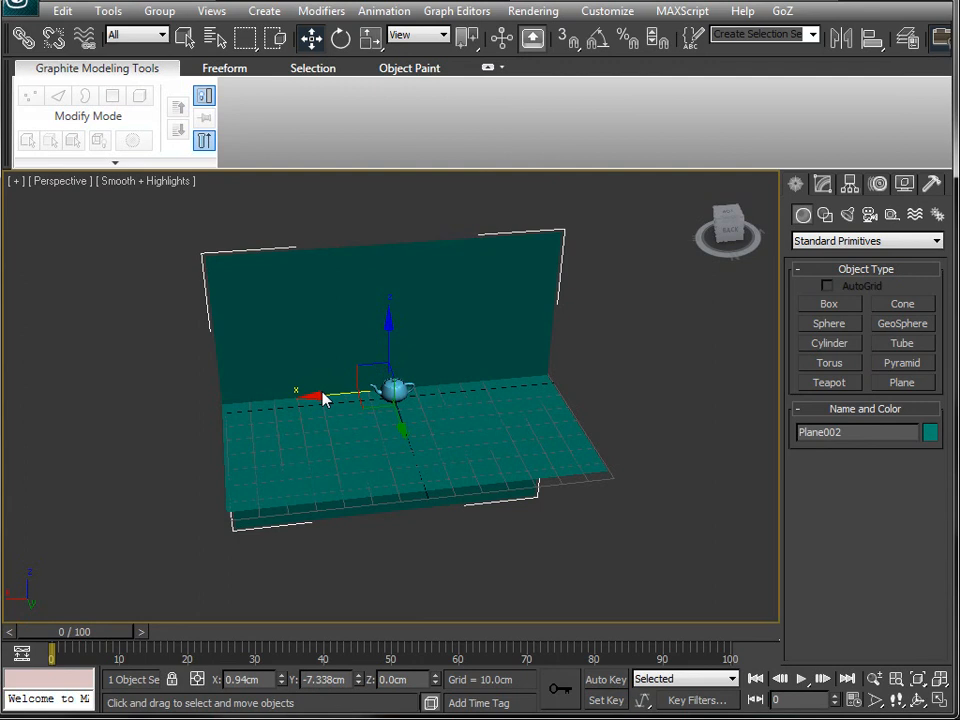
{"action": "scroll", "coordinate": [325, 393], "scroll_direction": "up", "scroll_amount": 3}
{"action": "scroll", "coordinate": [333, 441], "scroll_direction": "up", "scroll_amount": 5}
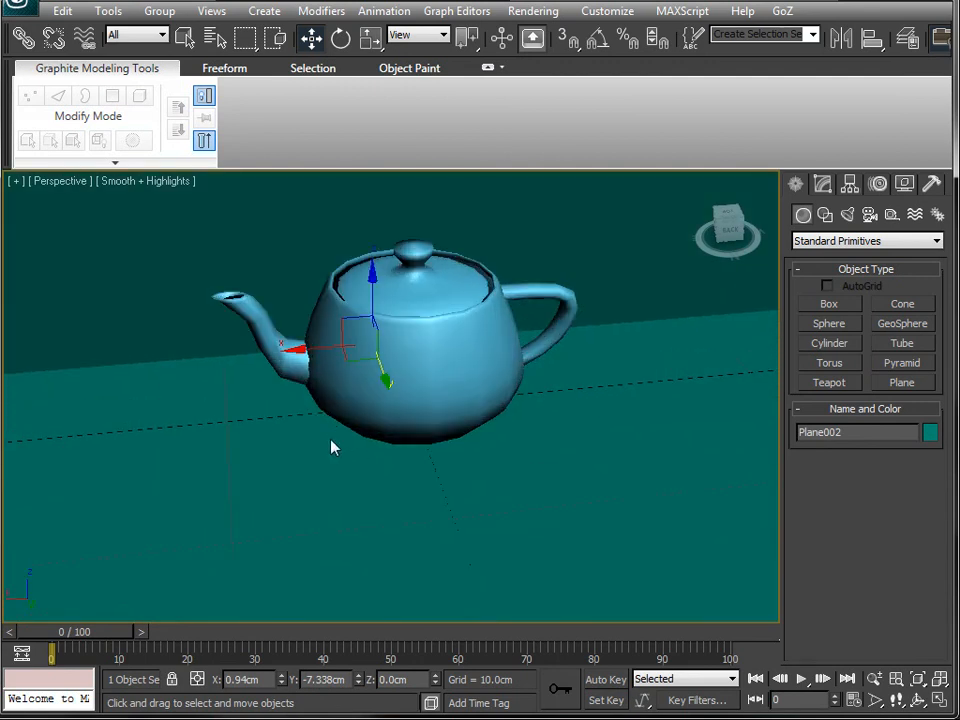
- Select the teapot and rotate it about Z to about 22 degrees
{"action": "key", "text": "q"}
{"action": "left_click", "coordinate": [487, 368]}
{"action": "key", "text": "w"}
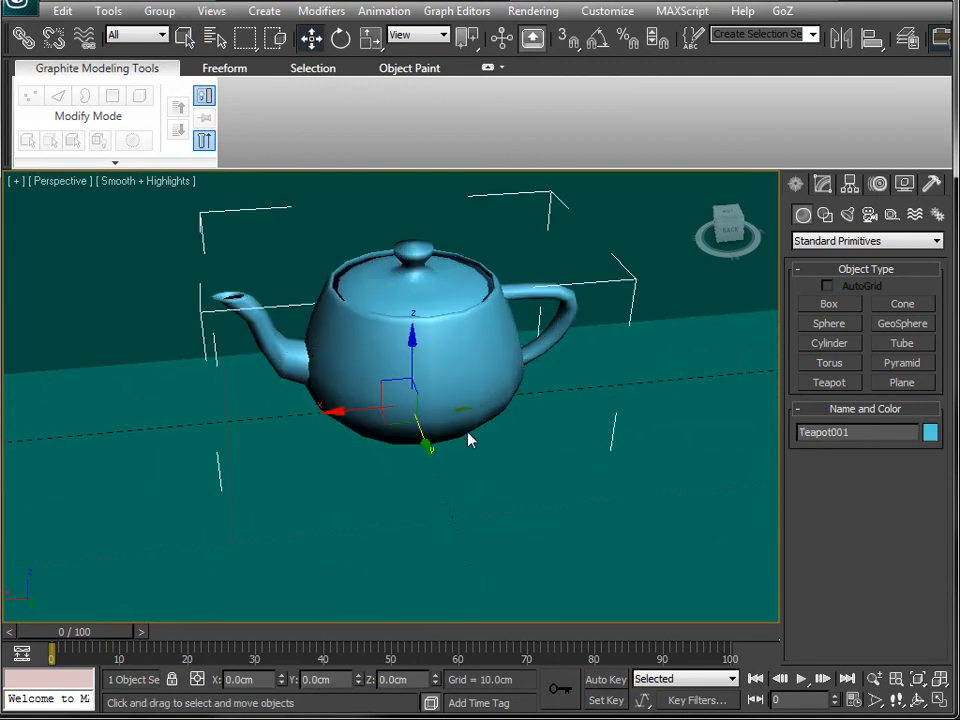
{"action": "key", "text": "e"}
{"action": "left_click_drag", "start_coordinate": [379, 448], "coordinate": [428, 459]}
{"action": "middle_click_drag", "start_coordinate": [369, 448], "coordinate": [342, 472], "text": "alt"}
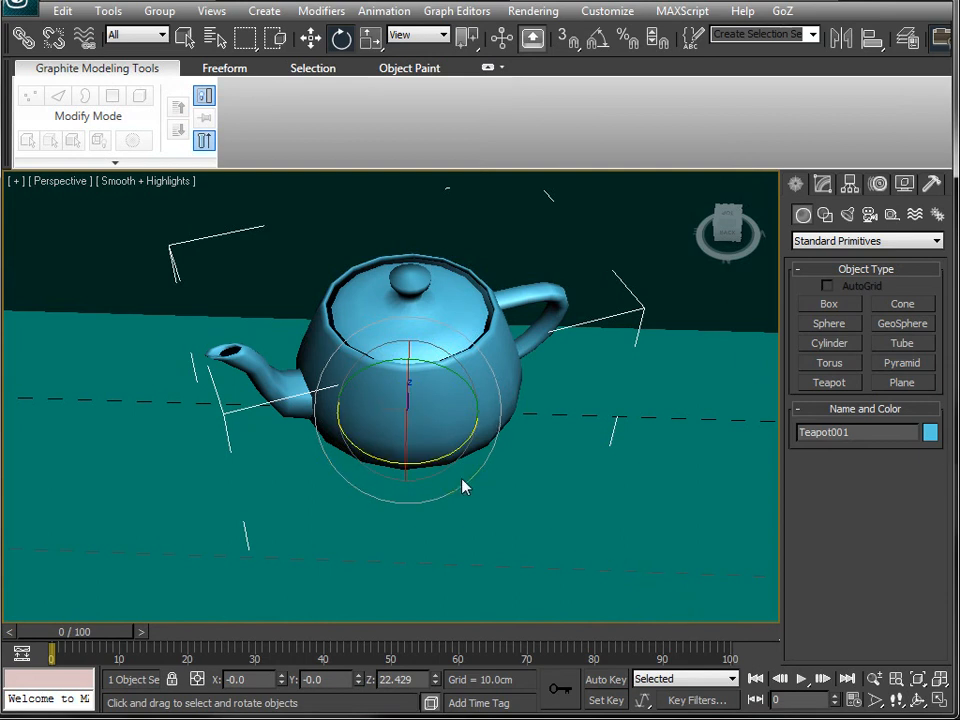
{"action": "middle_click_drag", "start_coordinate": [356, 508], "coordinate": [420, 456], "text": "alt"}
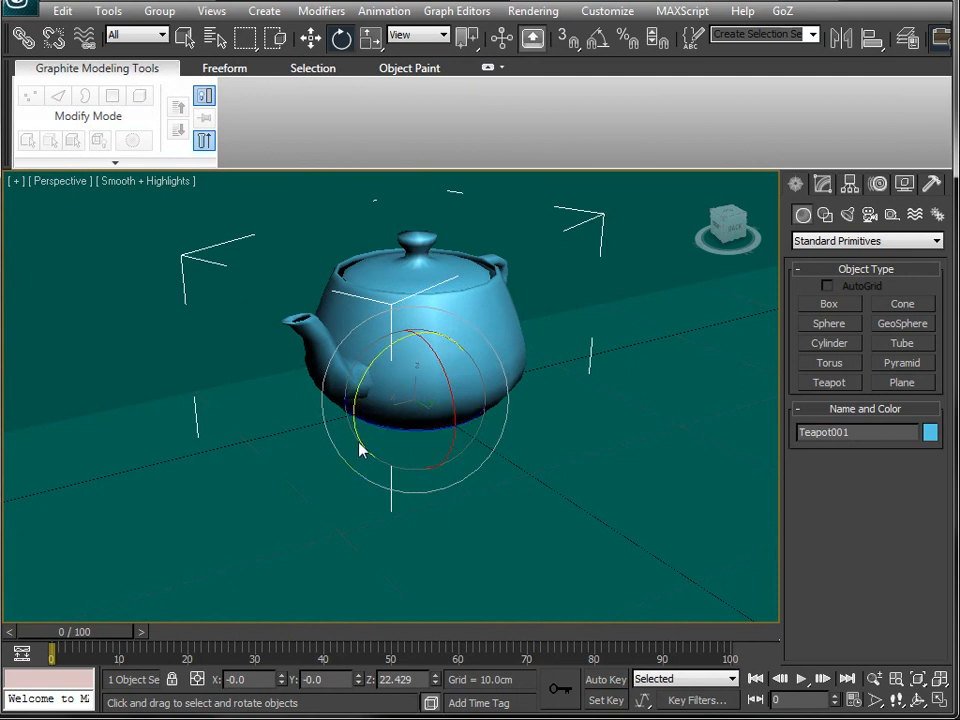
- Inspect the teapot's orientation in the four viewports and the perspective view
{"action": "key", "text": "alt+w"}
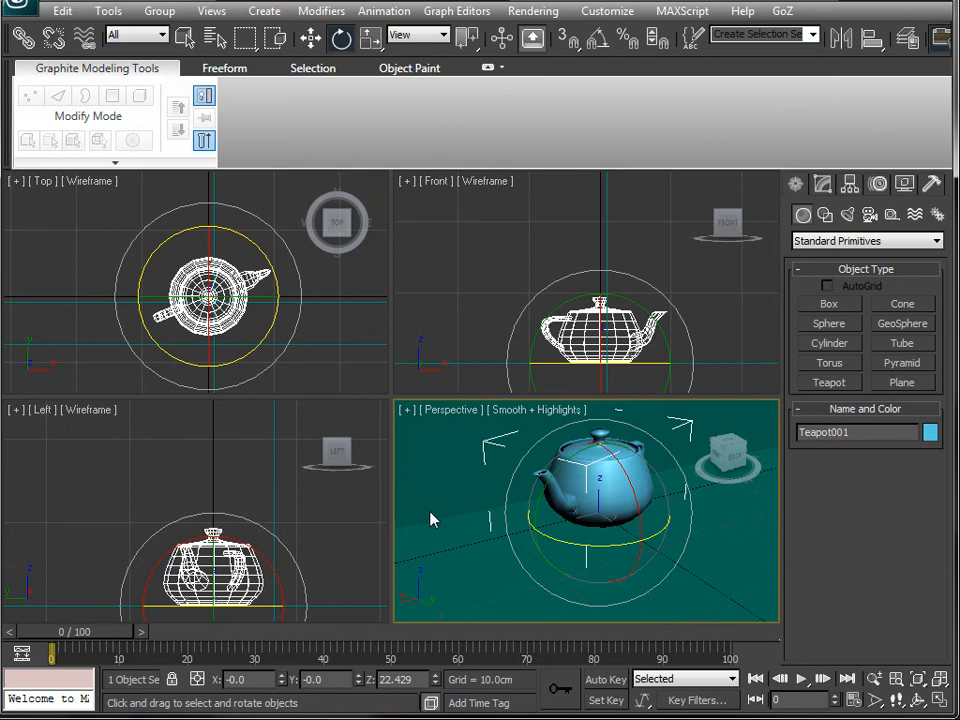
{"action": "middle_click_drag", "start_coordinate": [431, 519], "coordinate": [463, 499], "text": "alt"}
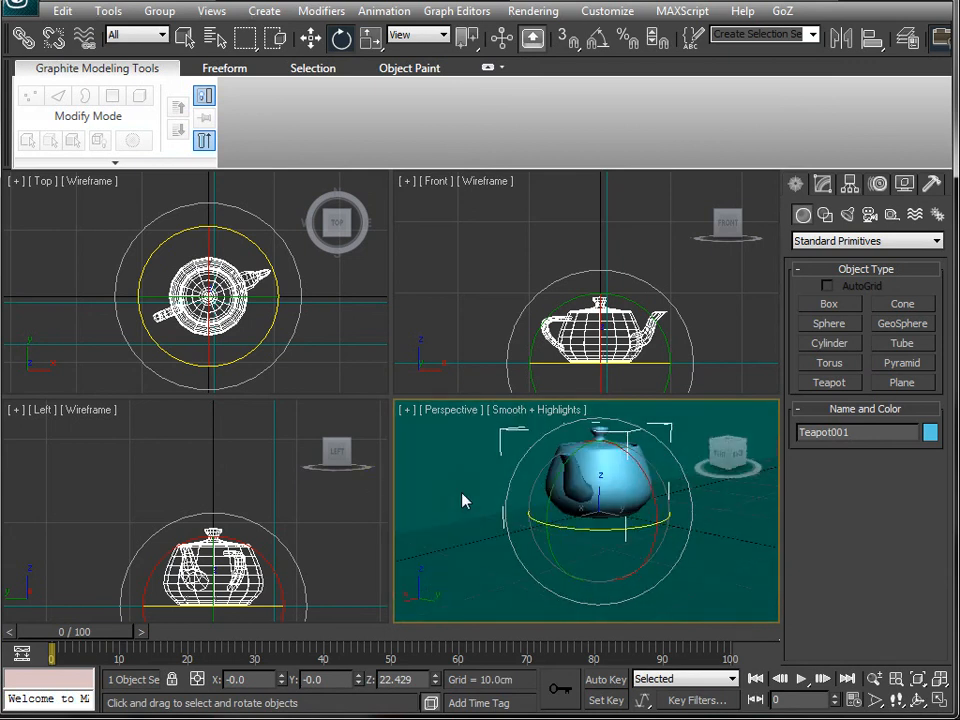
{"action": "key", "text": "ctrl+shift+z"}
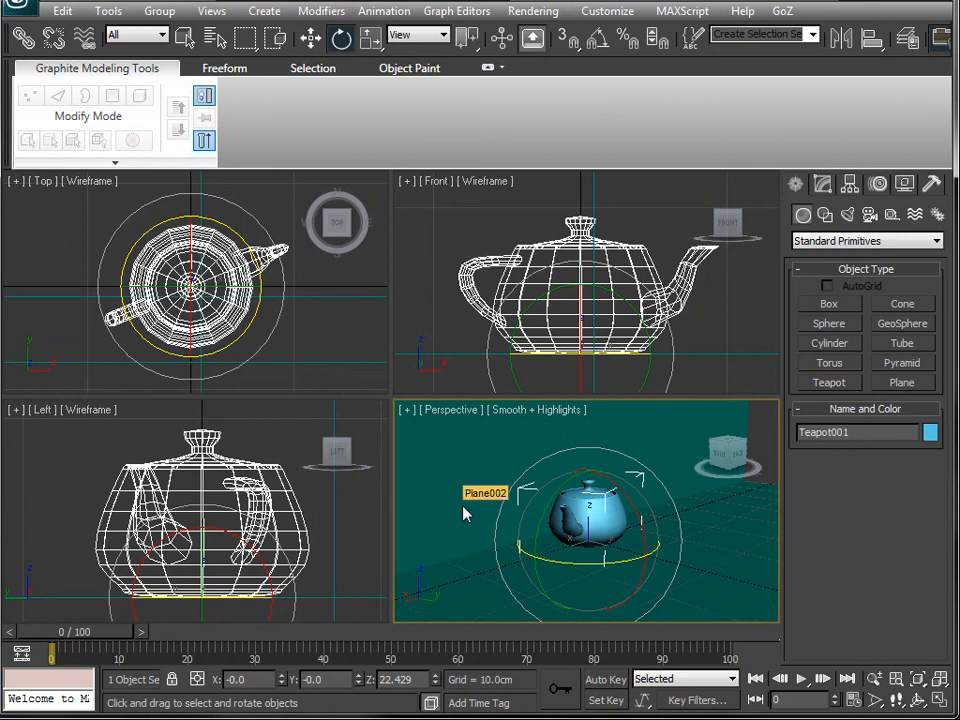
{"action": "key", "text": "alt+w"}
{"action": "key", "text": "alt+w"}
{"action": "right_click", "coordinate": [446, 311]}
{"action": "key", "text": "alt+w"}
{"action": "key", "text": "alt+w"}
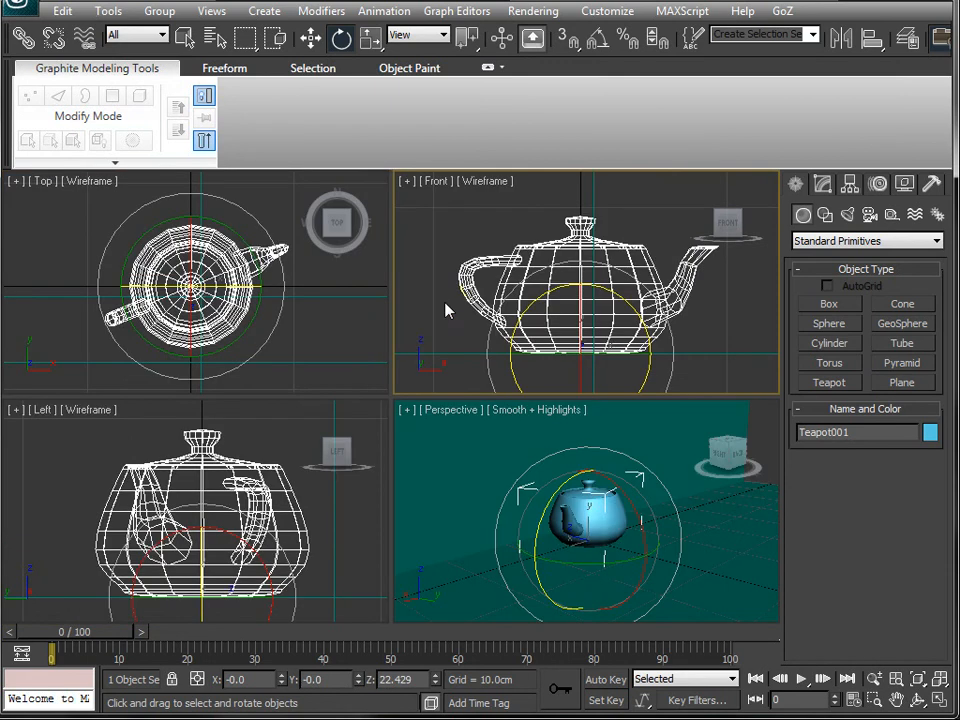
{"action": "right_click", "coordinate": [500, 575]}
{"action": "key", "text": "alt+w"}
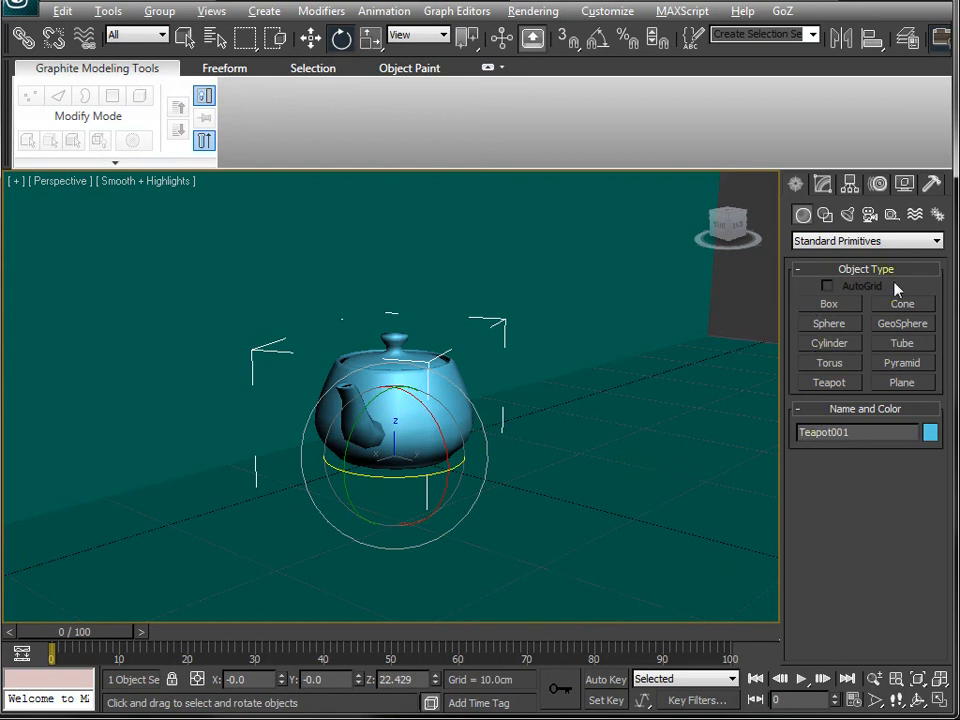
{"action": "middle_click_drag", "start_coordinate": [615, 501], "coordinate": [542, 534], "text": "alt"}
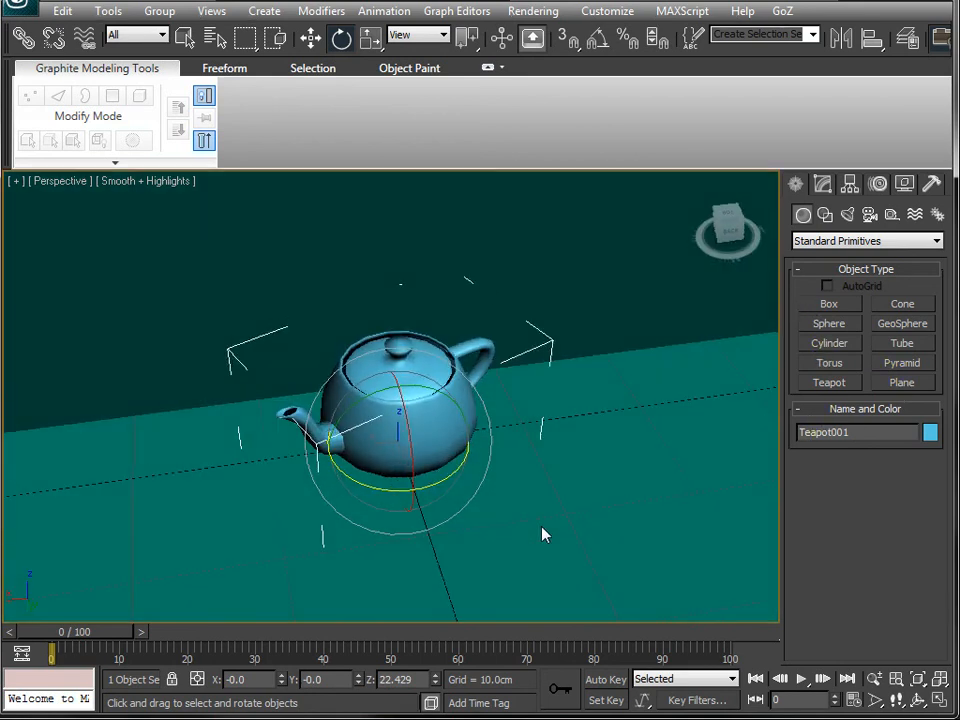